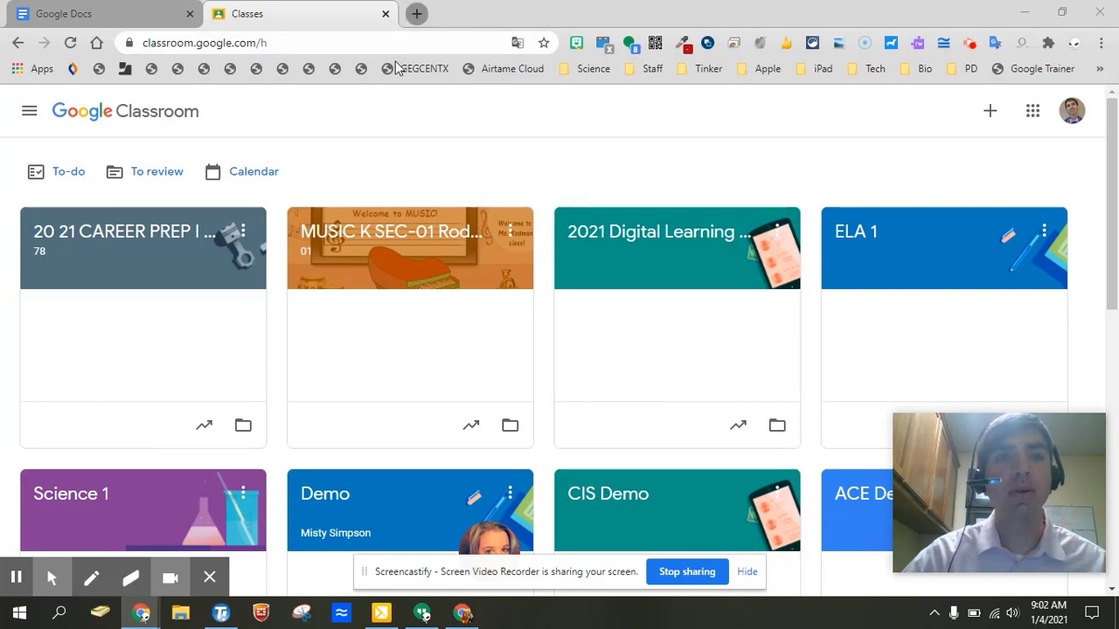
Open the Science 1 class and expand its Office Hours, lab report and Hour of Code posts.
click(73, 496)
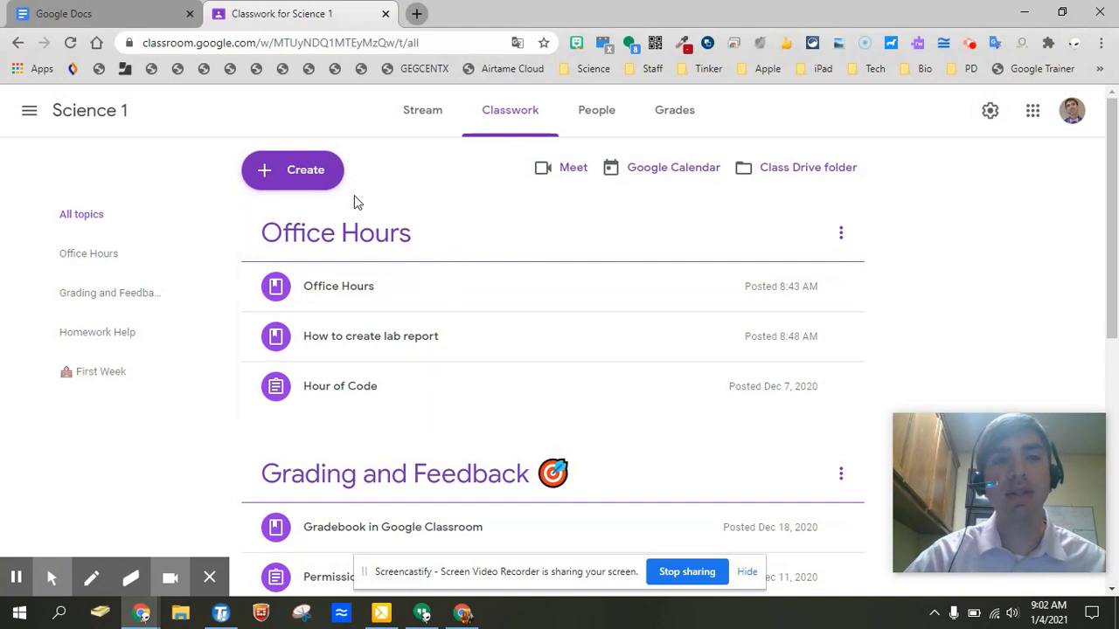
click(370, 301)
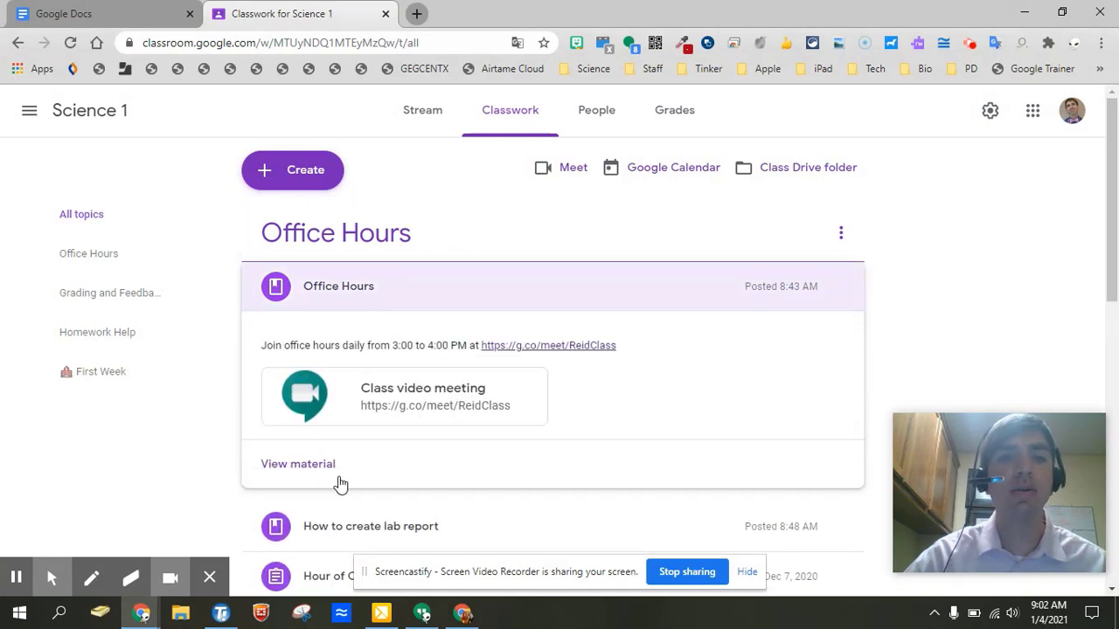
click(334, 533)
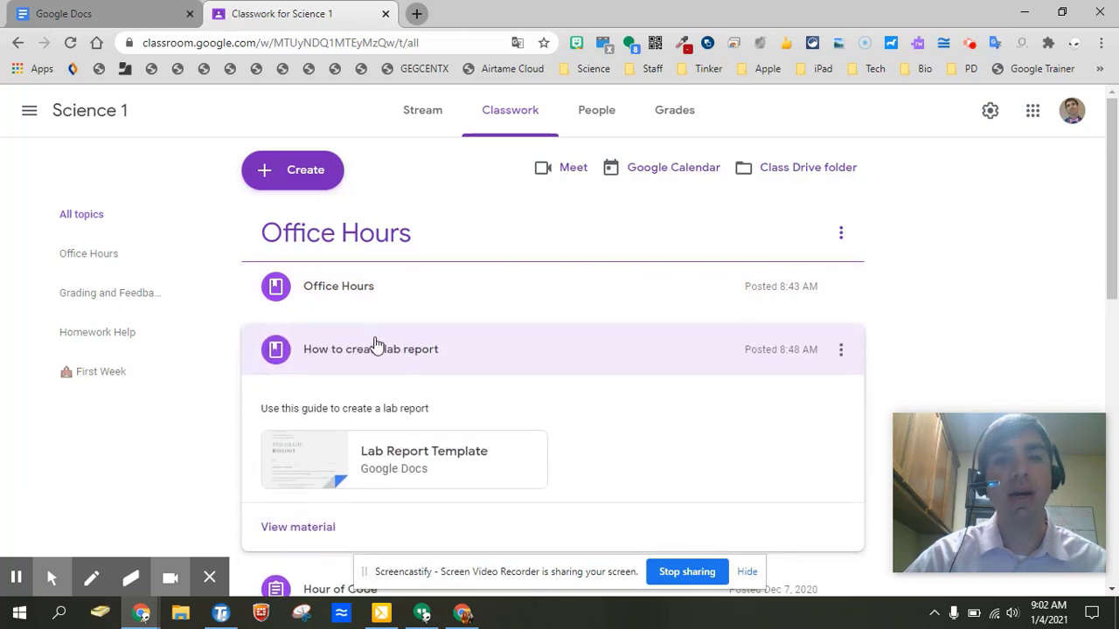
click(314, 589)
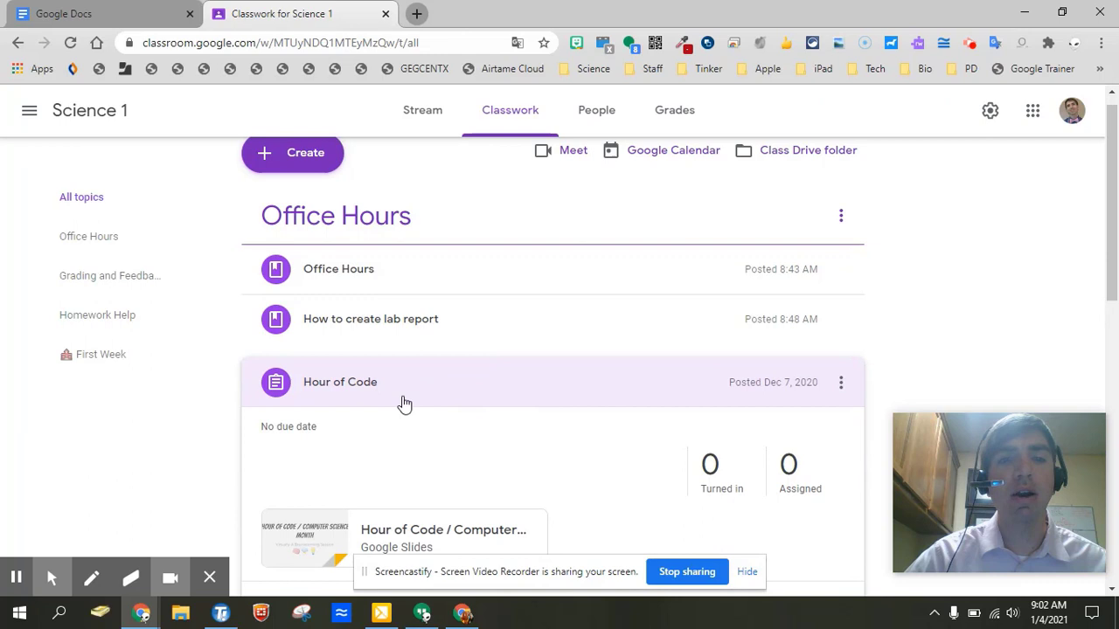
click(380, 277)
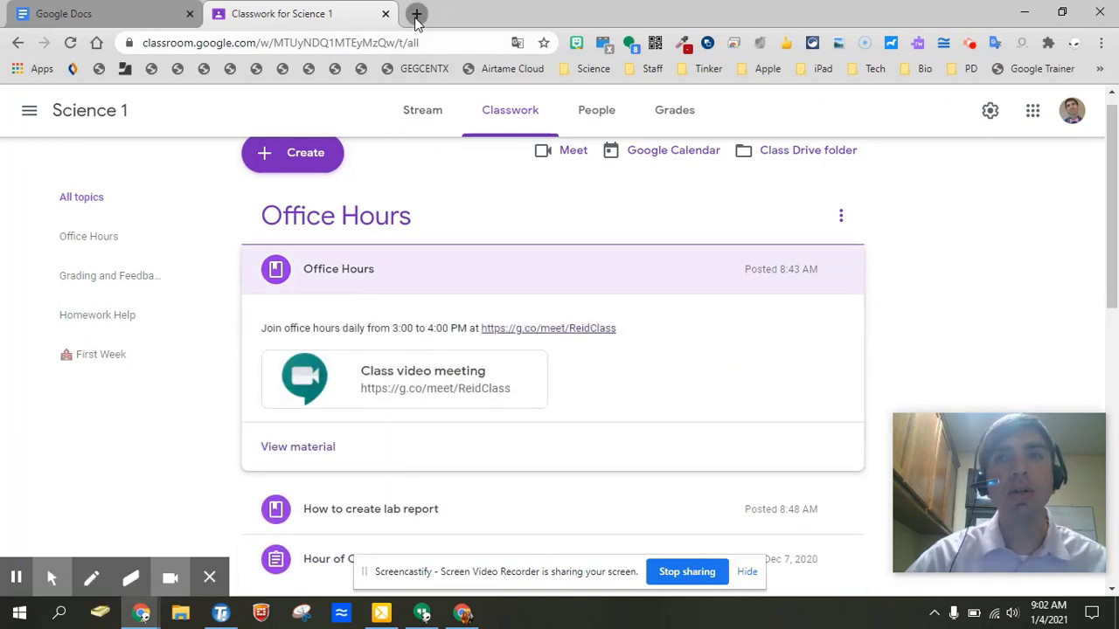
Create a new blank Google Doc by going to docs.new in a new browser tab.
click(416, 14)
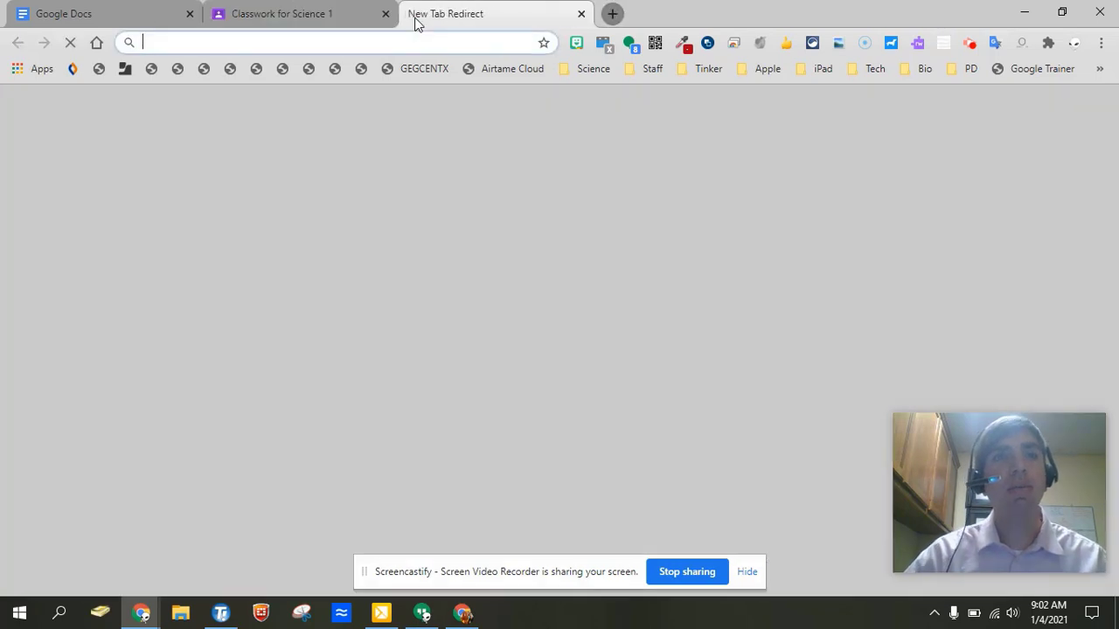
text(docsn)
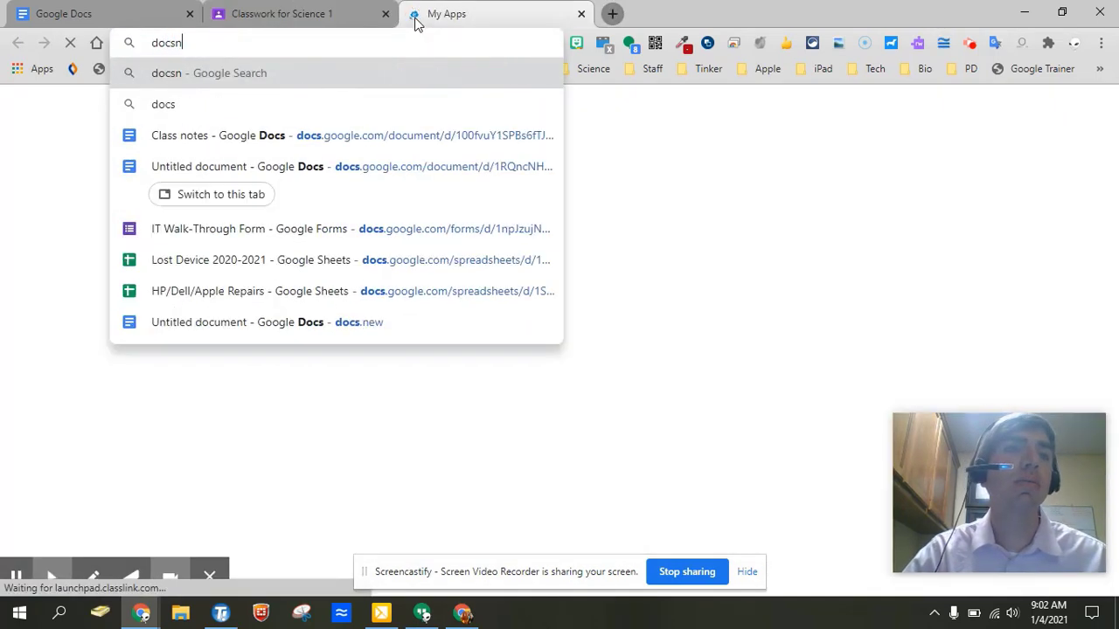
key(BackSpace)
text(.n)
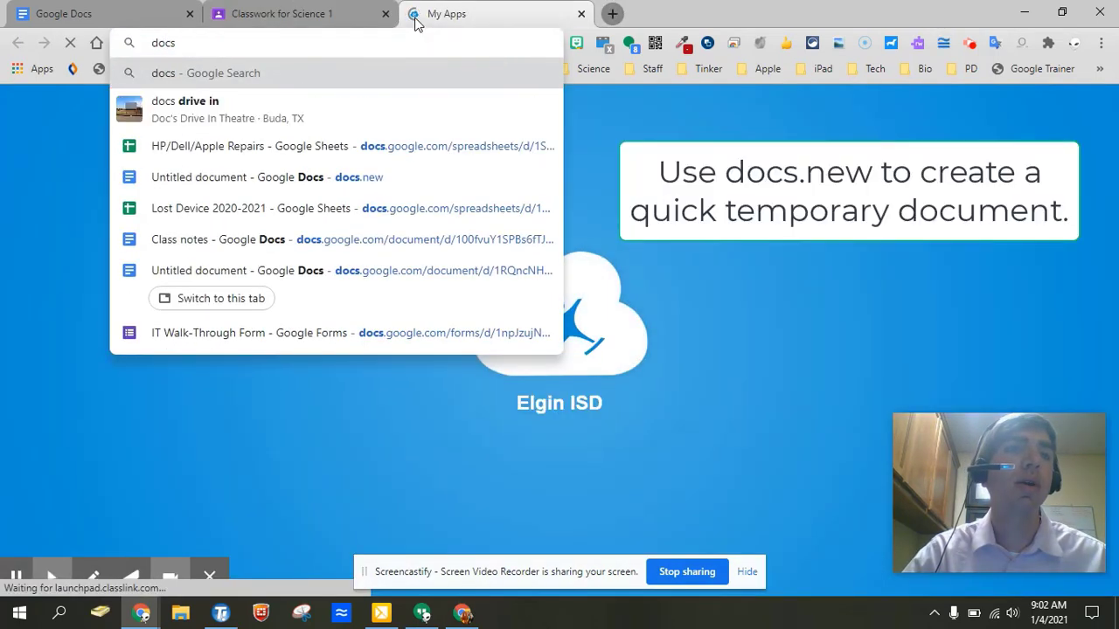
text(ew)
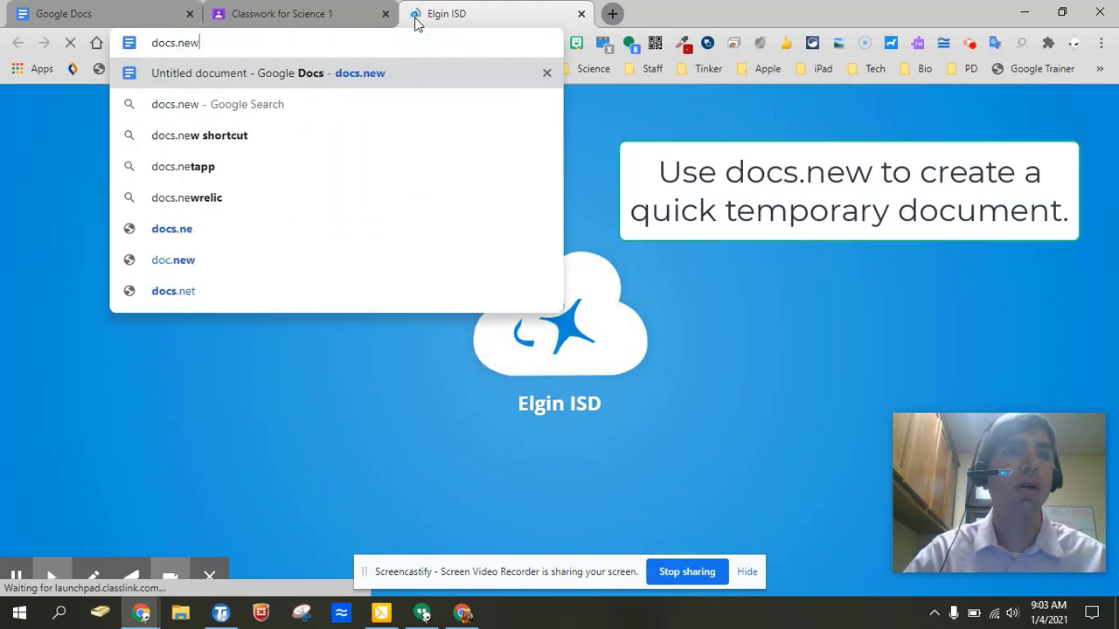
key(Return)
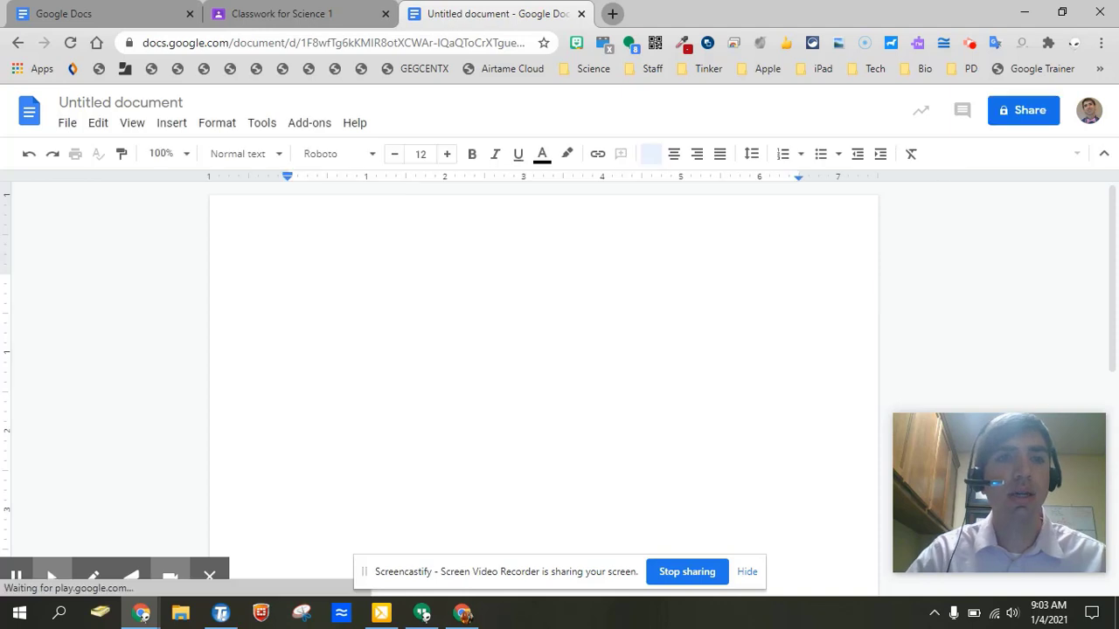
Type the headings 'Office Hours' and 'Class Resources', correcting 'HOurs' to 'Hours'.
text(Off)
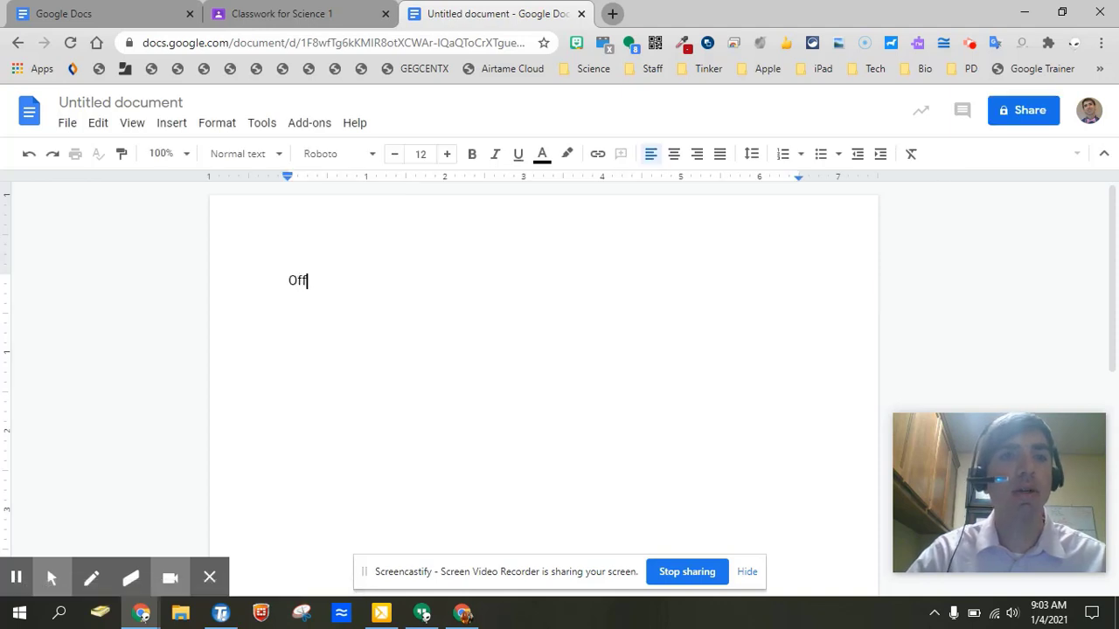
text(ice HOu)
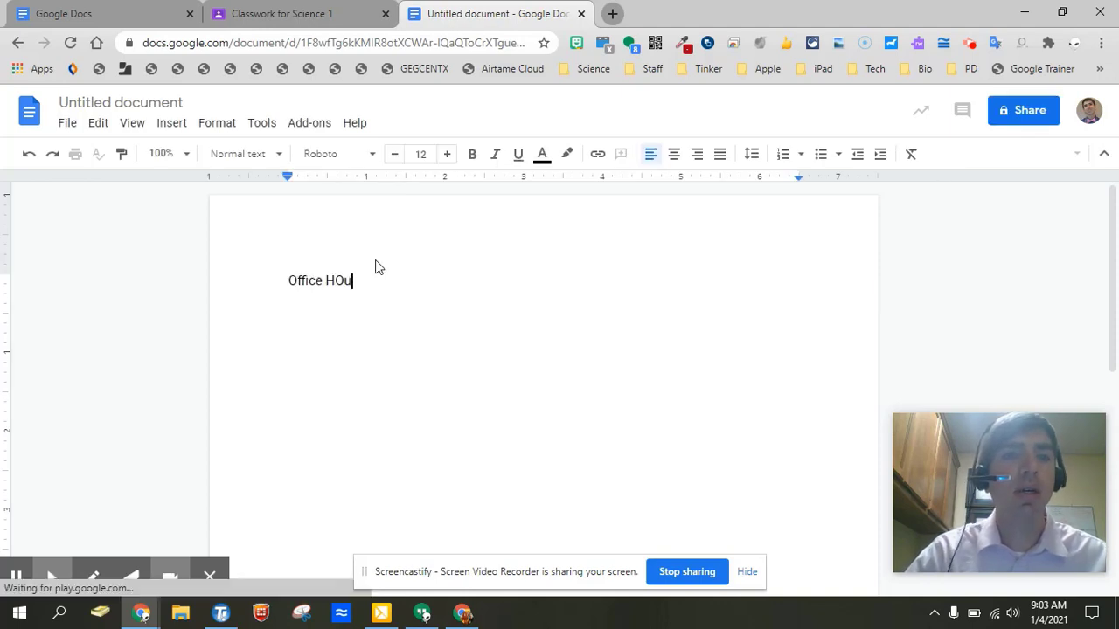
text(rs)
key(Return)
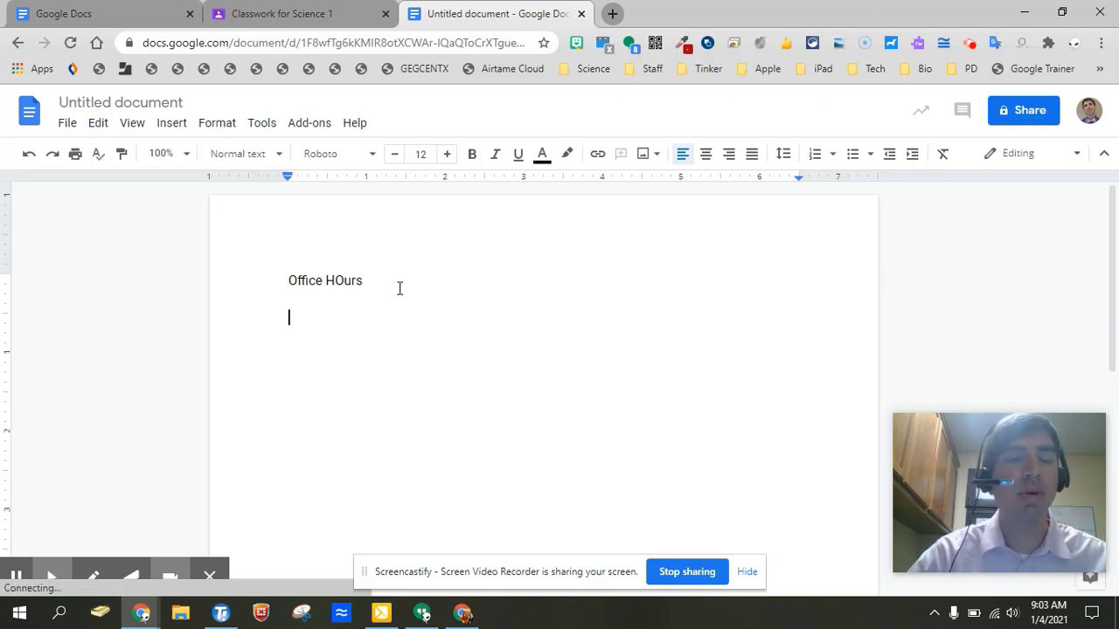
key(Return)
text(Classr)
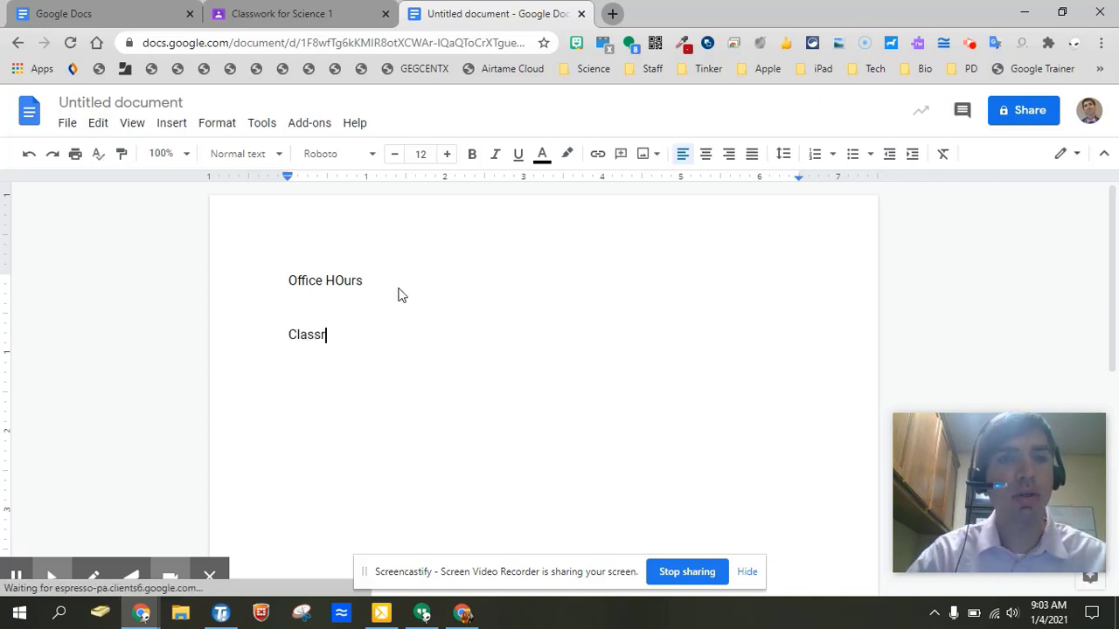
key(BackSpace)
text(Rep)
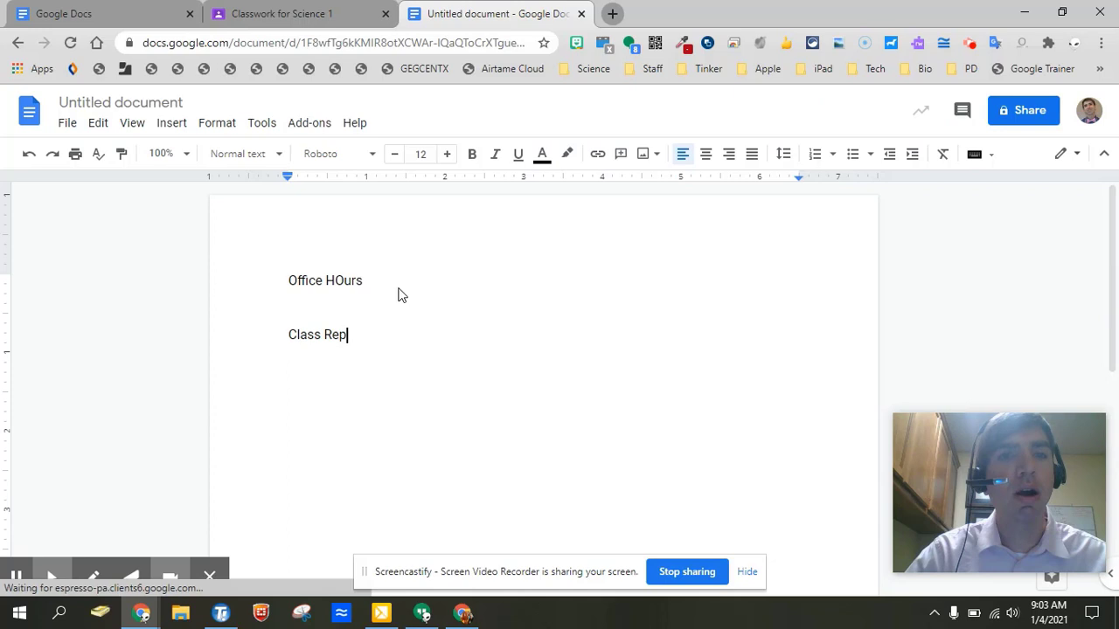
key(BackSpace)
text(source)
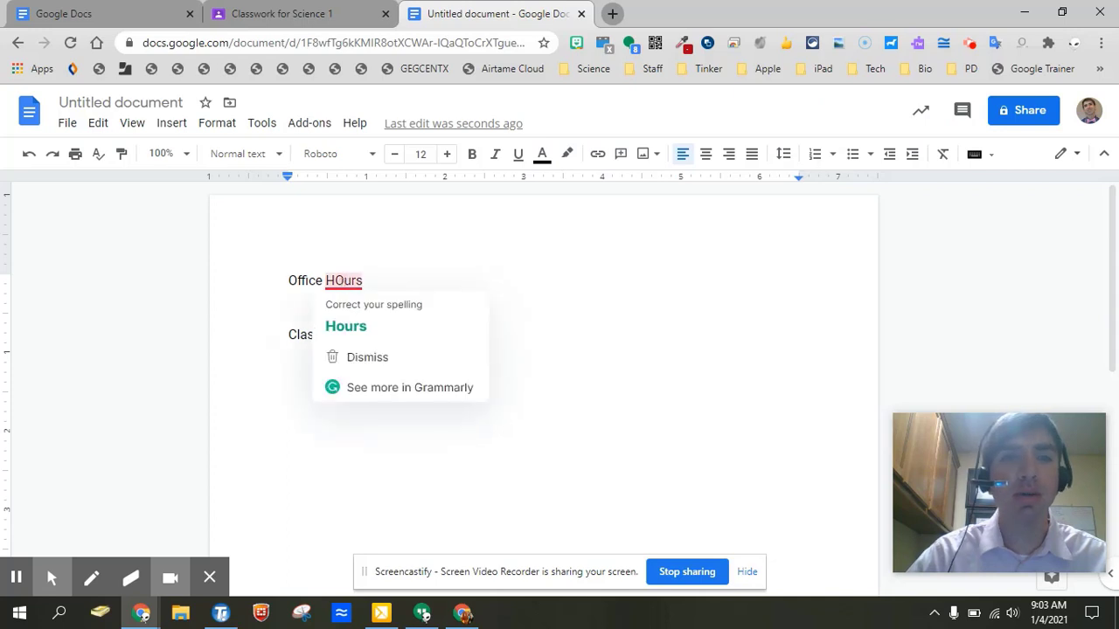
click(330, 280)
key(Delete)
text(o)
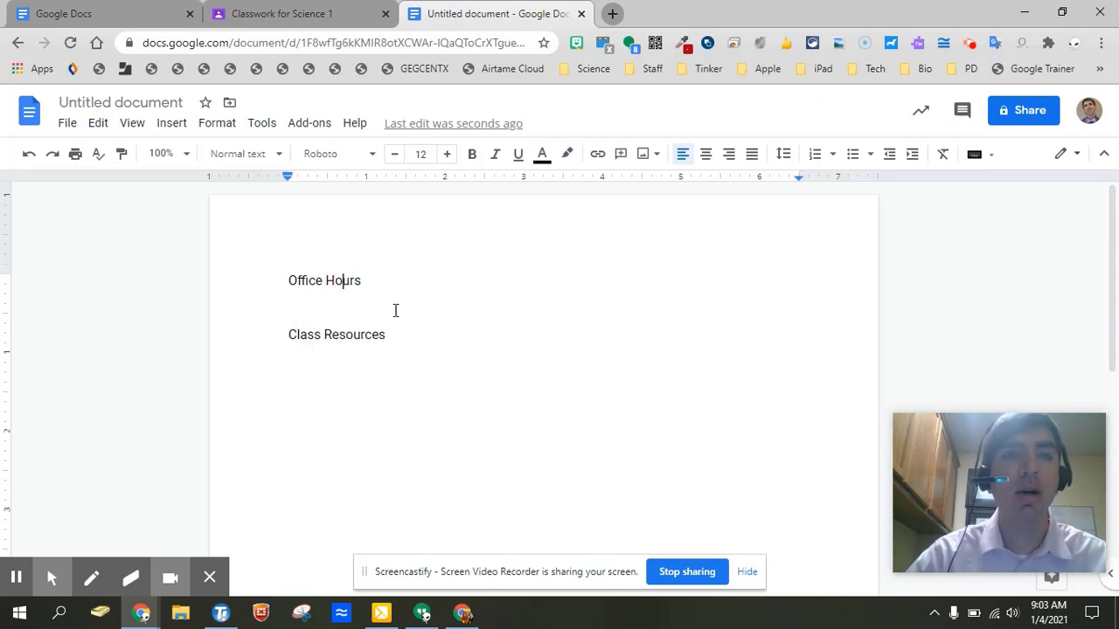
click(326, 296)
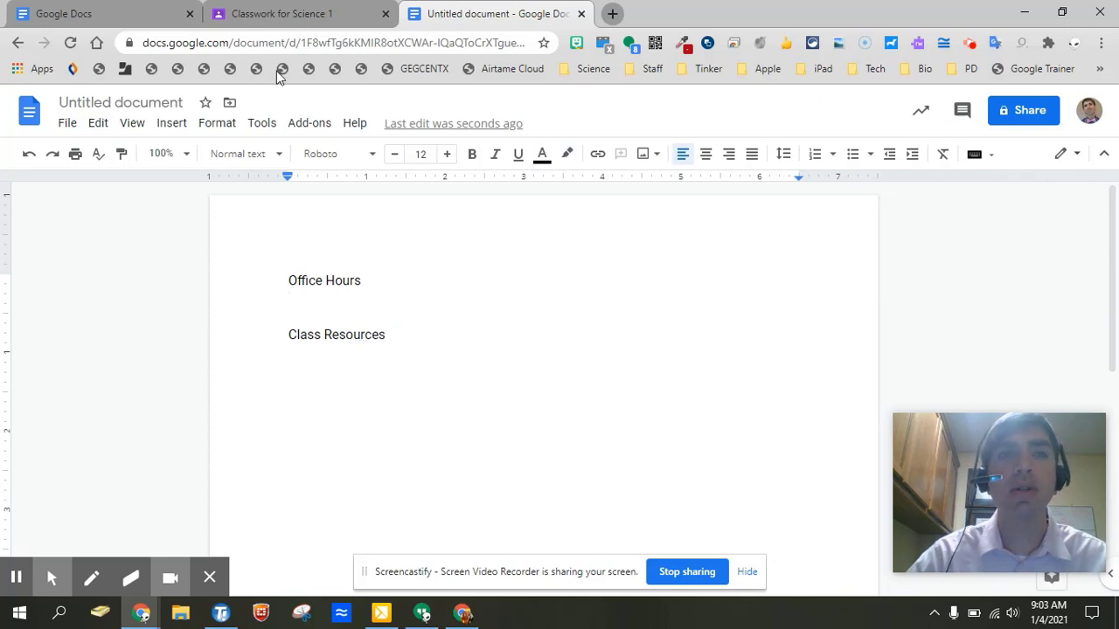
Paste the Office Hours 3:00–4:00 PM description under the Office Hours heading.
click(308, 10)
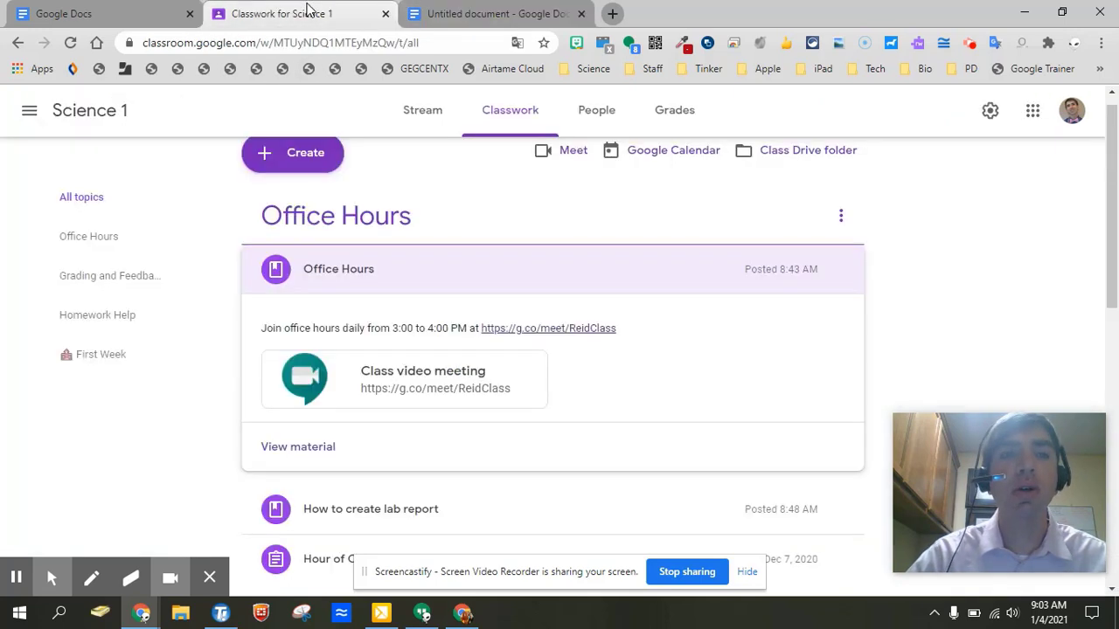
click(313, 453)
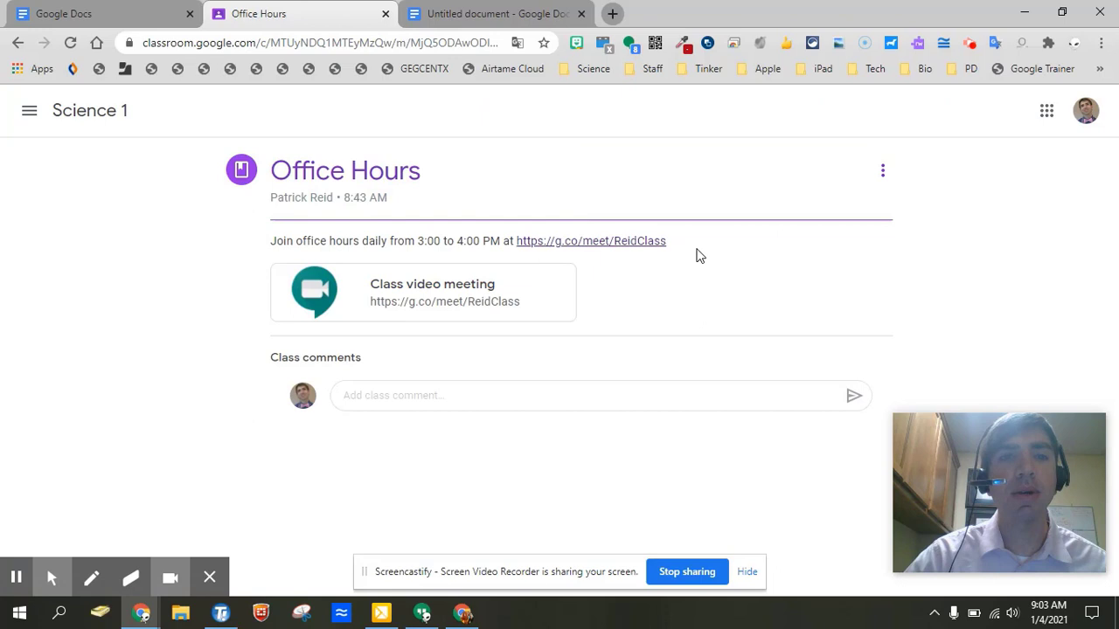
drag(697, 255, 273, 242)
key(ctrl+c)
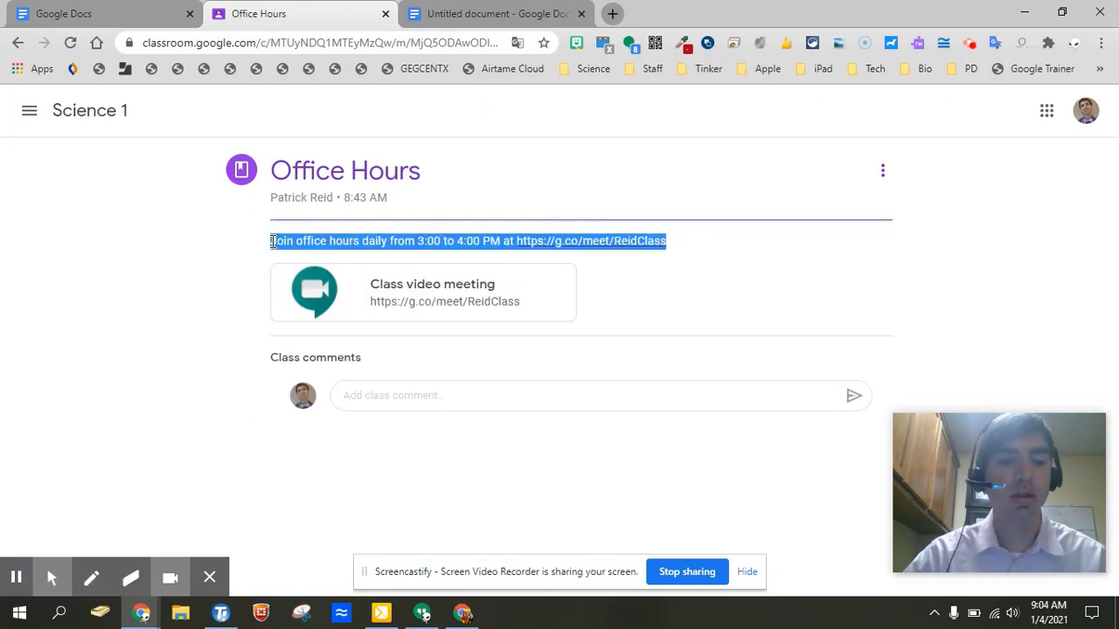
click(476, 13)
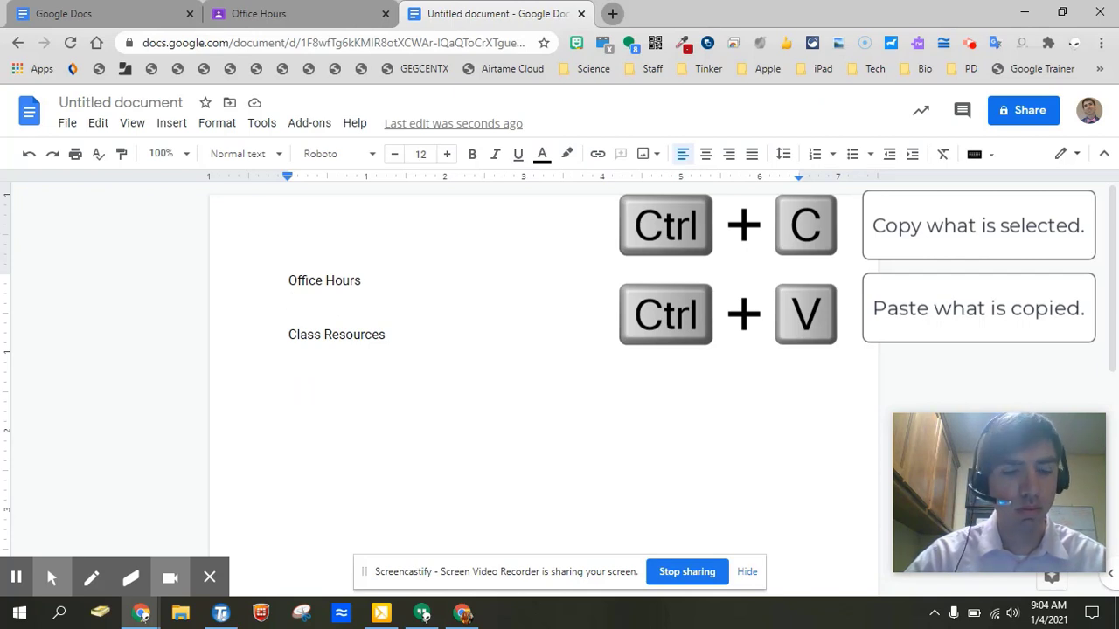
key(ctrl+v)
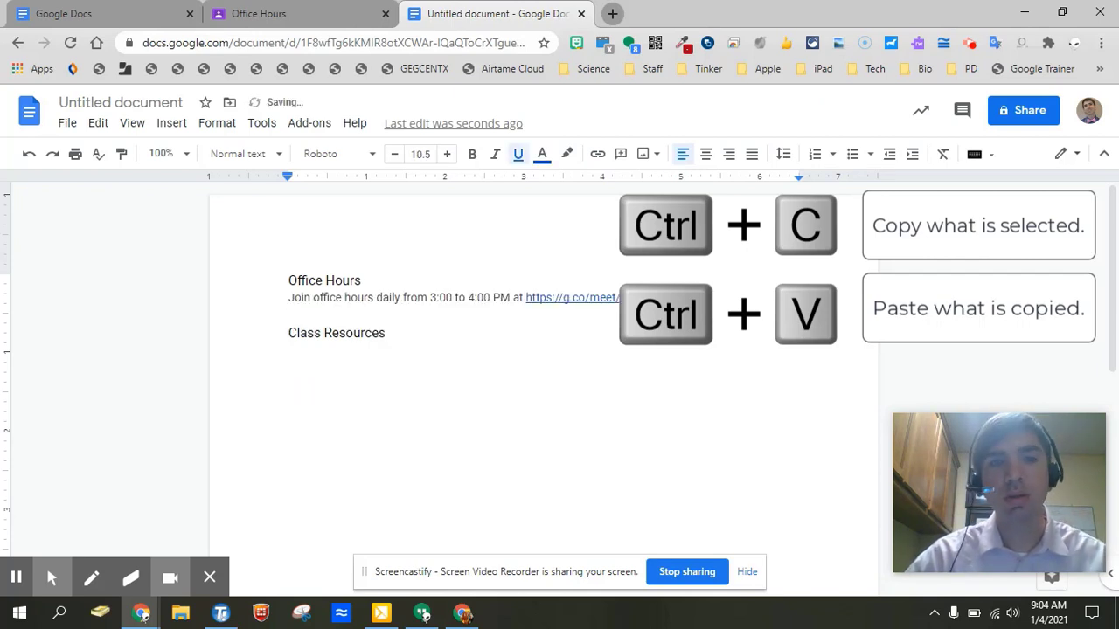
key(Return)
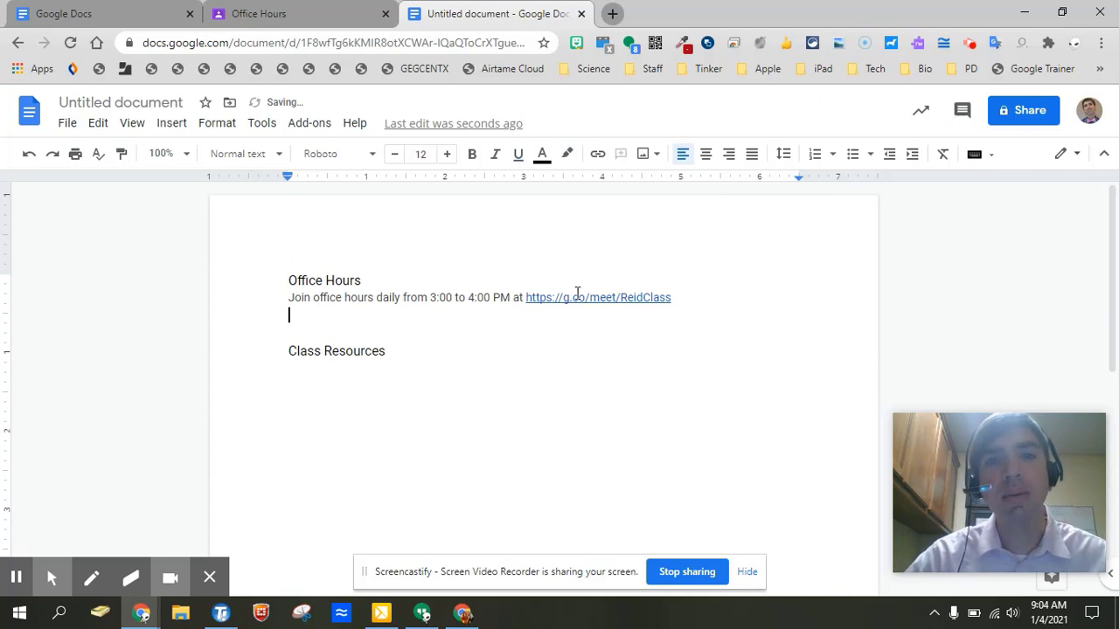
Copy the Office Hours meeting link into the doc as a clickable link.
click(318, 15)
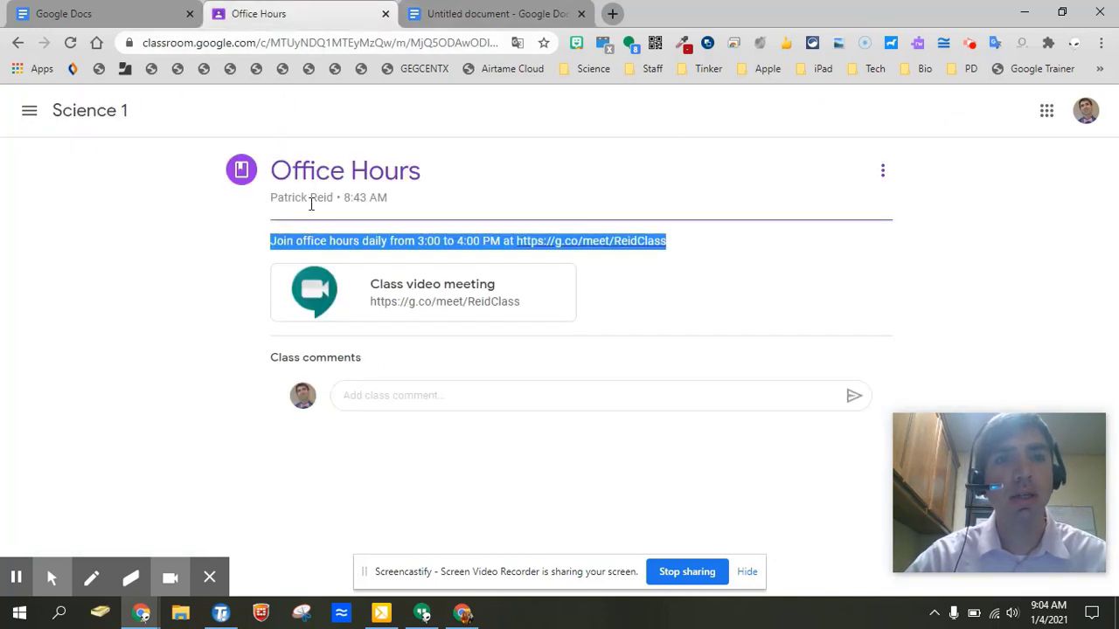
right_click(432, 307)
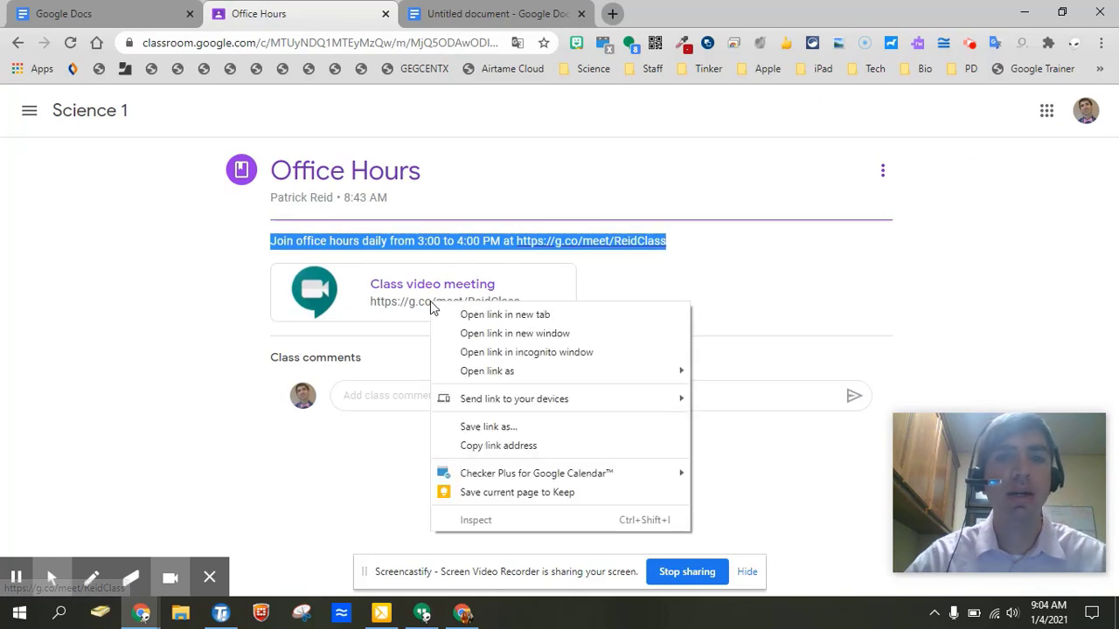
click(500, 446)
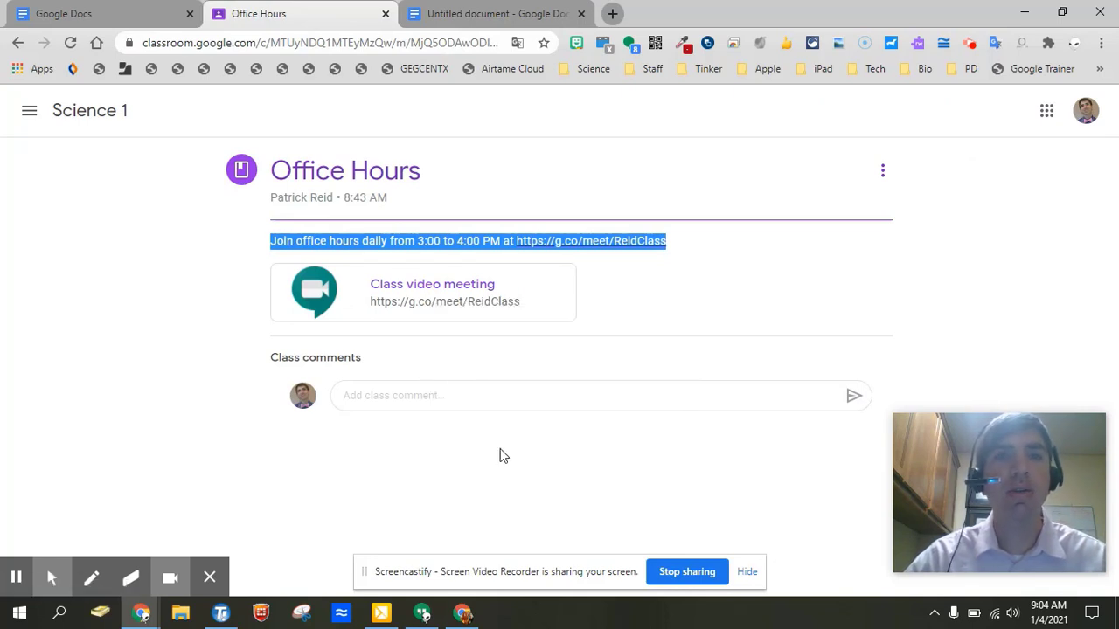
click(483, 13)
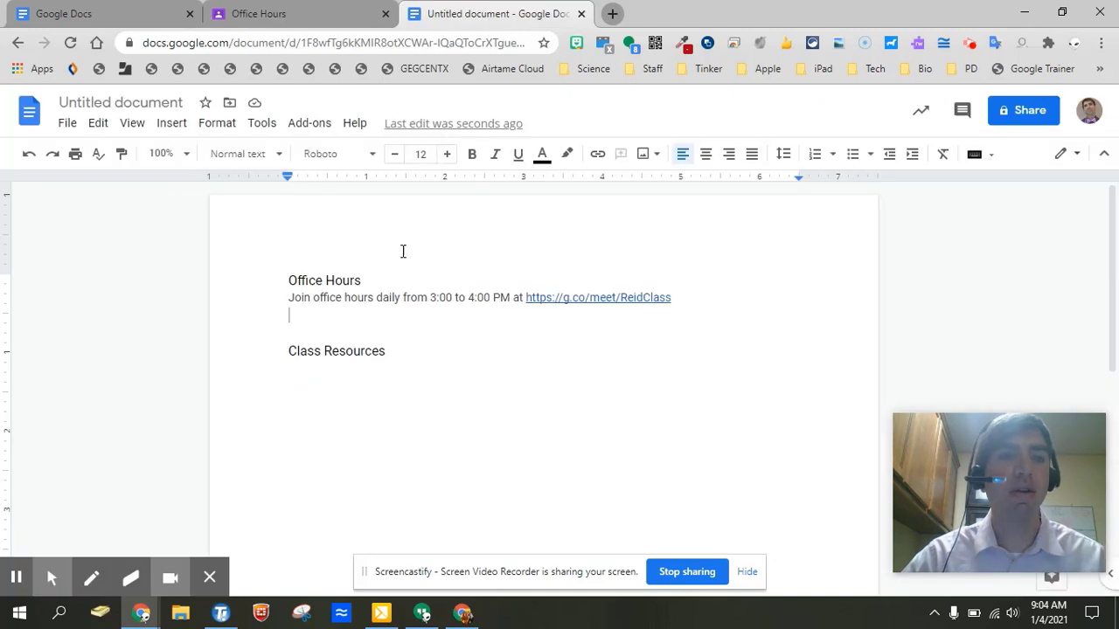
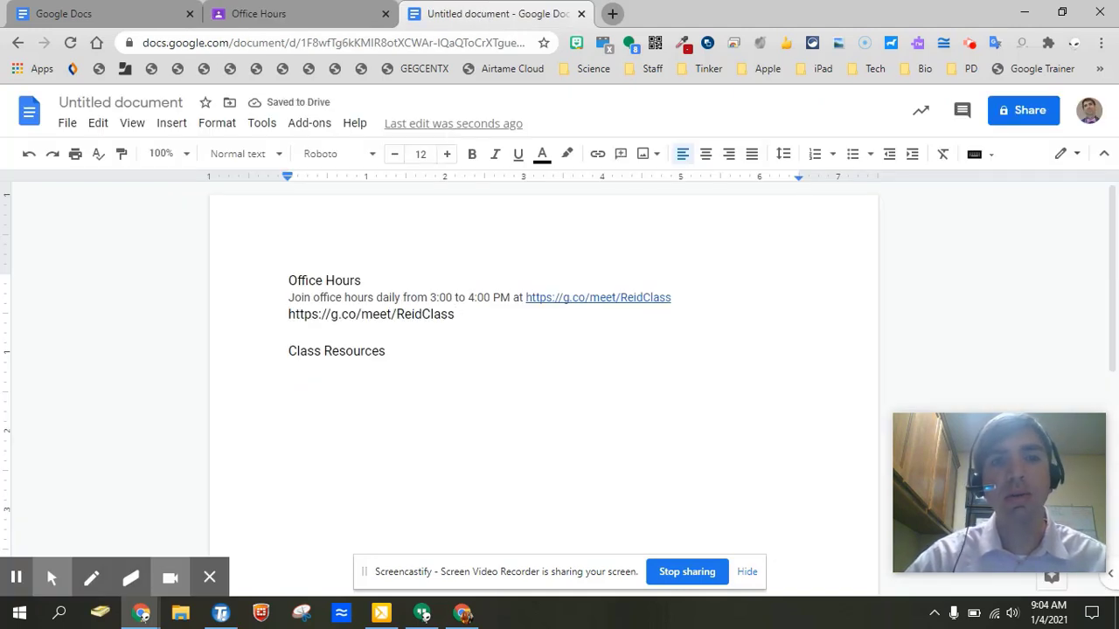
key(Return)
key(Return)
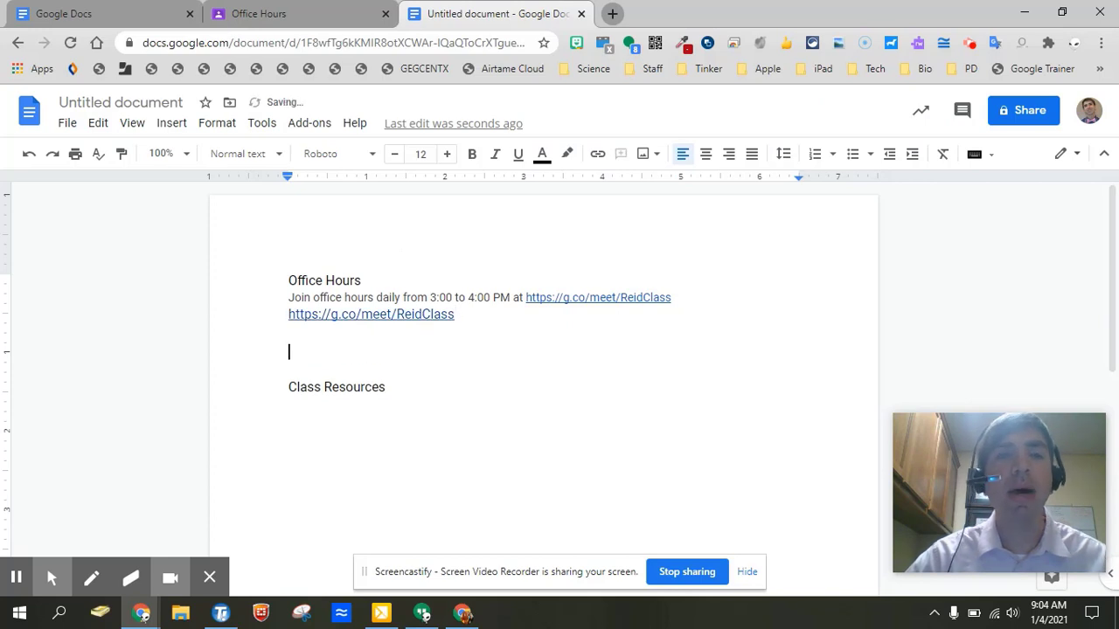
click(255, 19)
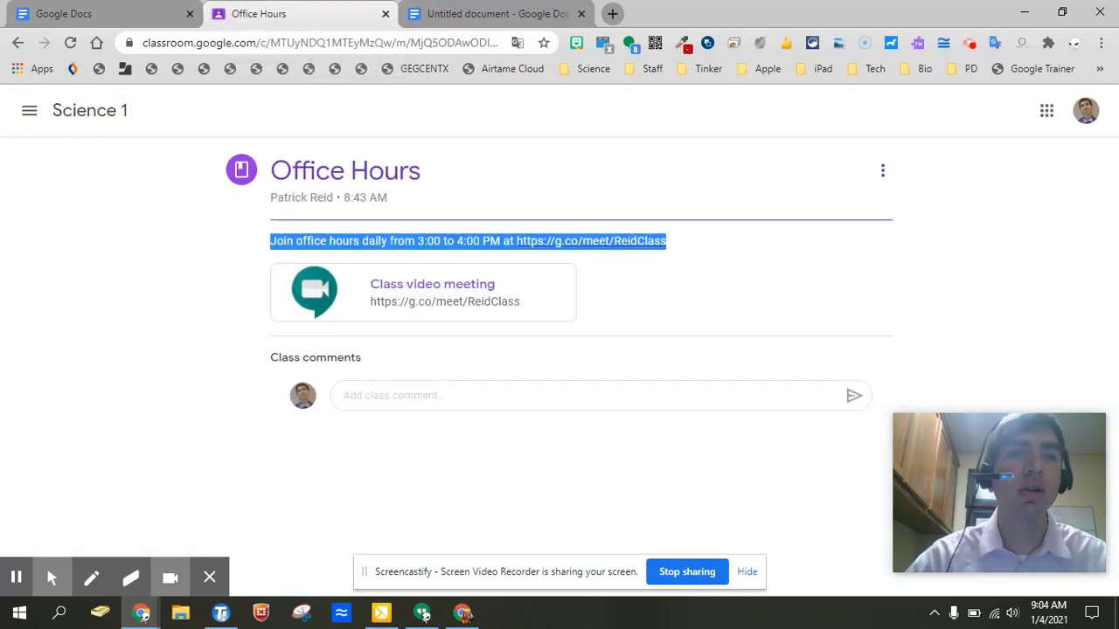
Copy the Lab Report Template link address from the How to create lab report material.
click(20, 43)
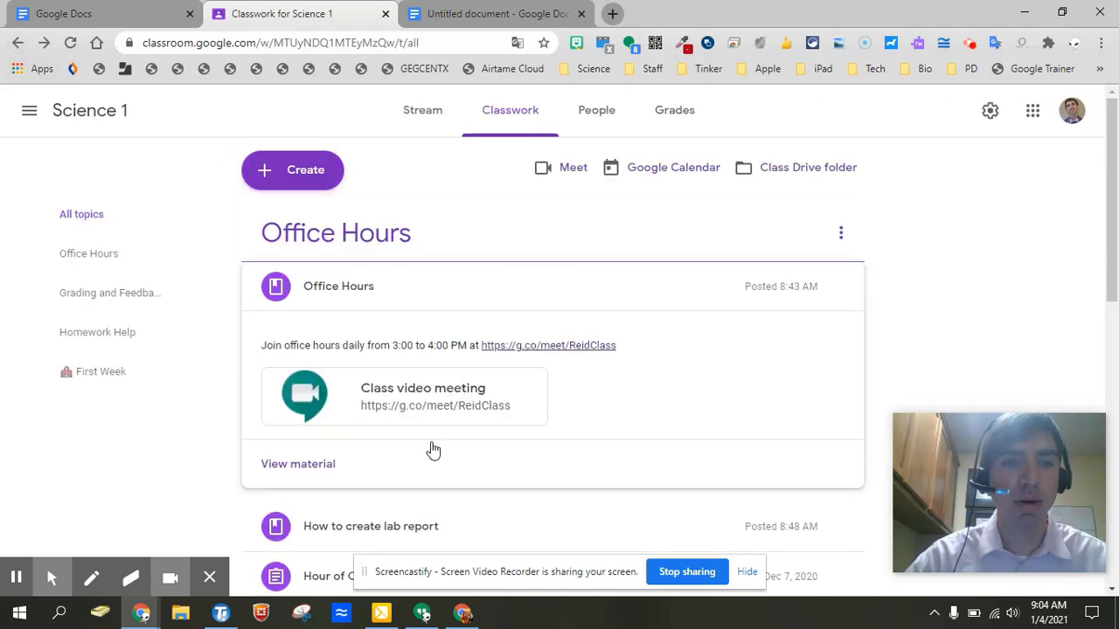
scroll(433, 450, down, 4)
scroll(560, 301, up, 2)
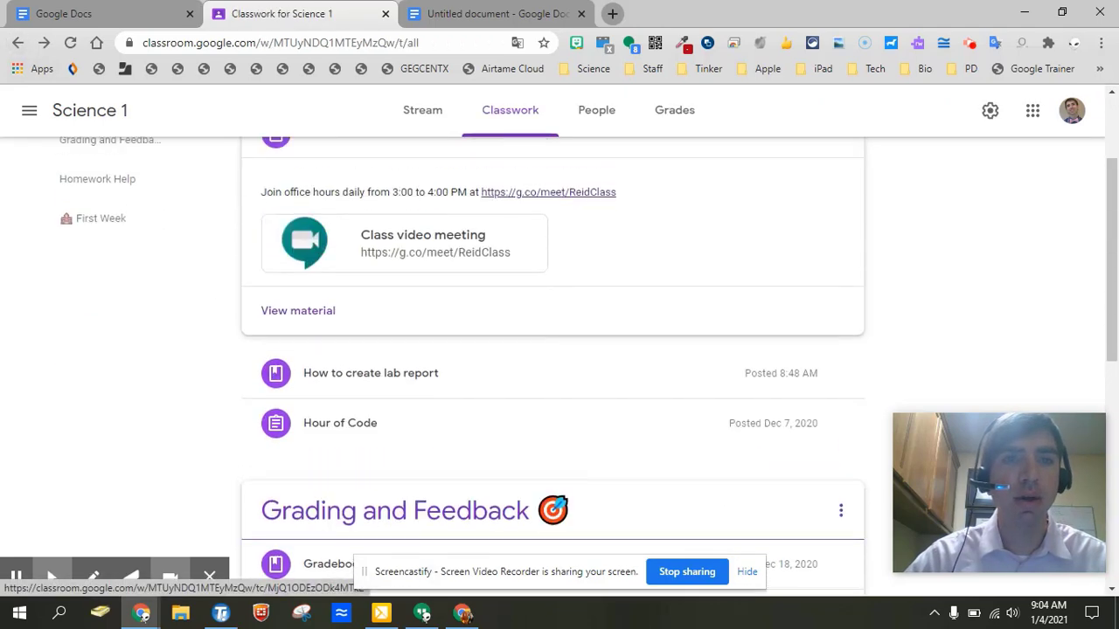
click(519, 382)
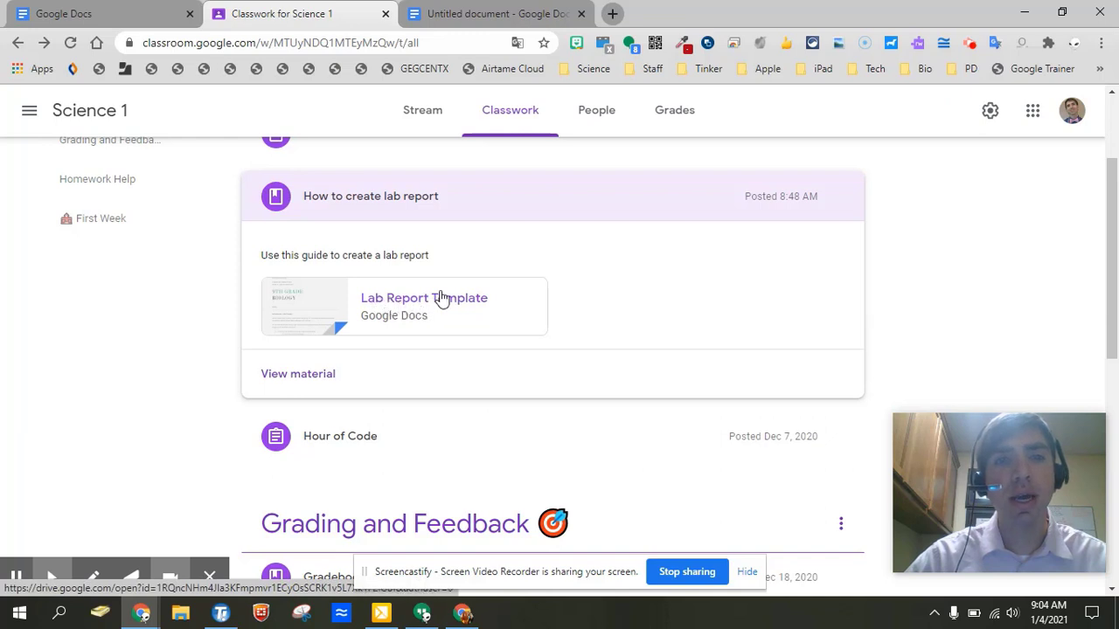
click(315, 376)
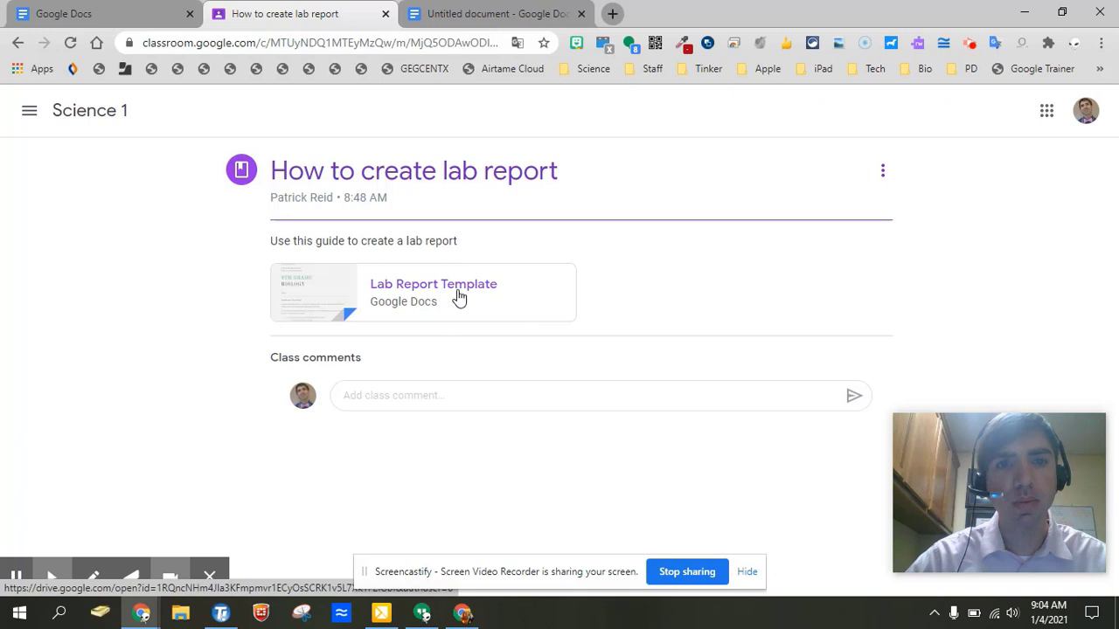
right_click(449, 295)
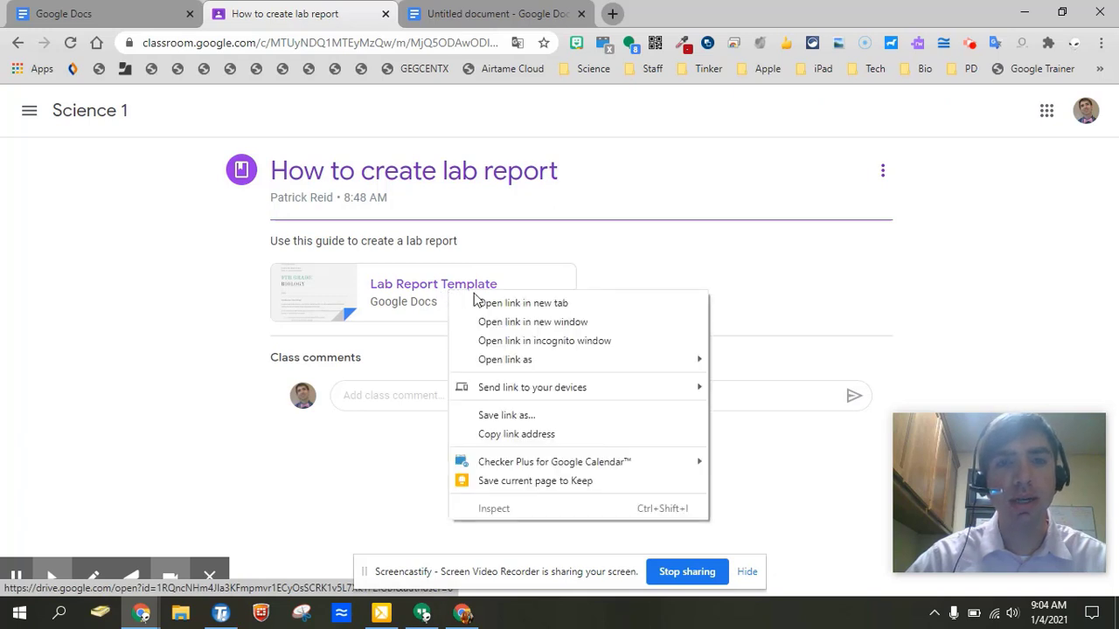
click(526, 437)
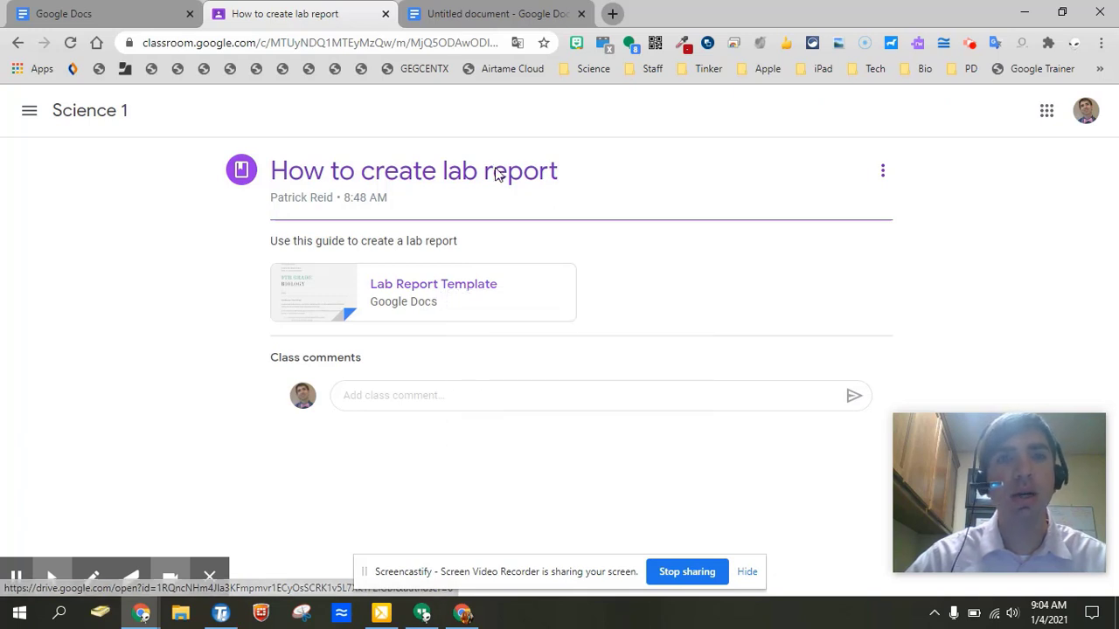
Add a 'Lab Report Template' heading with the template's Drive link beneath it.
click(476, 17)
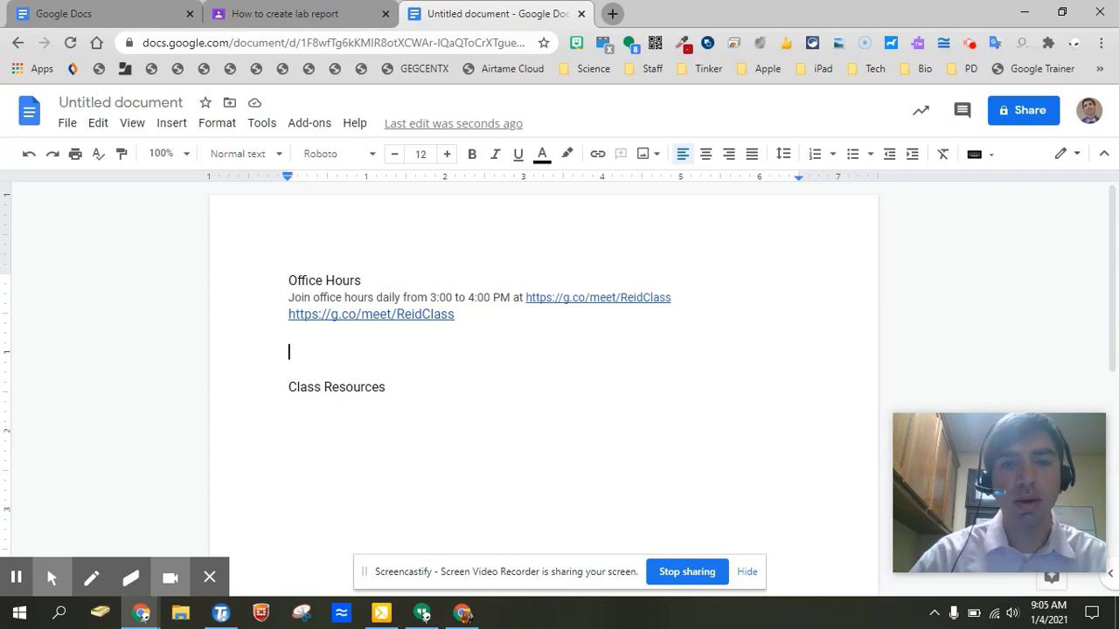
text(Lab Report)
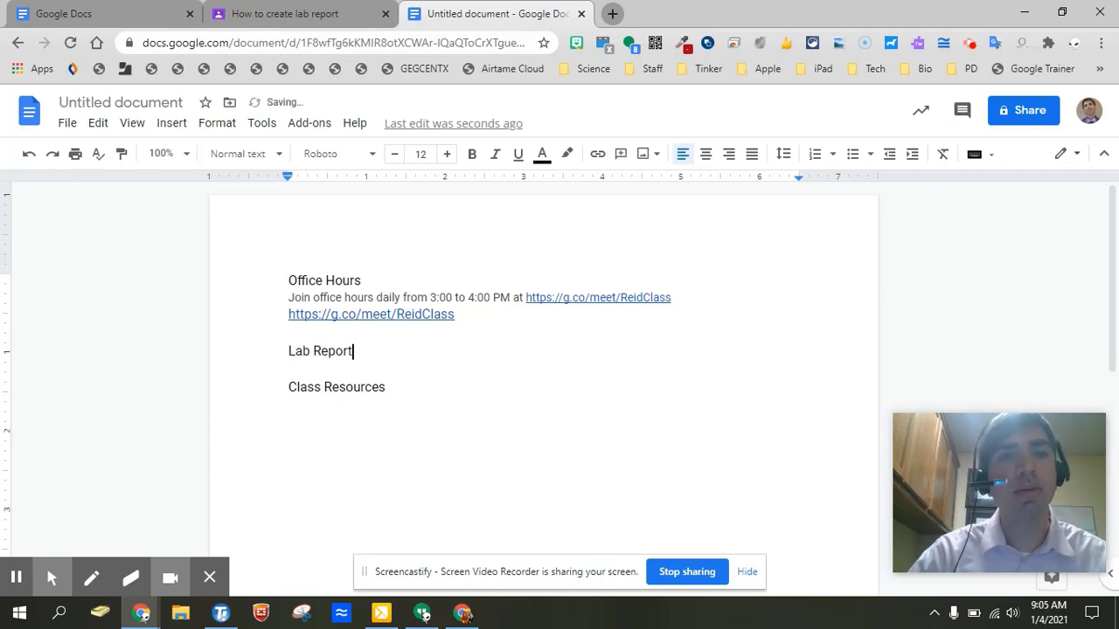
text( Template)
key(Return)
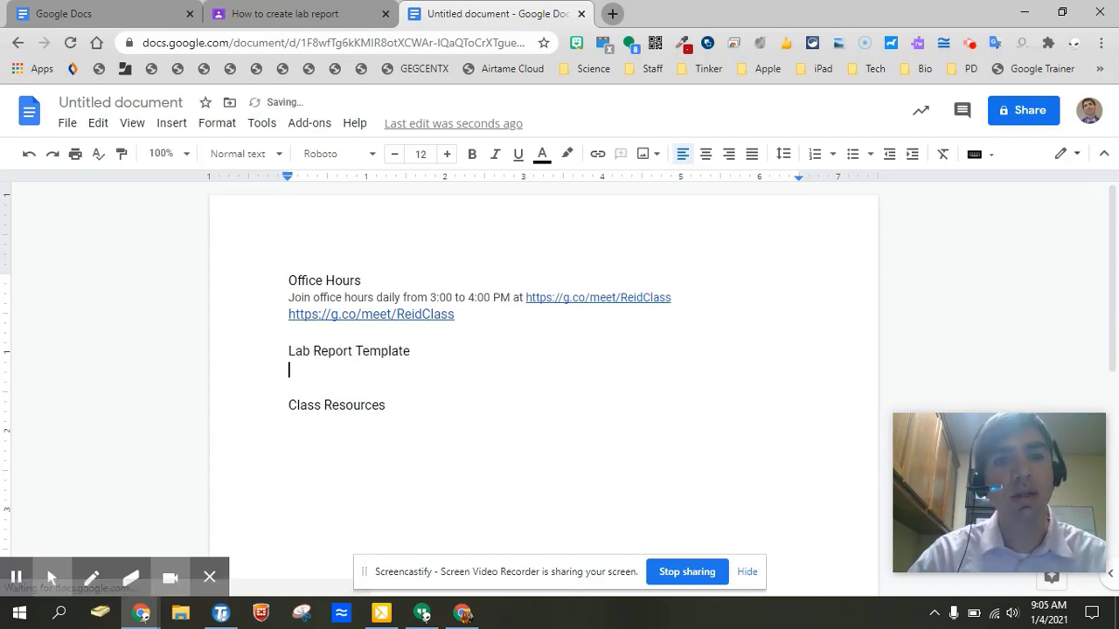
key(ctrl+v)
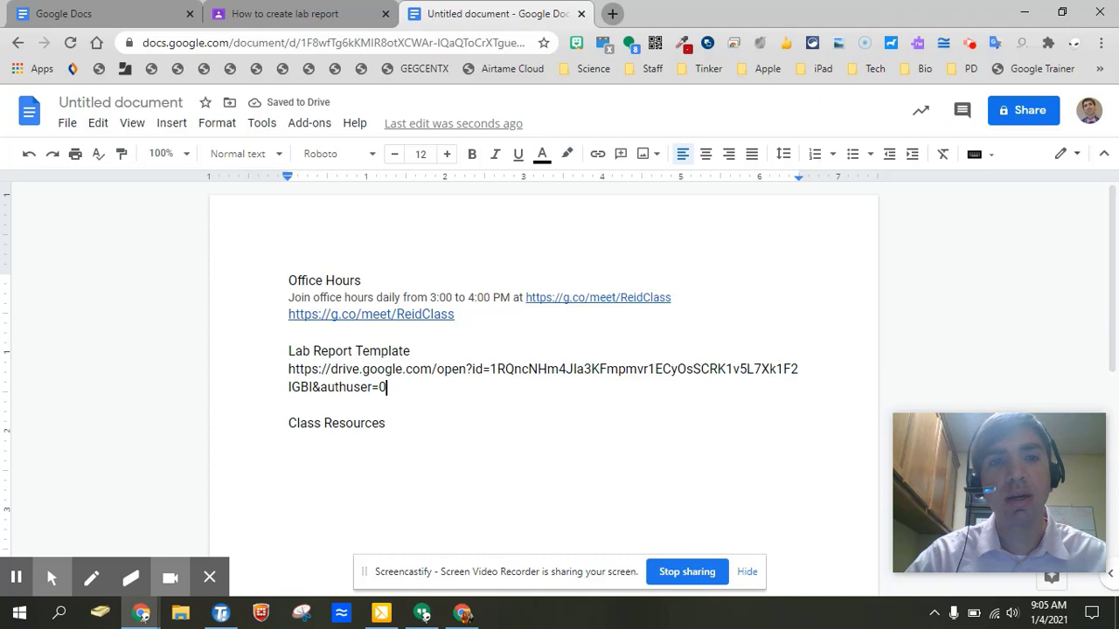
key(Return)
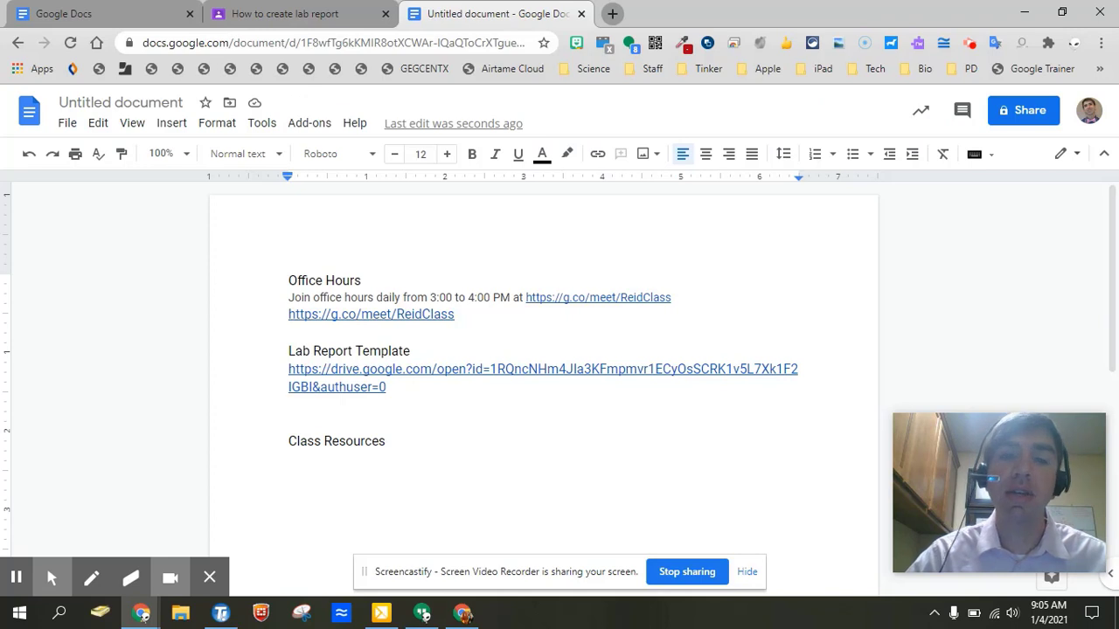
key(Return)
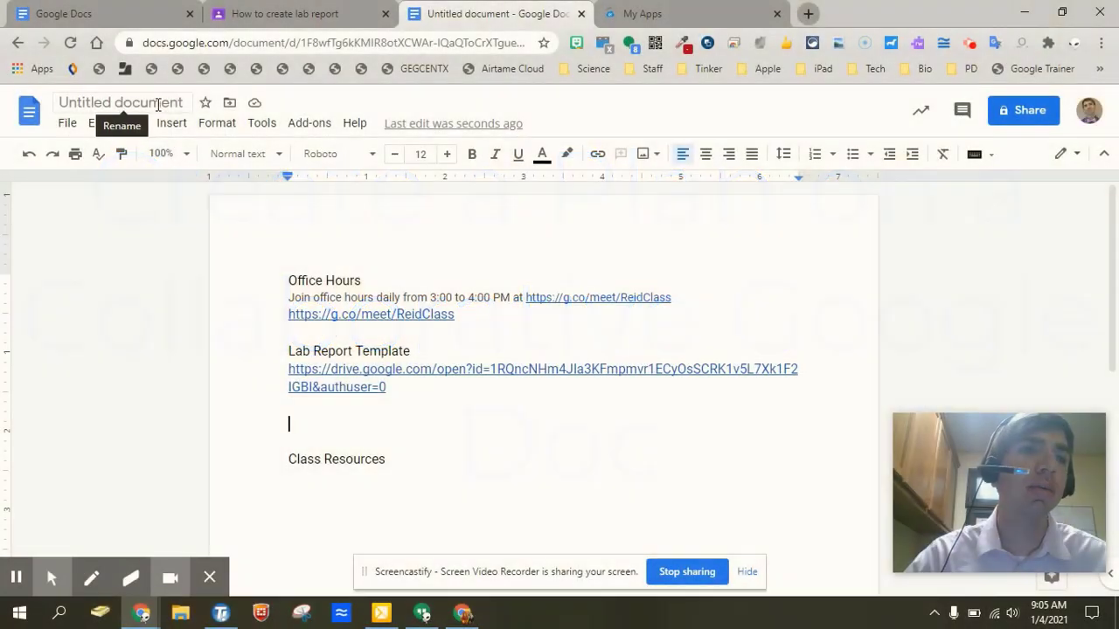
Rename the document to 'Planning for Semester 2'.
click(153, 103)
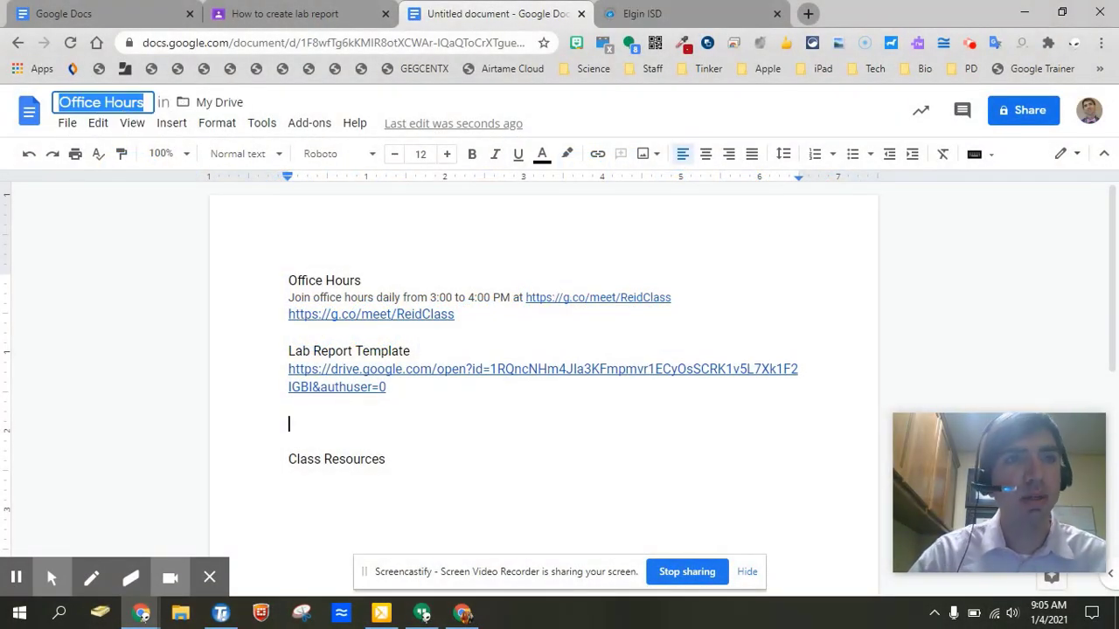
text(Planning for Se)
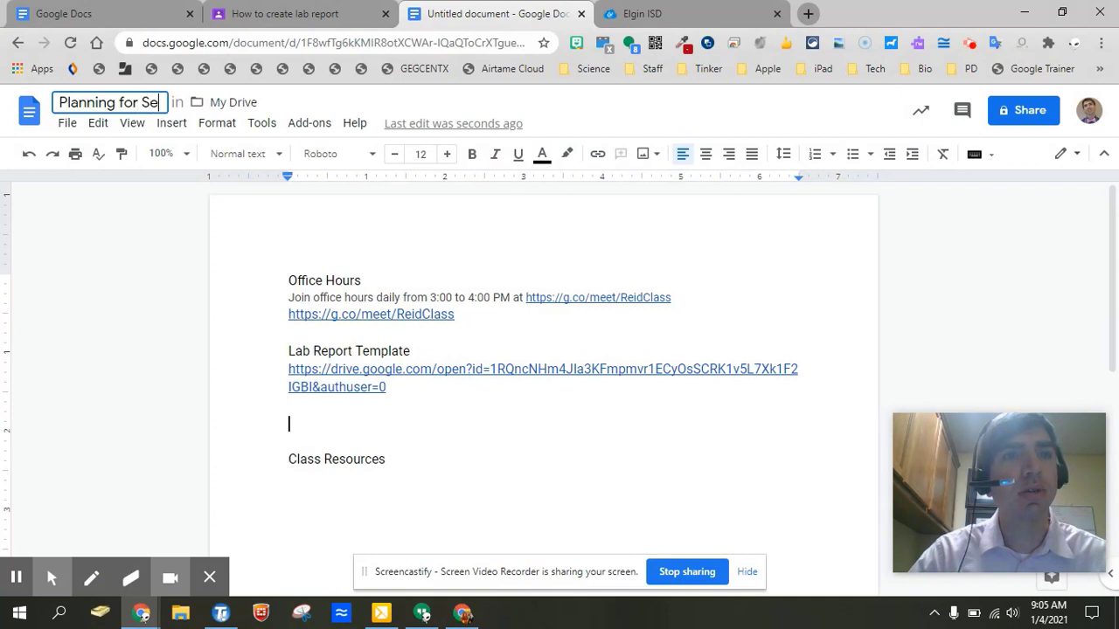
text(mester 2)
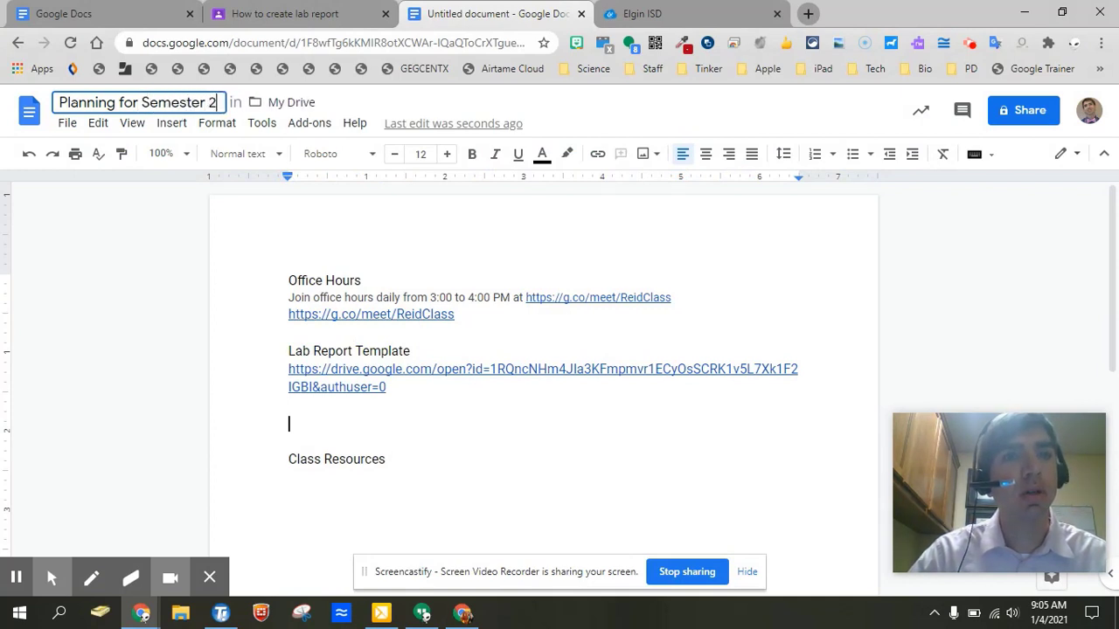
click(352, 428)
Remove the extra blank line above Class Resources and add a new line below it.
key(BackSpace)
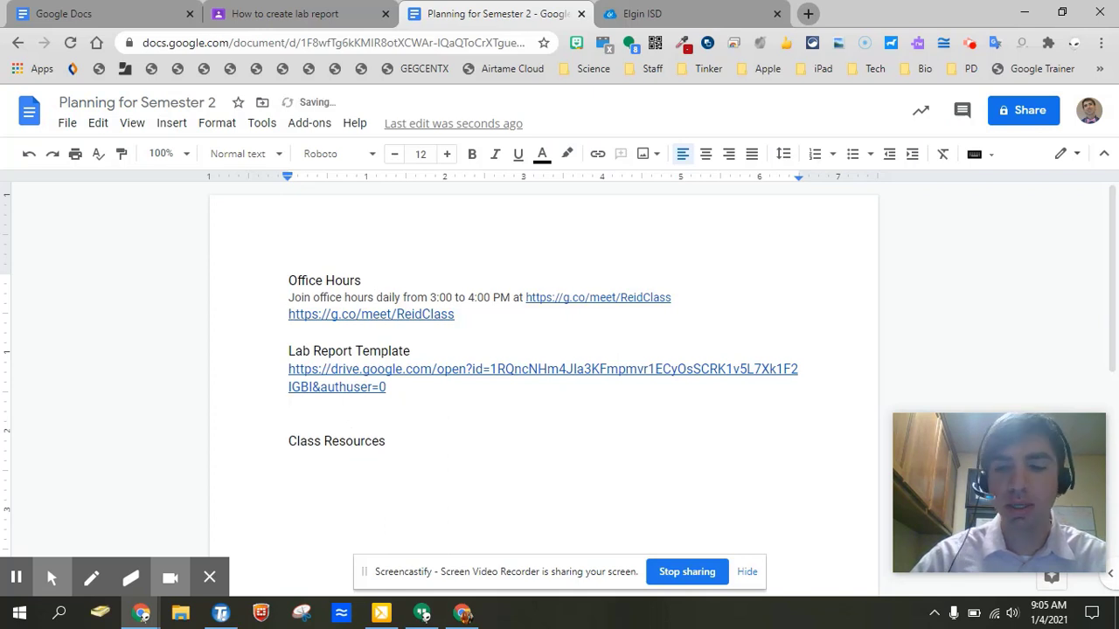
click(387, 441)
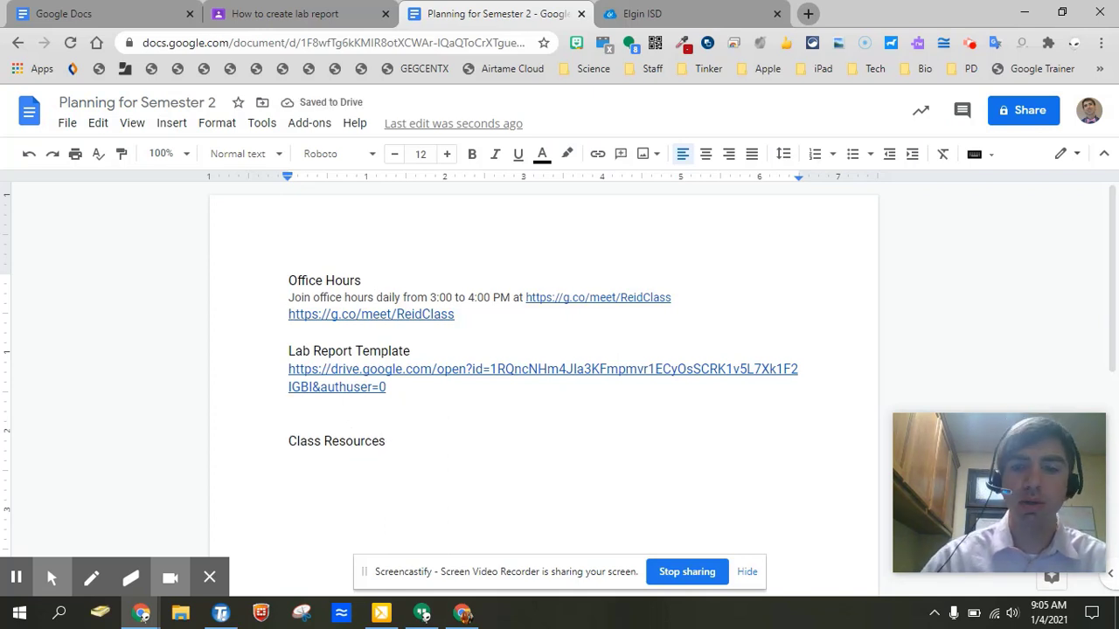
key(Return)
key(Return)
List Week 1 with Welcome, Class Procedures, DNA Material and DNA Structure under Class Resources.
text(Week )
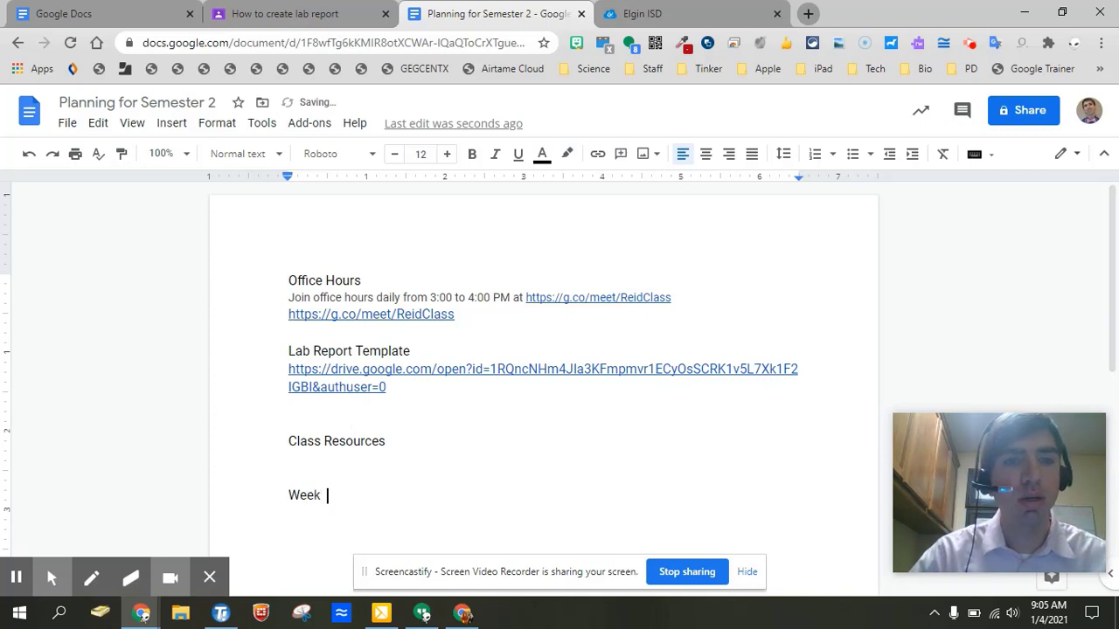
text(1)
key(Return)
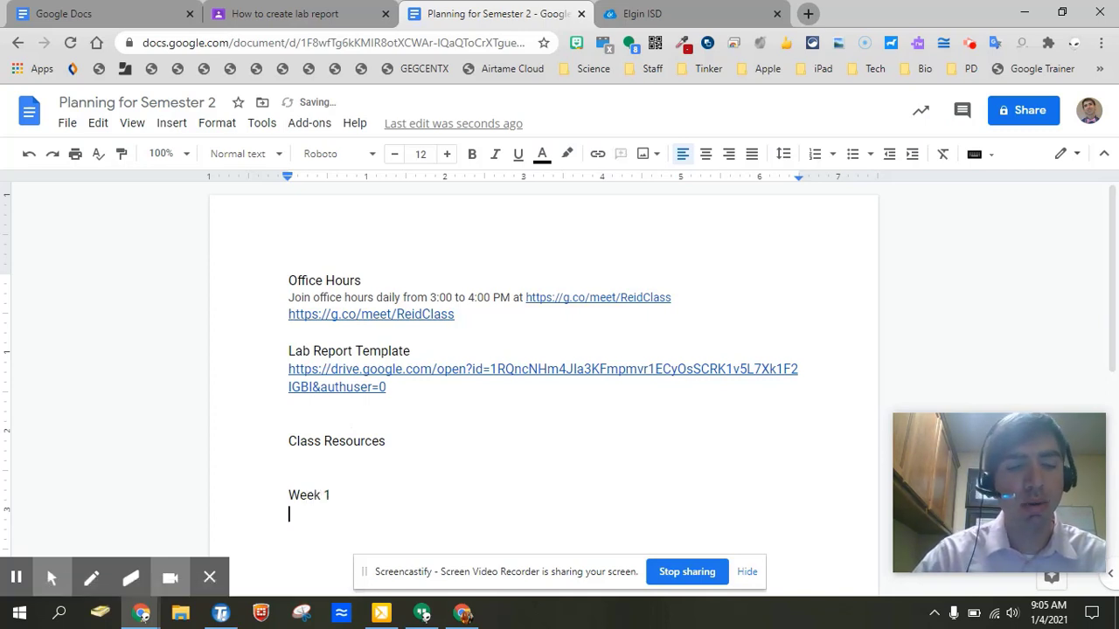
text(Welcome)
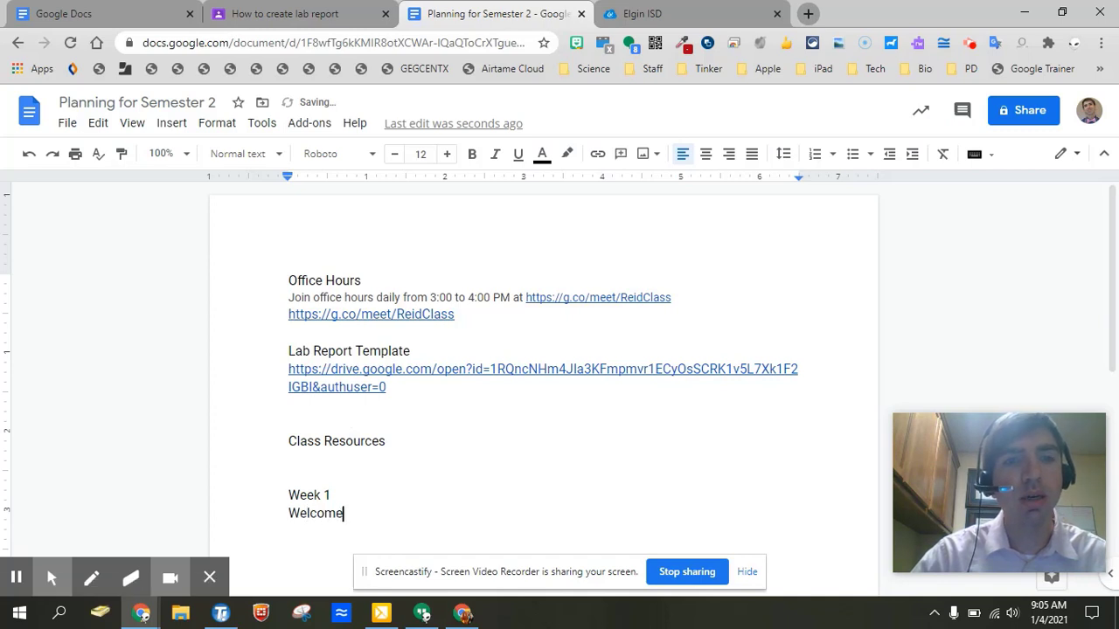
key(Return)
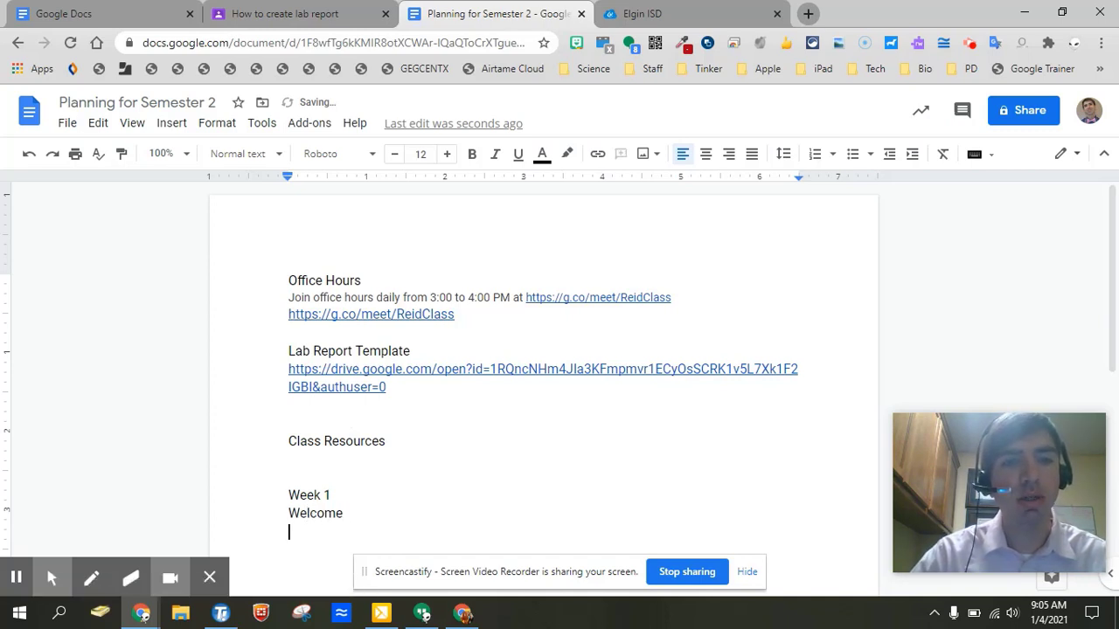
text(Class Proced)
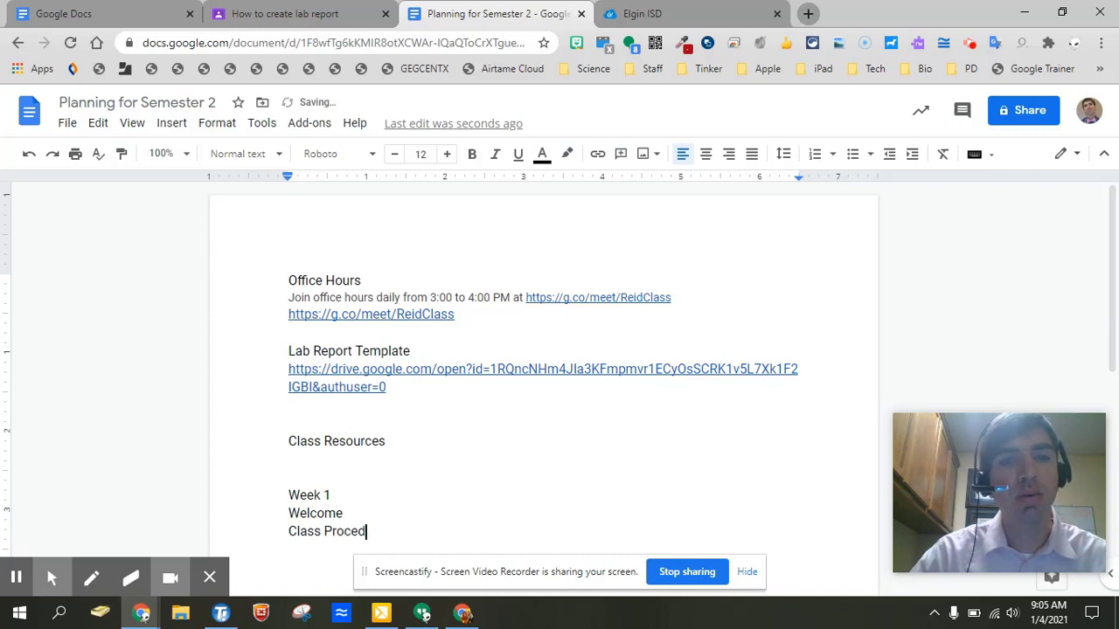
text(ures)
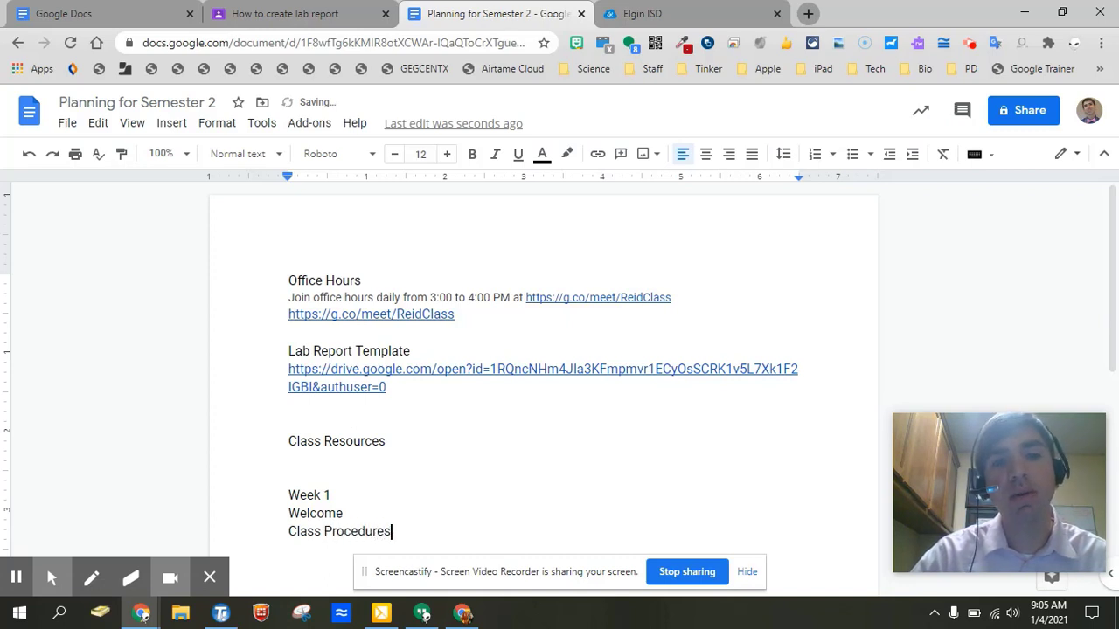
key(Return)
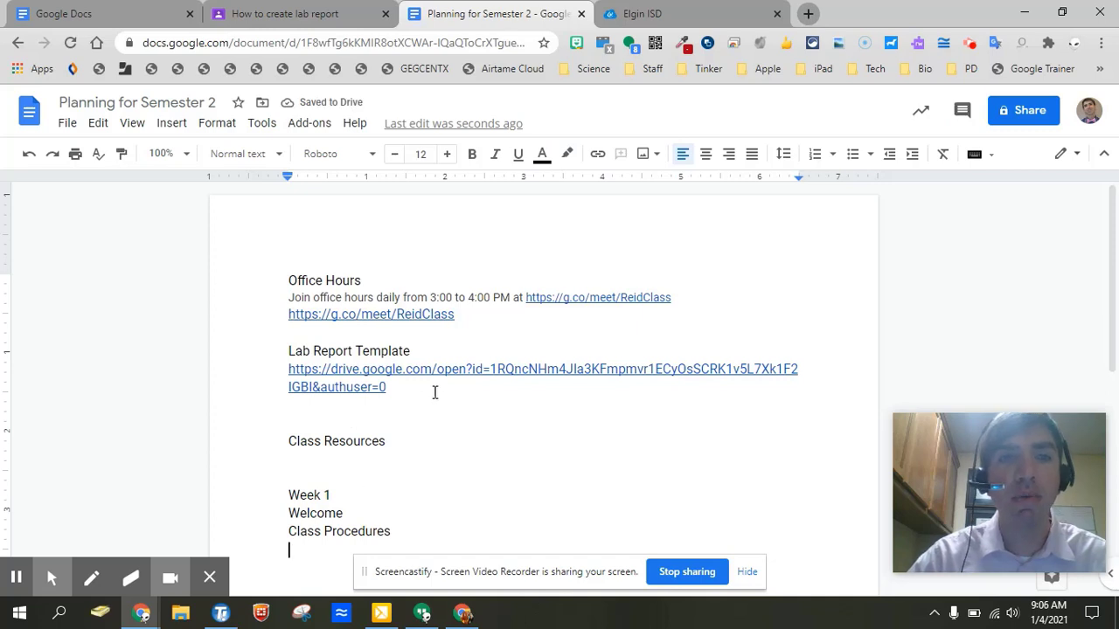
scroll(402, 432, down, 3)
scroll(559, 361, down, 1)
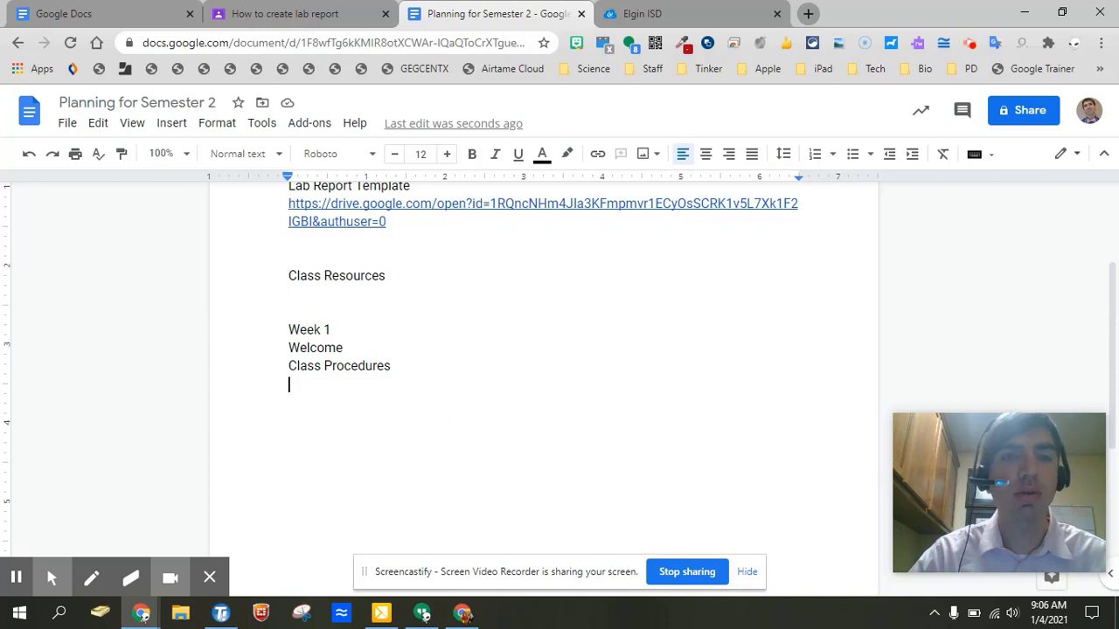
text(DNA )
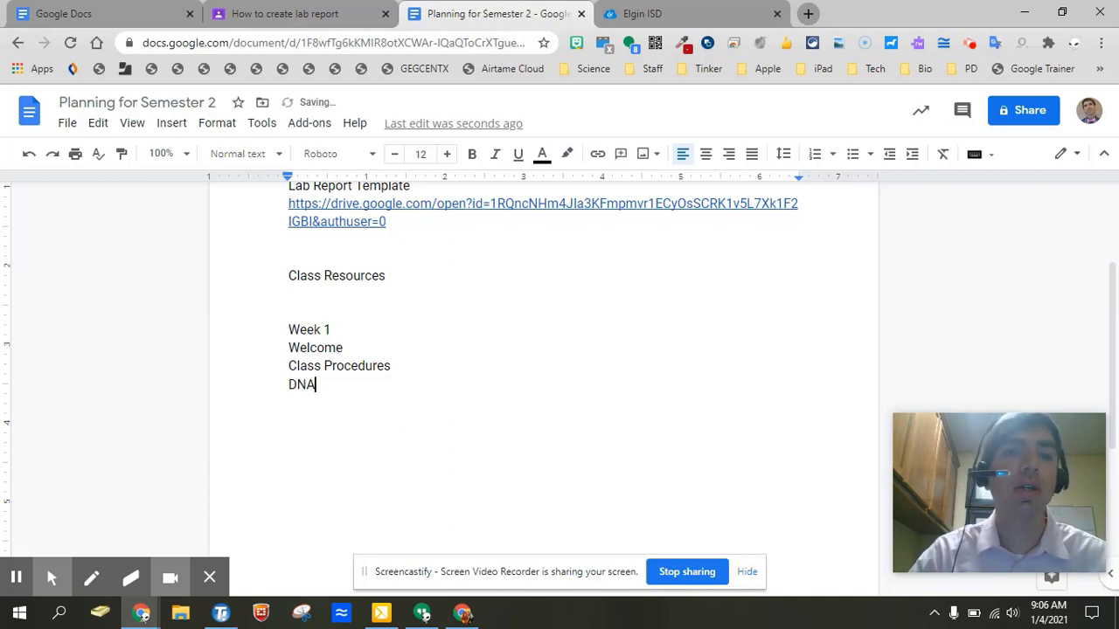
text(Material)
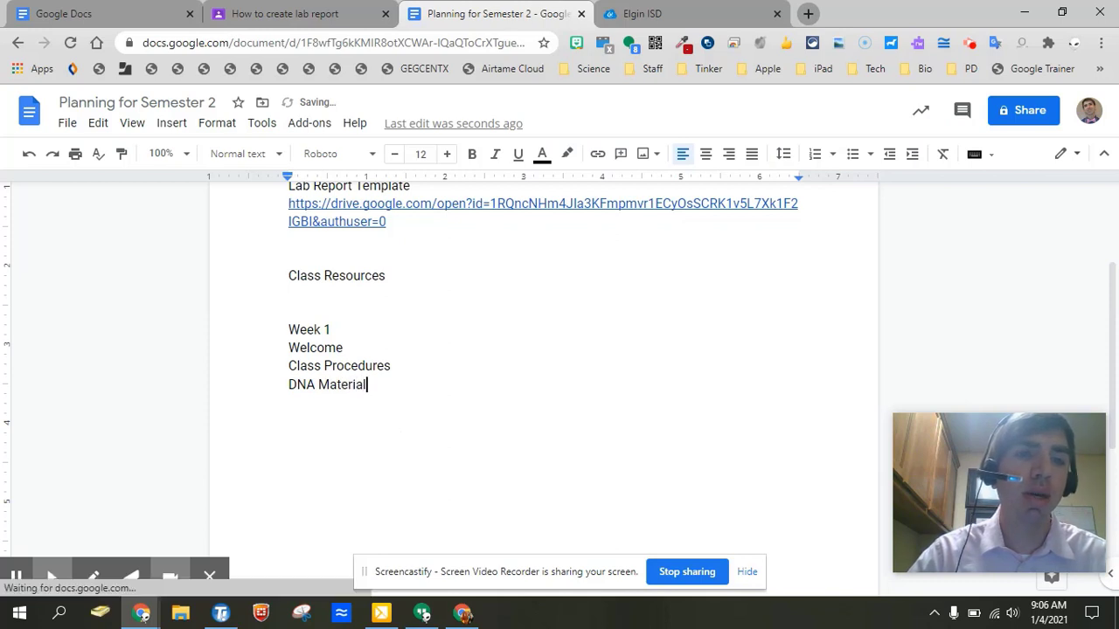
key(Return)
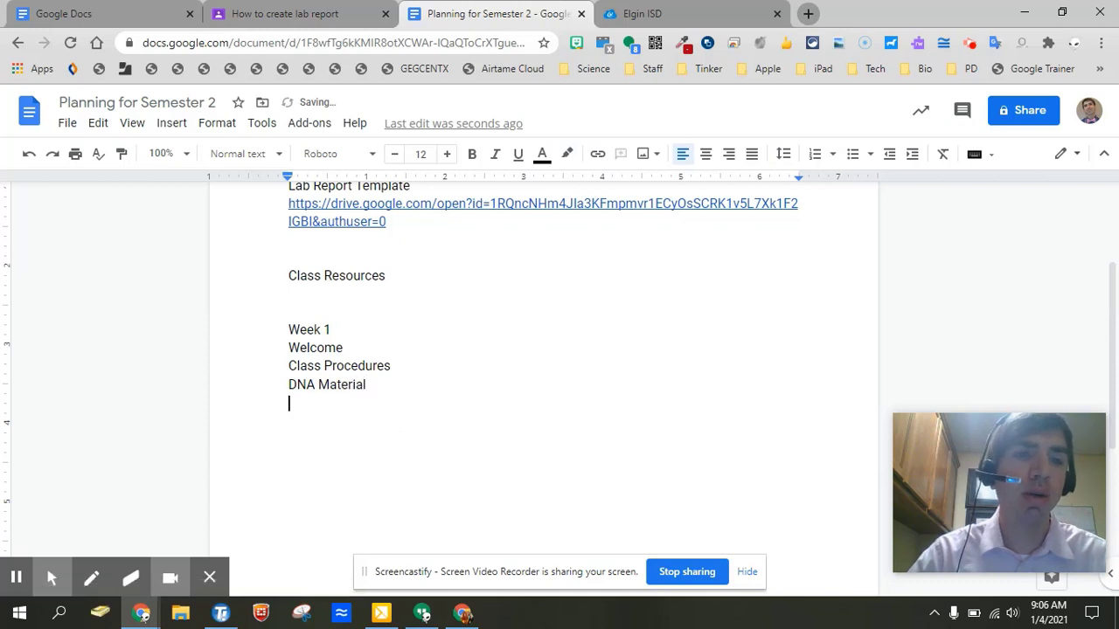
text(DNA)
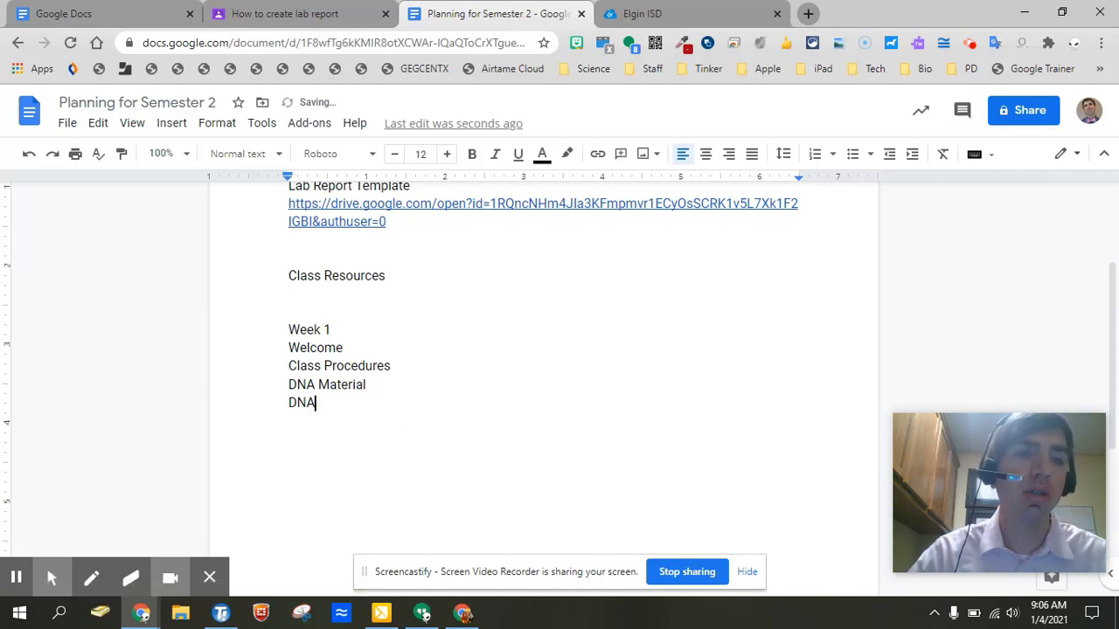
text( Structure)
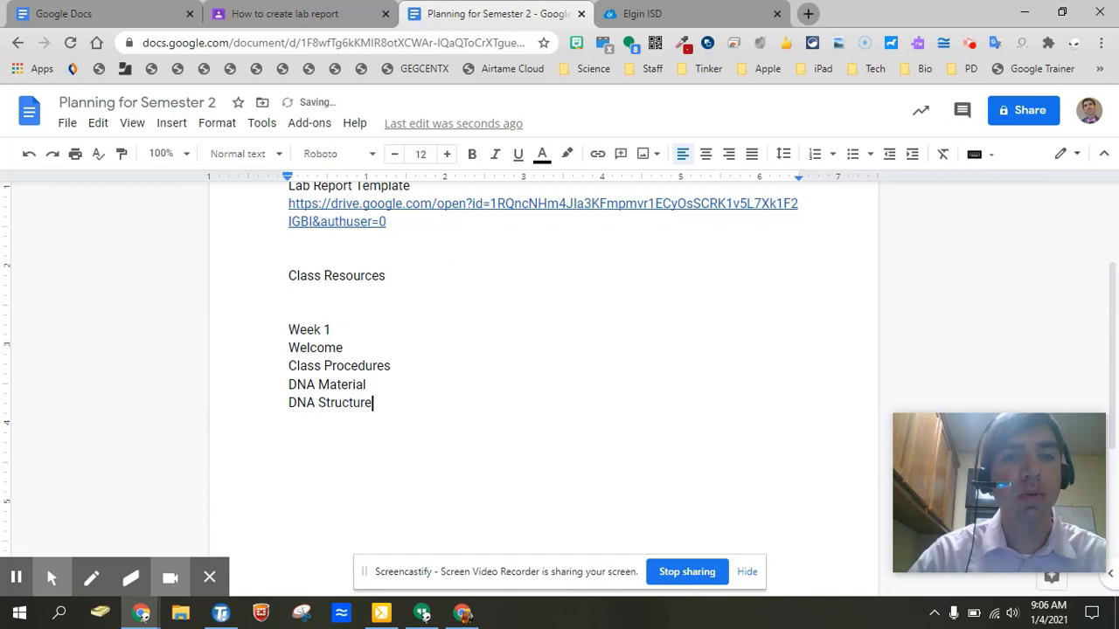
Add 'Welcome back to class. I am glad to see you.' on a new line below Welcome.
click(367, 348)
key(Return)
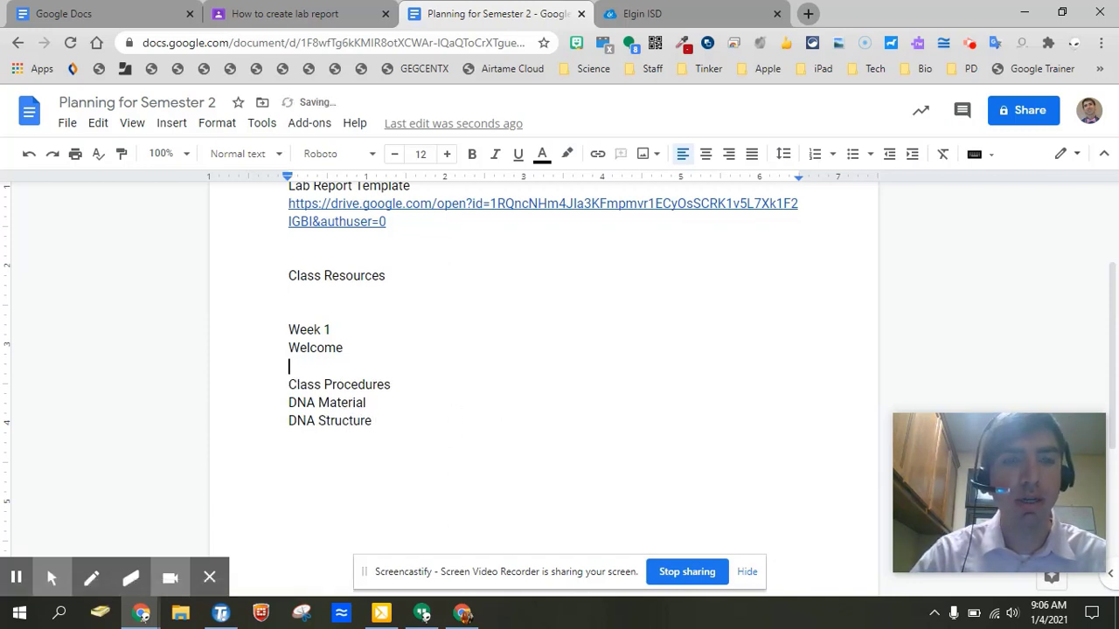
text(Wel)
text(ome back to oclass)
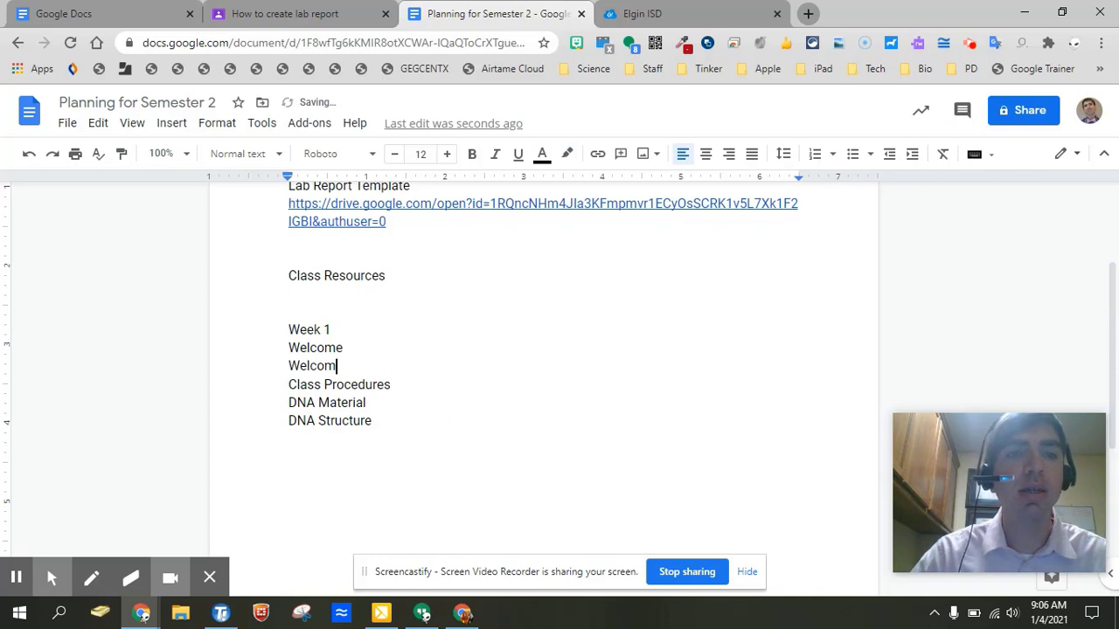
key(BackSpace)
key(BackSpace)
key(BackSpace)
key(BackSpace)
key(BackSpace)
key(BackSpace)
text(class)
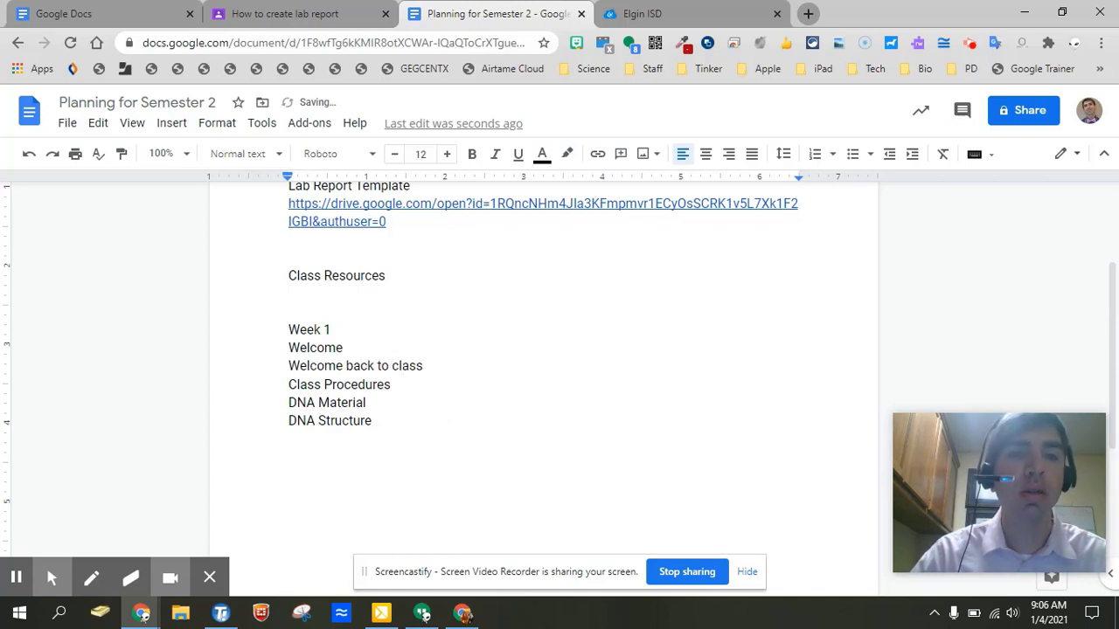
text(.  I am glad to )
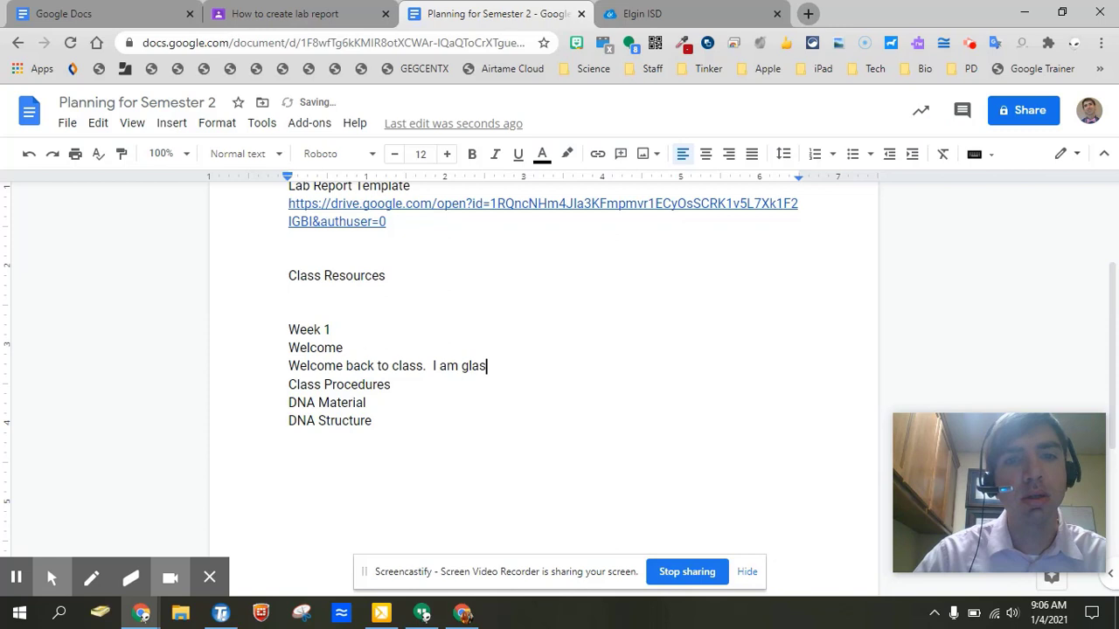
text(see you)
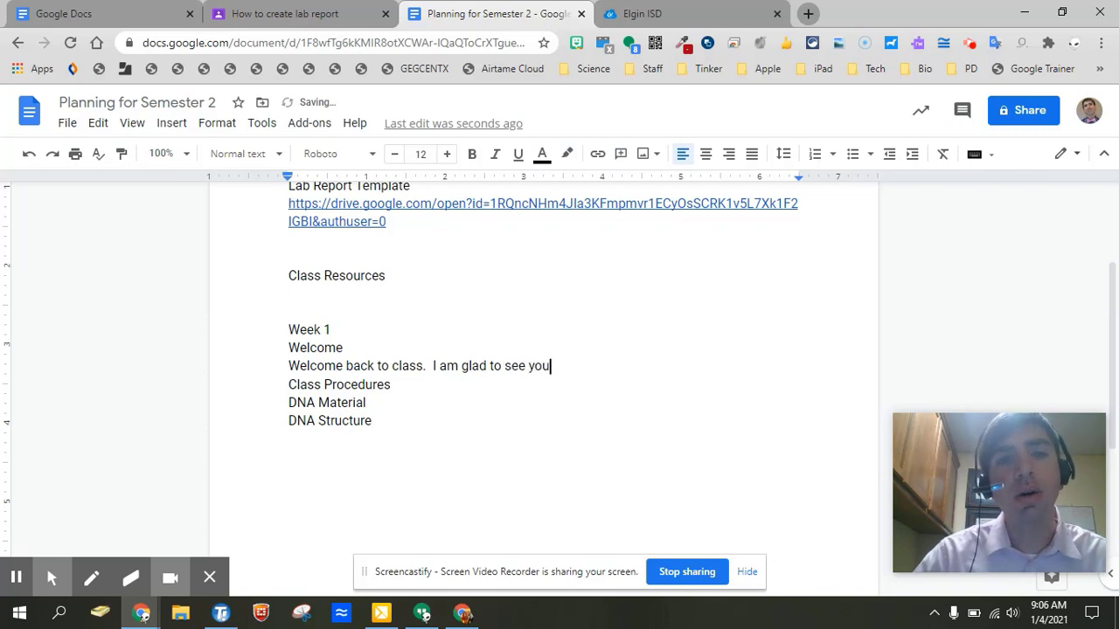
text(.)
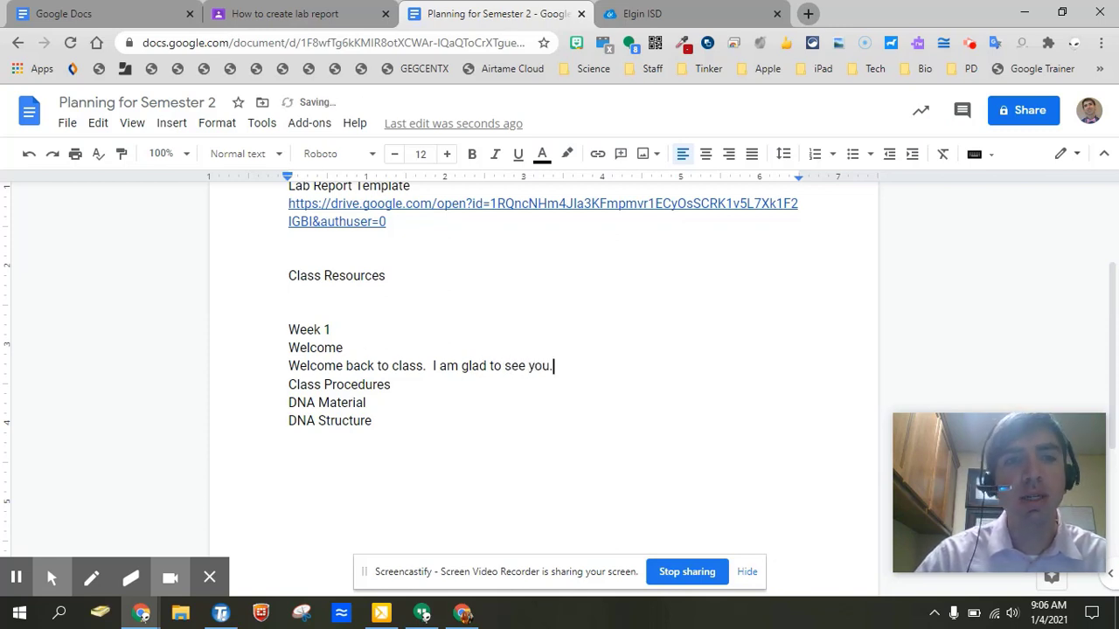
key(Return)
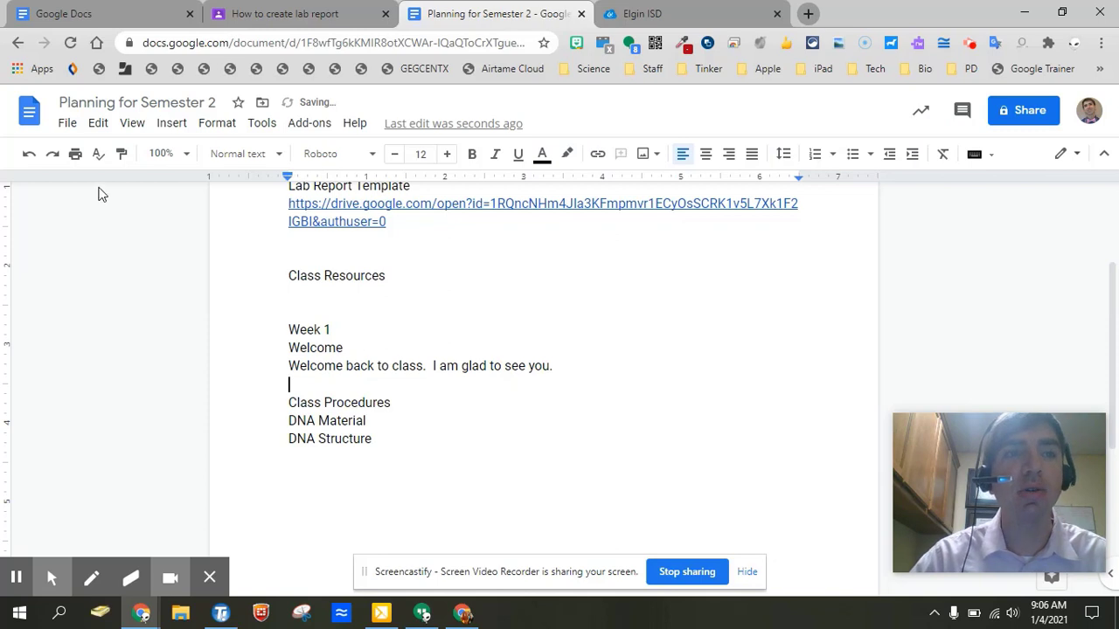
click(61, 127)
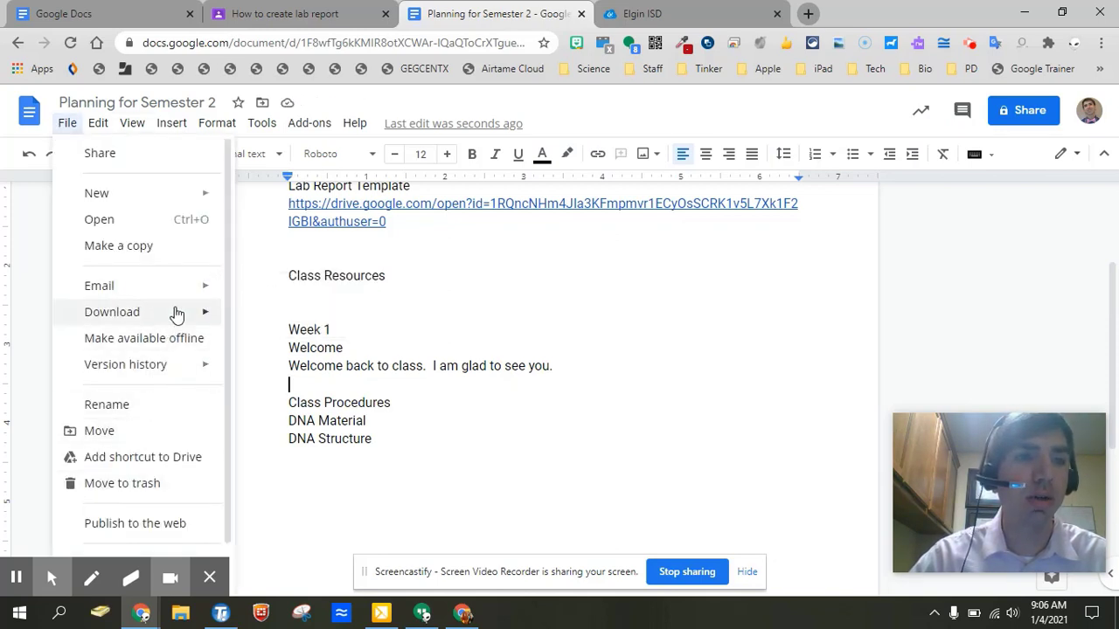
Turn on voice typing and dictate notes under Class Procedures on due dates, private comments and late work.
mouse_move(264, 127)
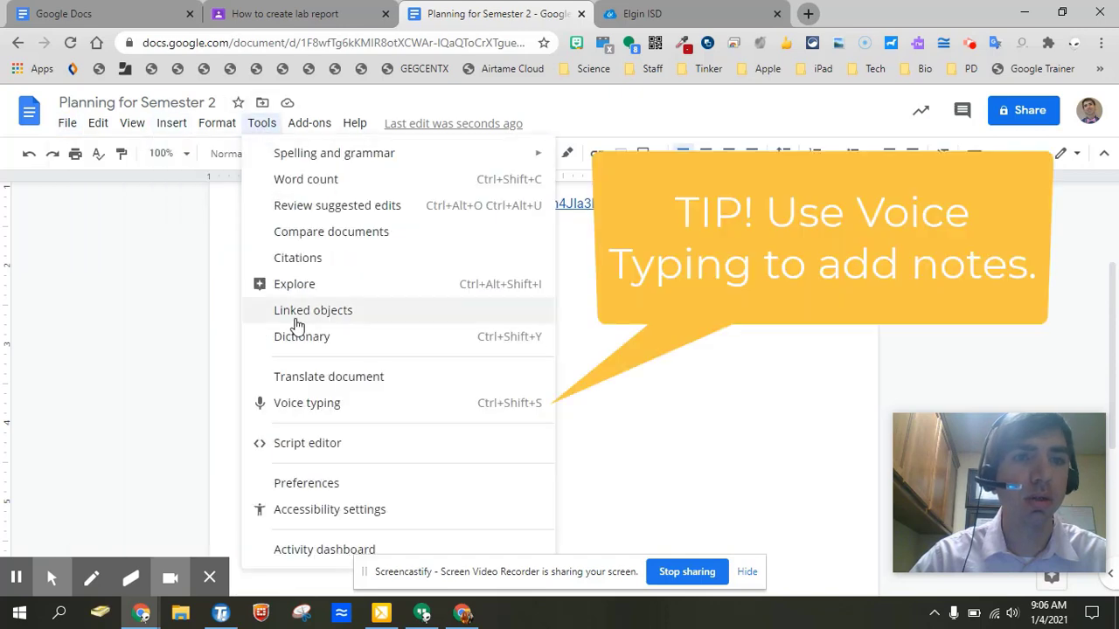
click(291, 407)
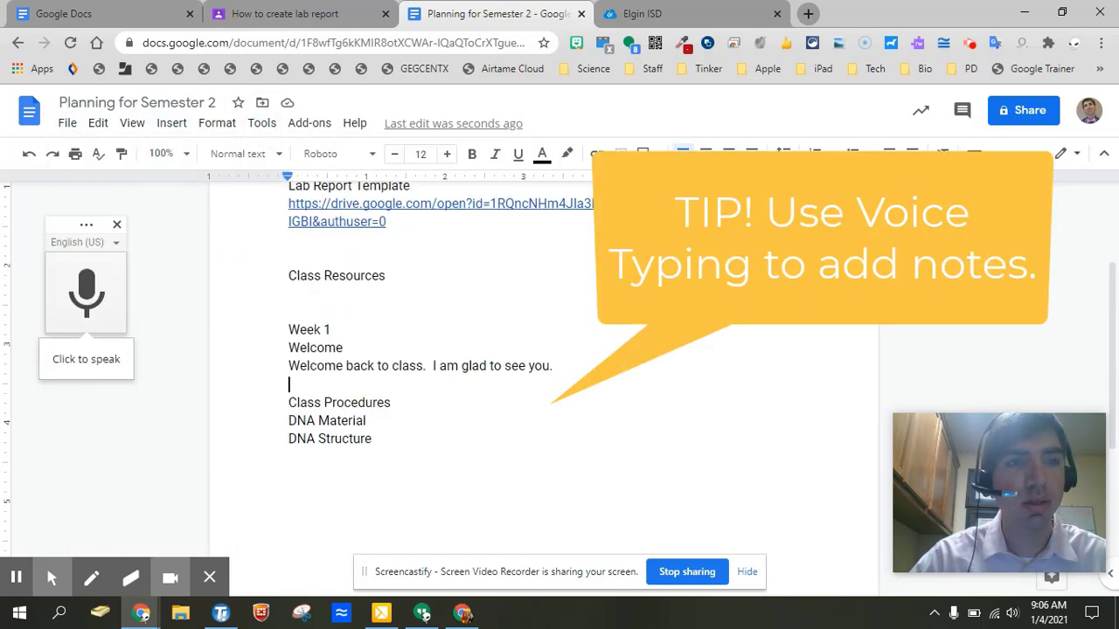
click(399, 403)
key(Return)
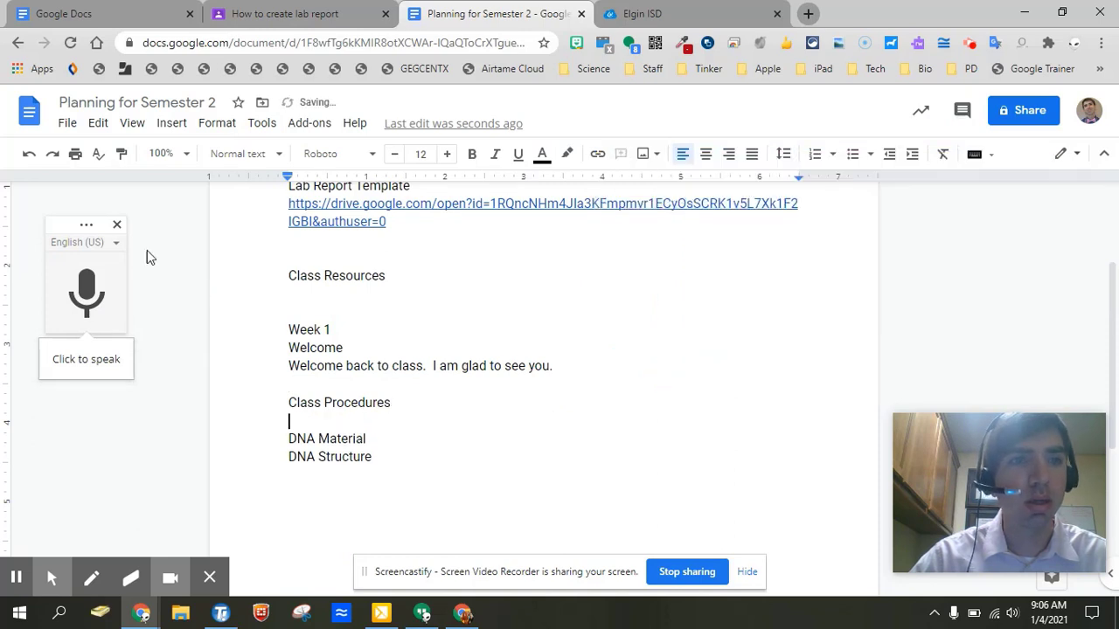
click(85, 296)
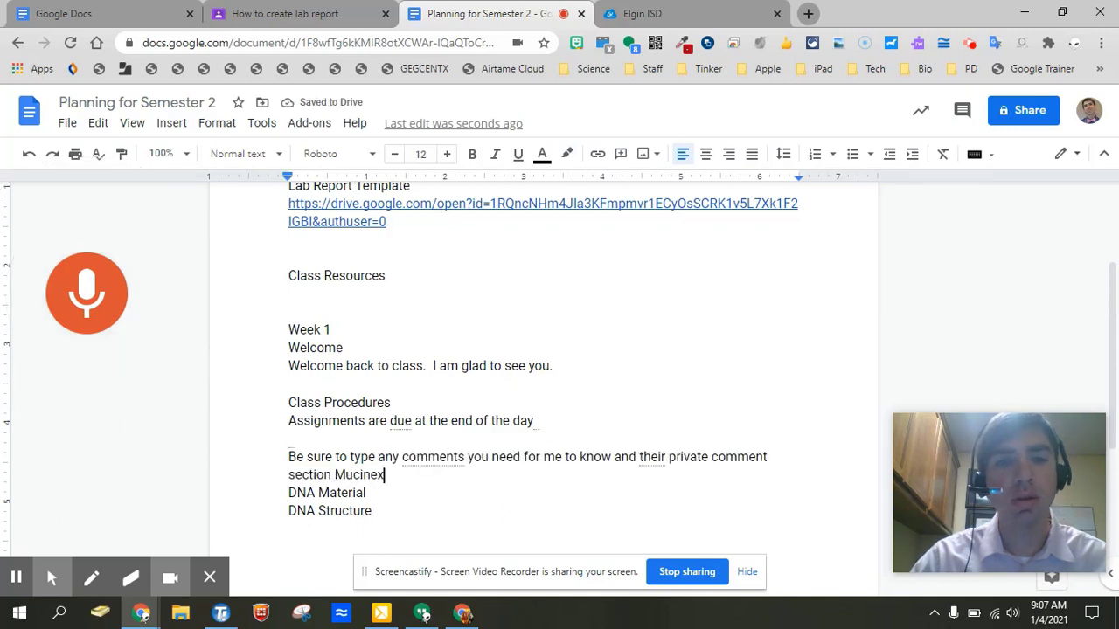
key(BackSpace)
key(BackSpace)
key(BackSpace)
key(BackSpace)
key(BackSpace)
key(BackSpace)
key(BackSpace)
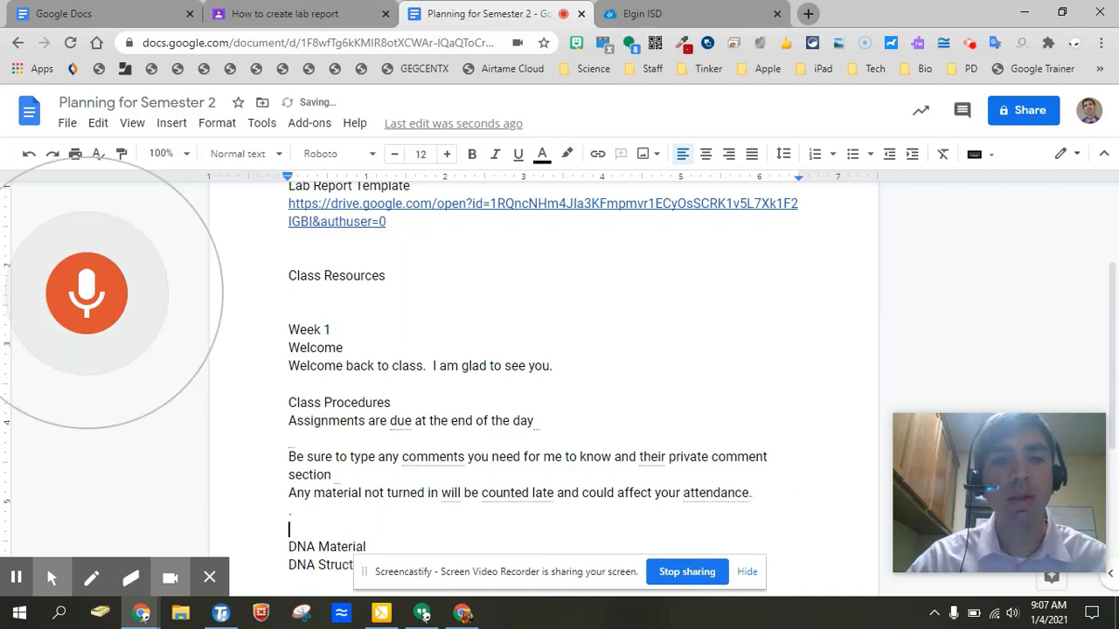
scroll(293, 402, down, 4)
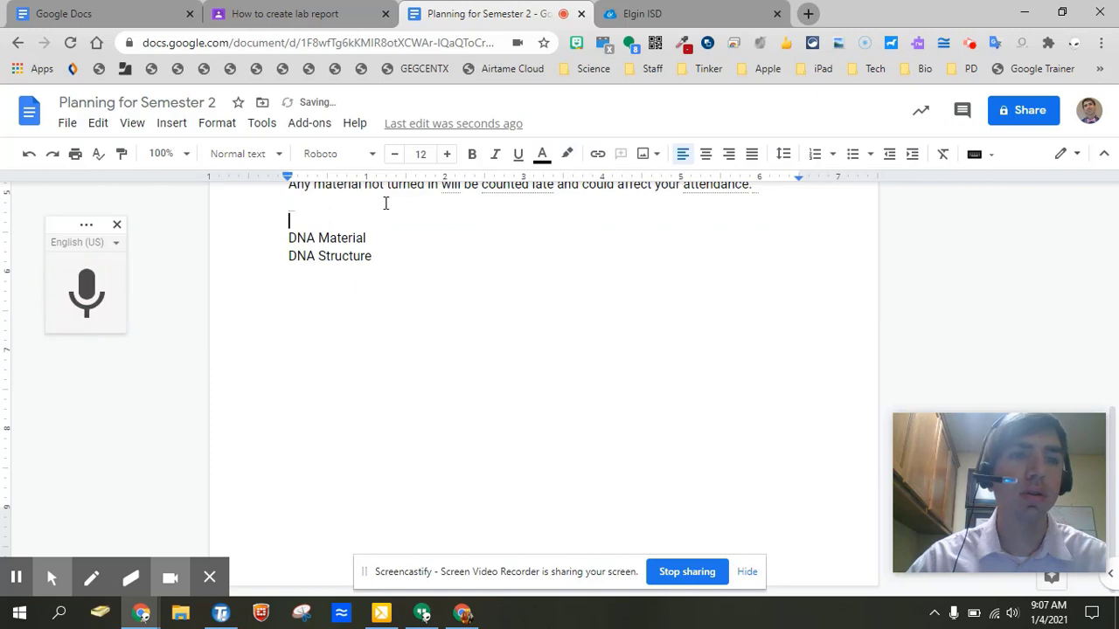
Add a line under DNA Material and remove the stray blank line under the assignments note.
click(374, 238)
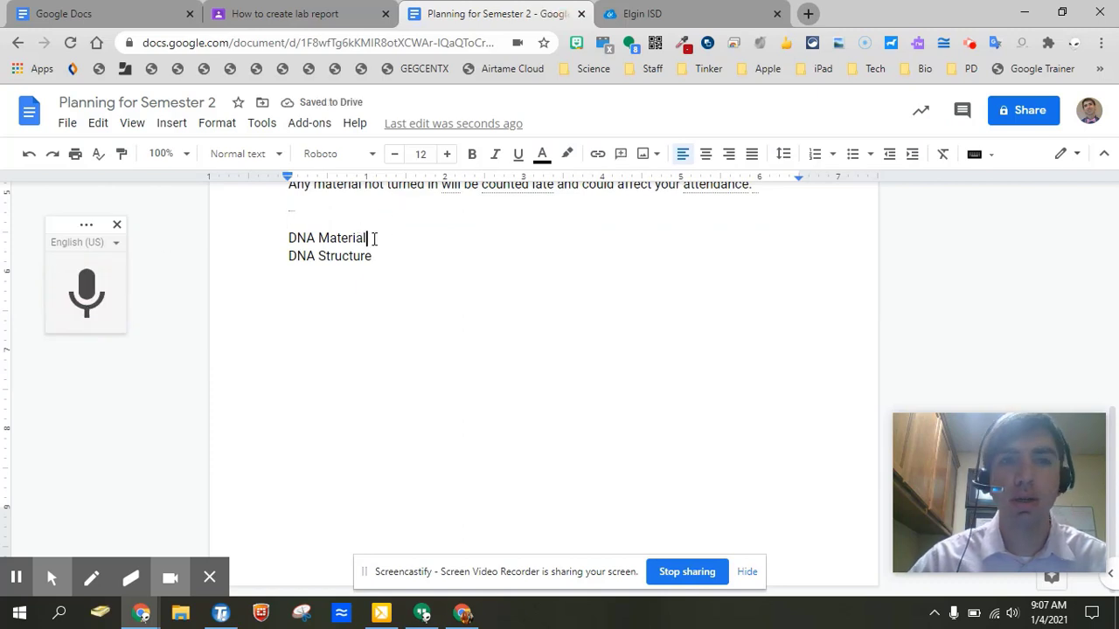
key(Return)
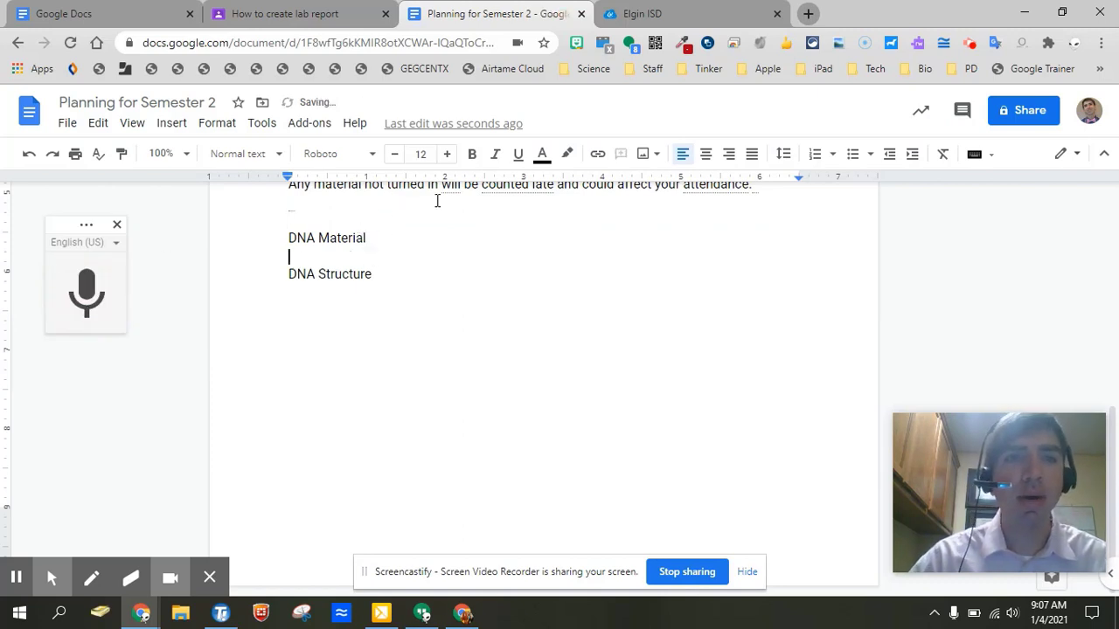
scroll(437, 201, up, 3)
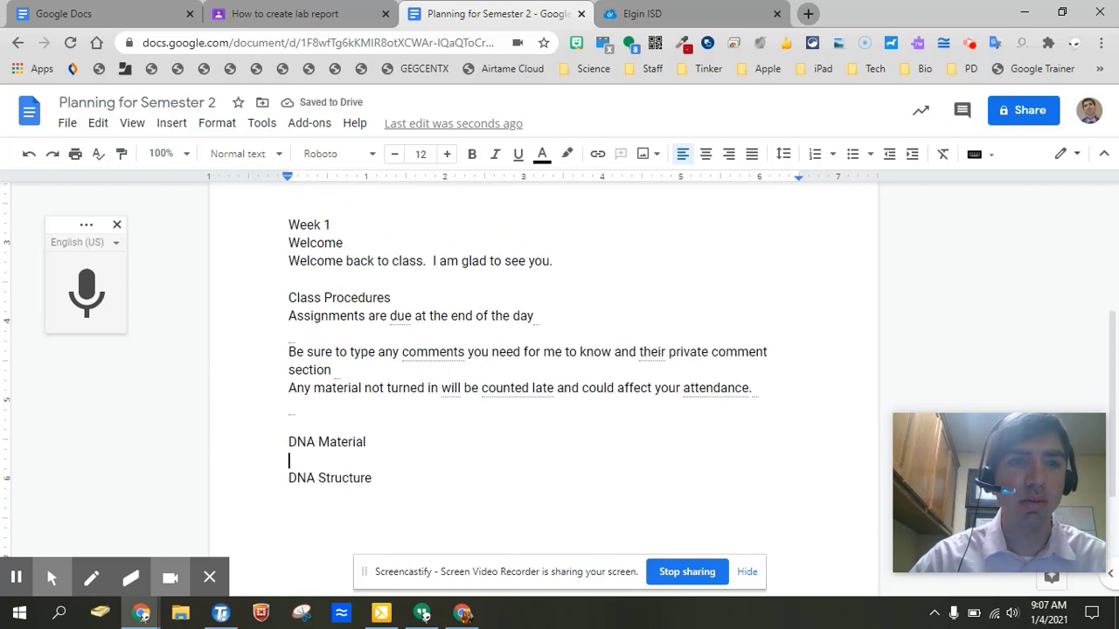
click(314, 329)
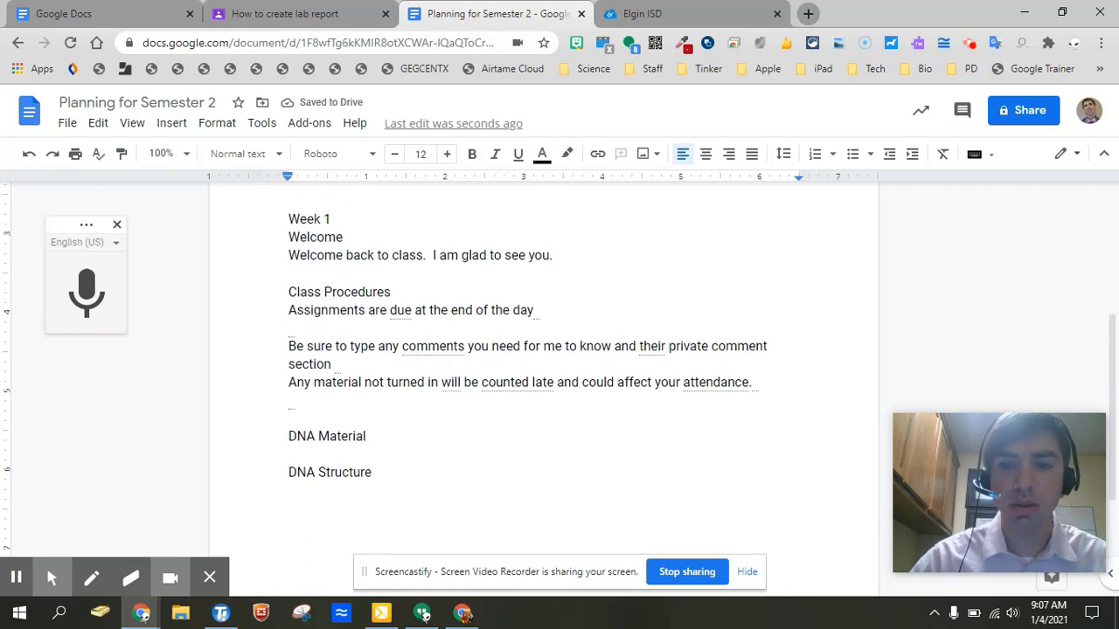
key(BackSpace)
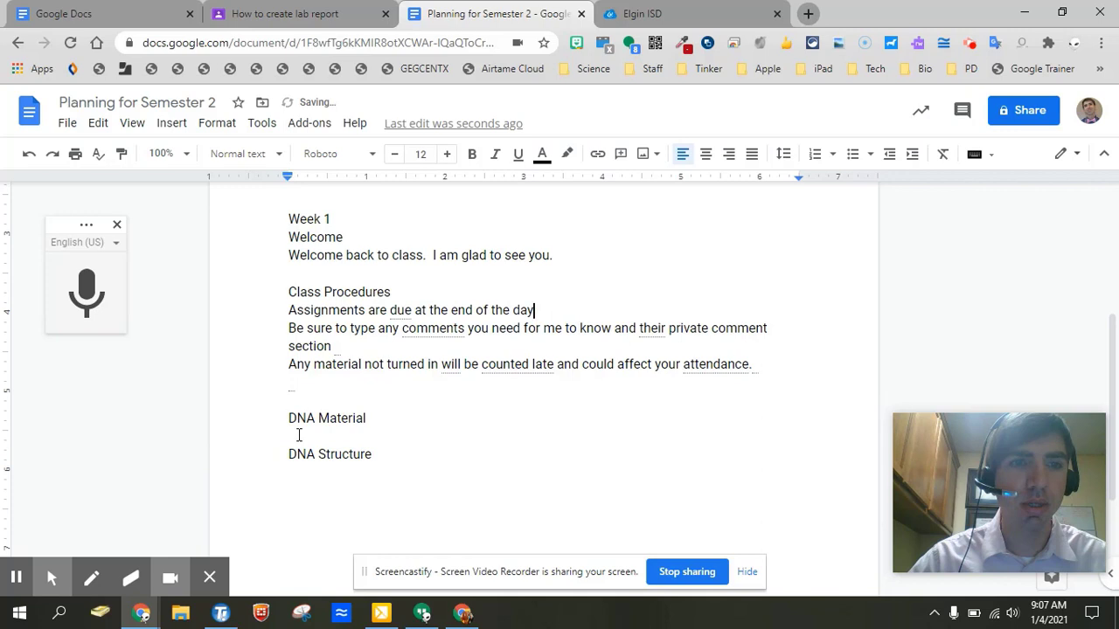
Dictate the DNA Material note about four nucleic acids, the WebQuest and Tuesday's quiz.
click(298, 434)
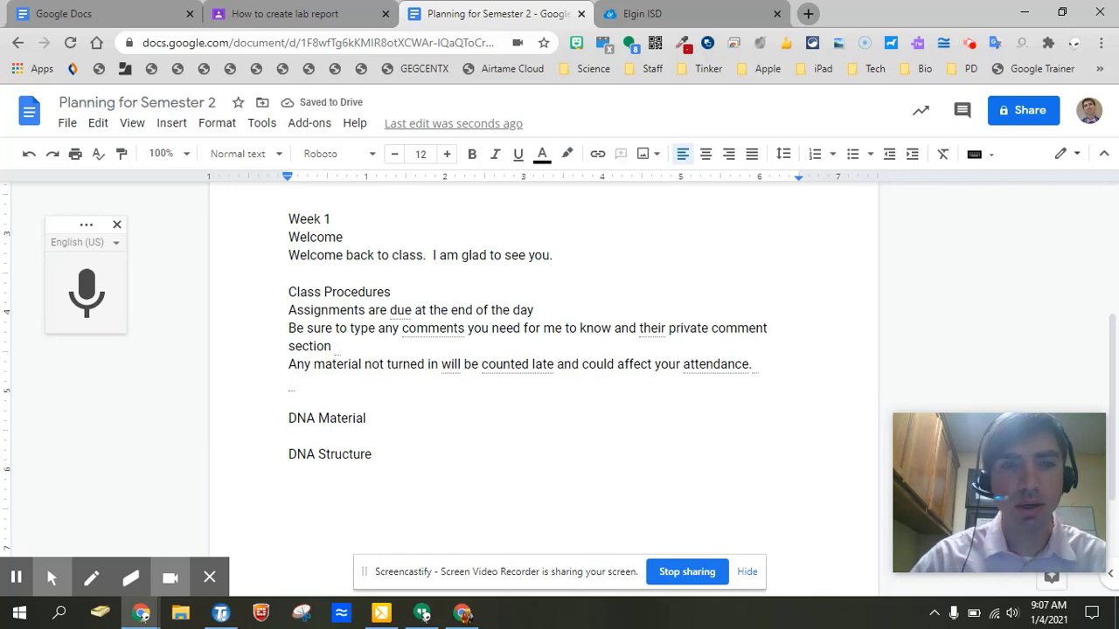
key(Return)
key(Return)
click(289, 437)
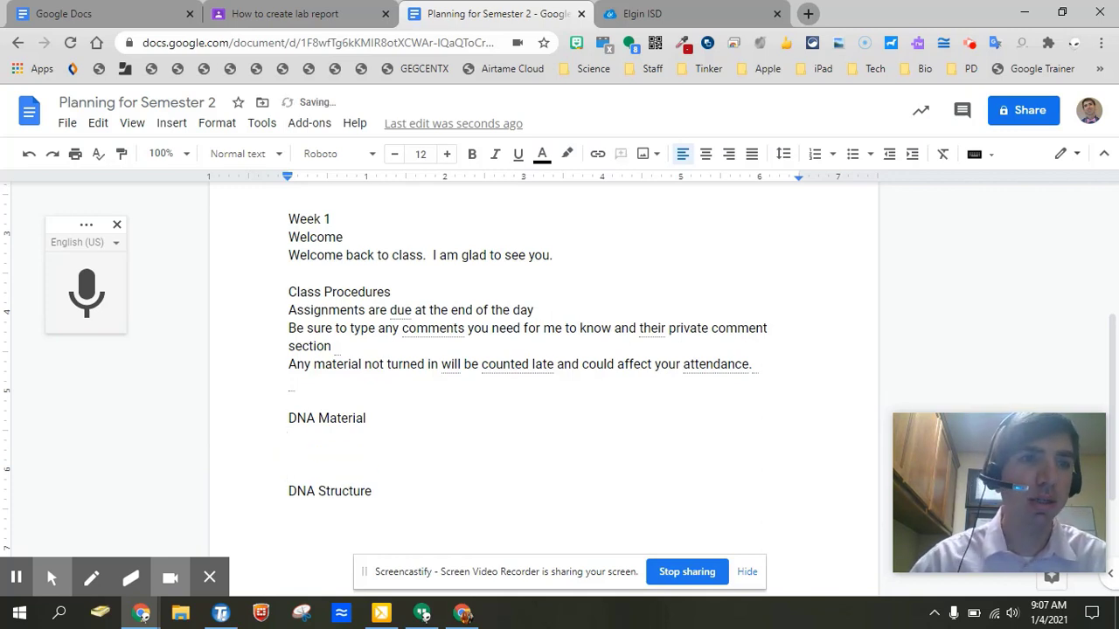
click(88, 320)
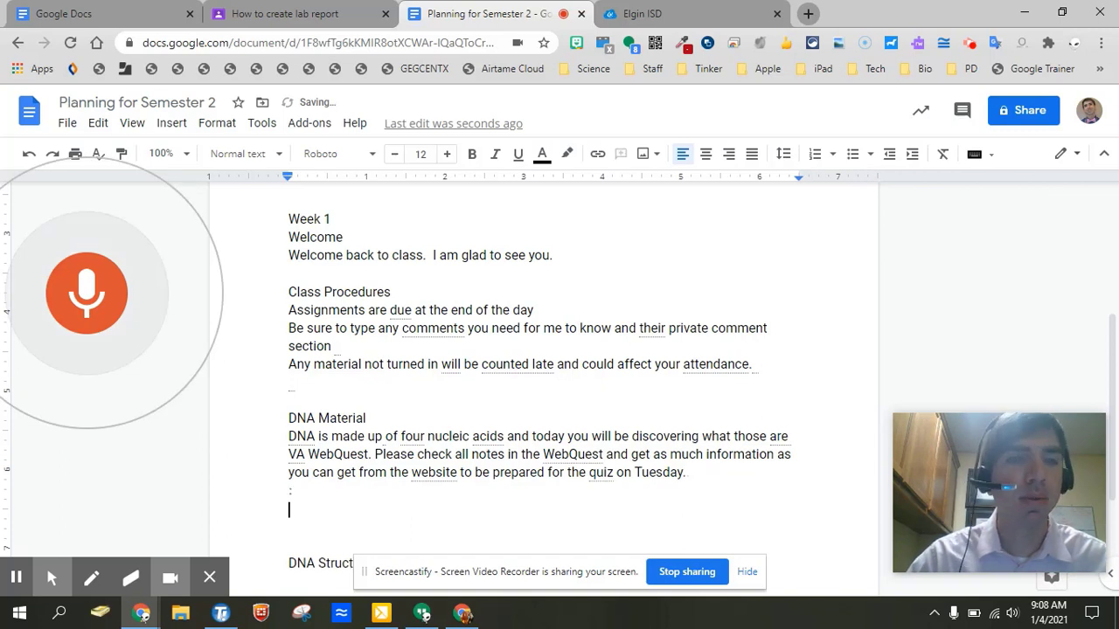
click(87, 293)
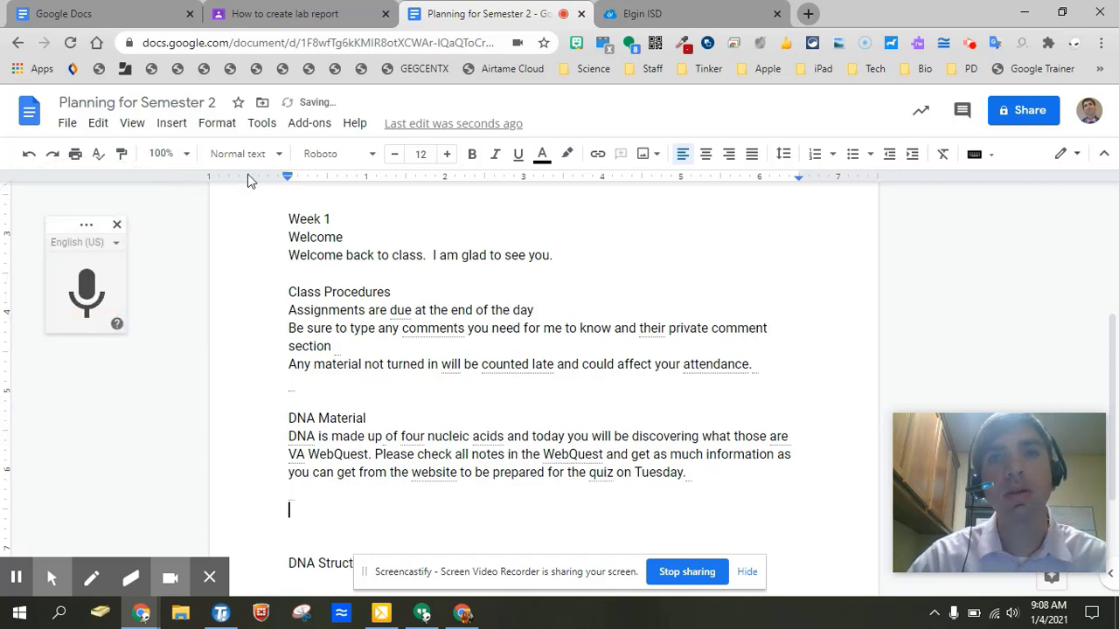
Search 'utah genetics dna material' and copy the Basic Genetics - Teach Genetics result's link address.
click(669, 17)
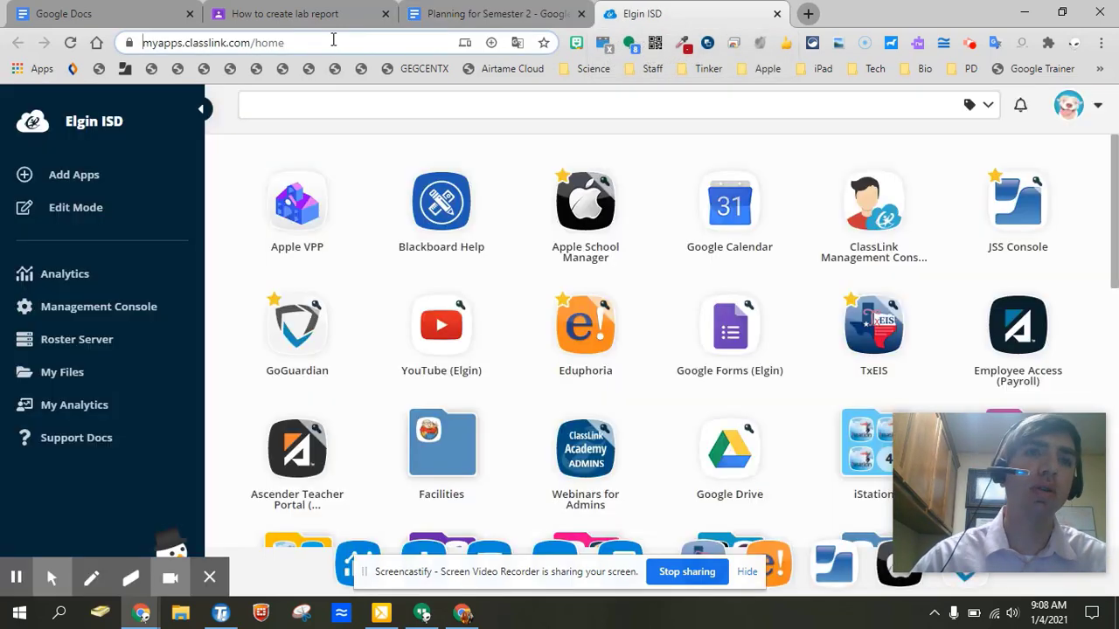
click(333, 39)
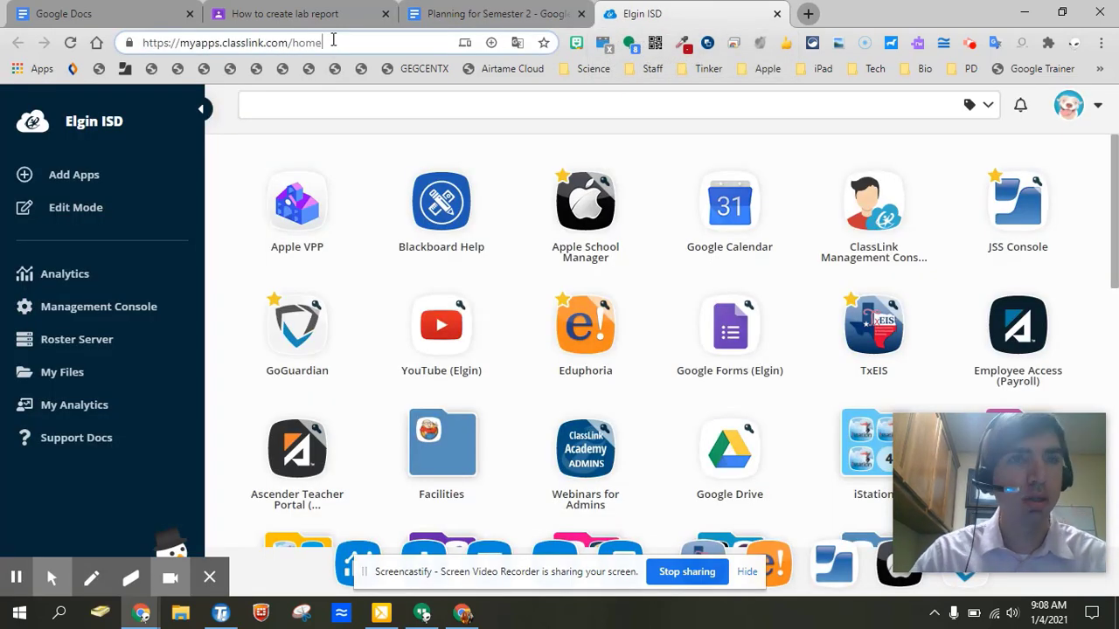
click(333, 39)
text(utah gent)
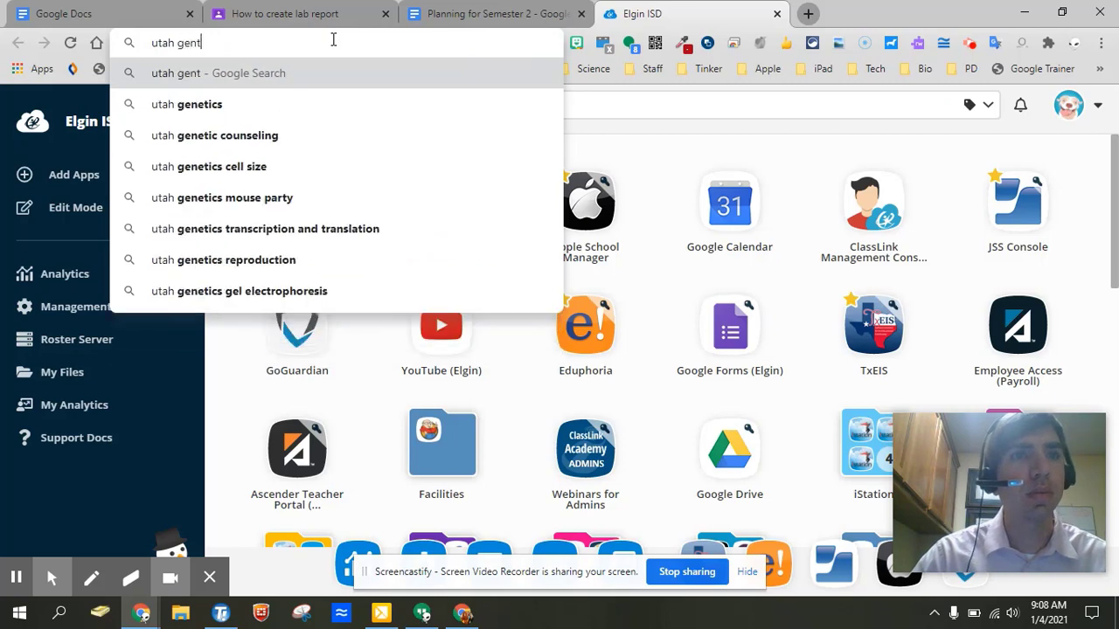
key(BackSpace)
text(etics dna)
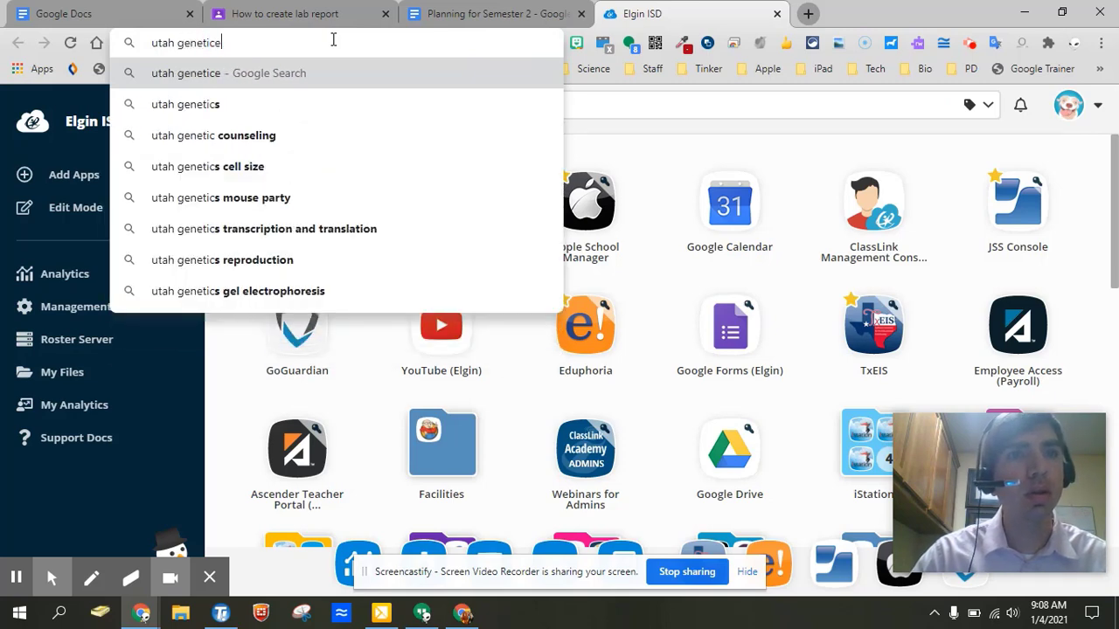
text( material)
key(Return)
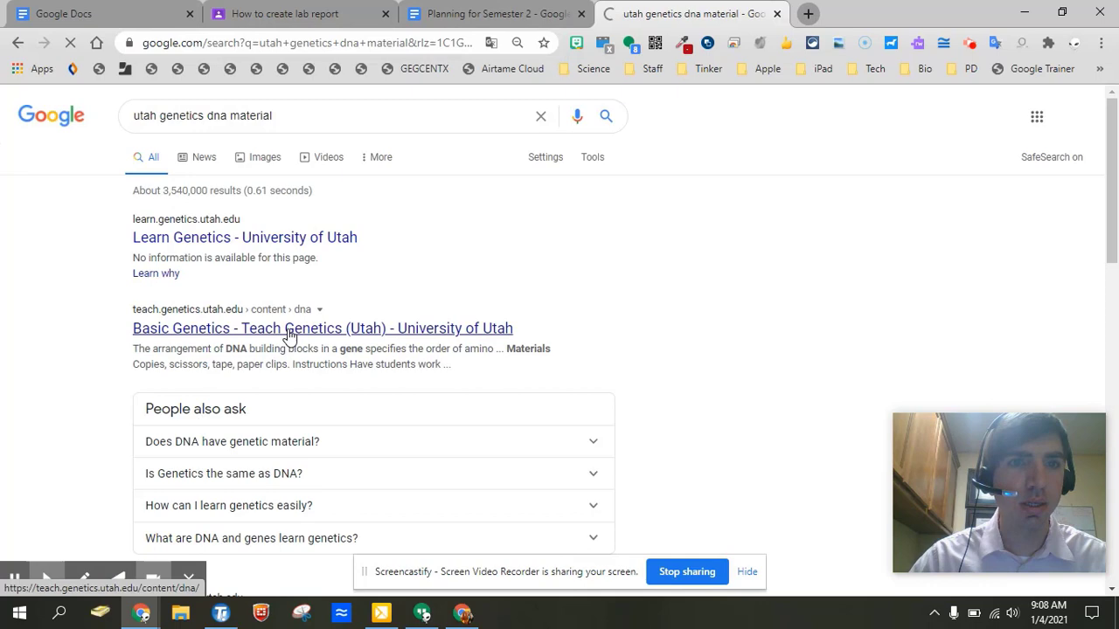
right_click(289, 336)
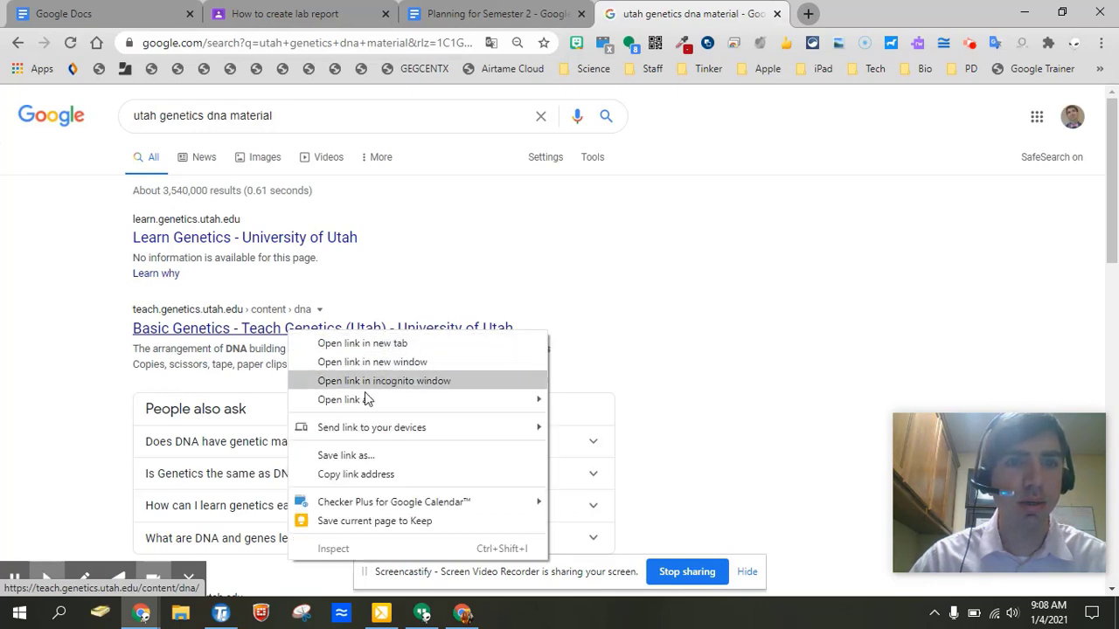
click(348, 475)
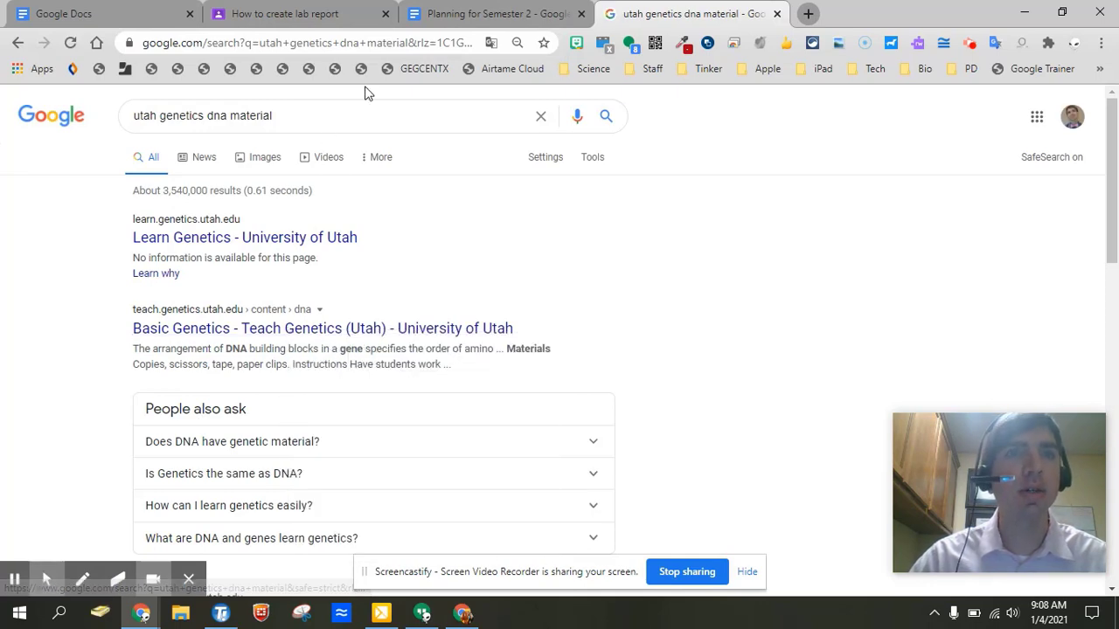
Paste the Teach Genetics DNA link into the planning doc, then add a 'Google Doc - UTAH Genetics Web Quest' line.
click(516, 13)
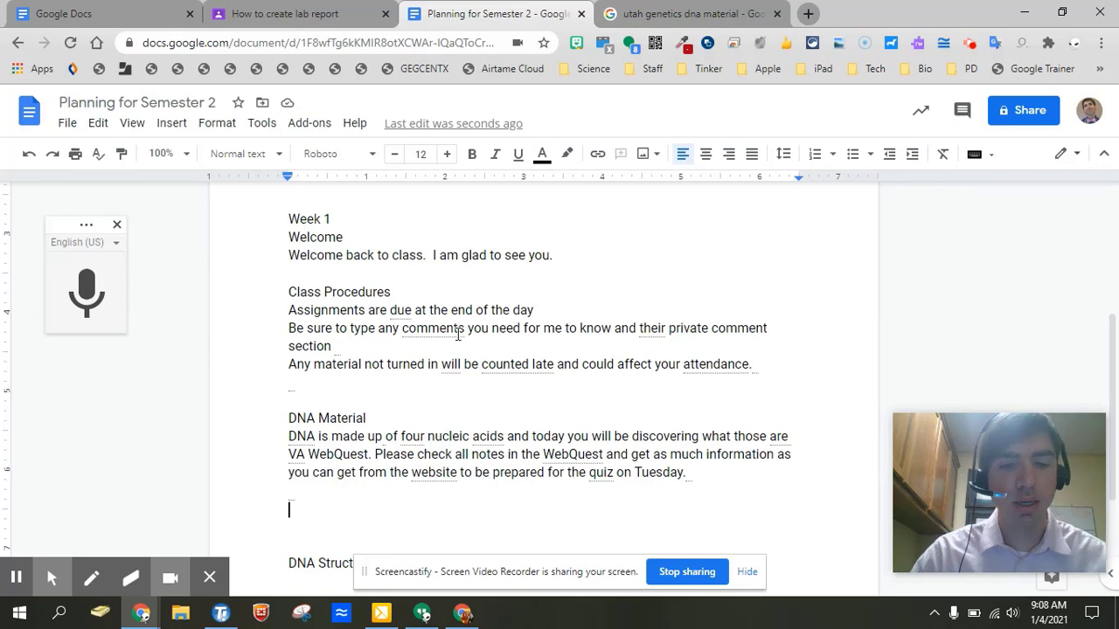
key(ctrl+v)
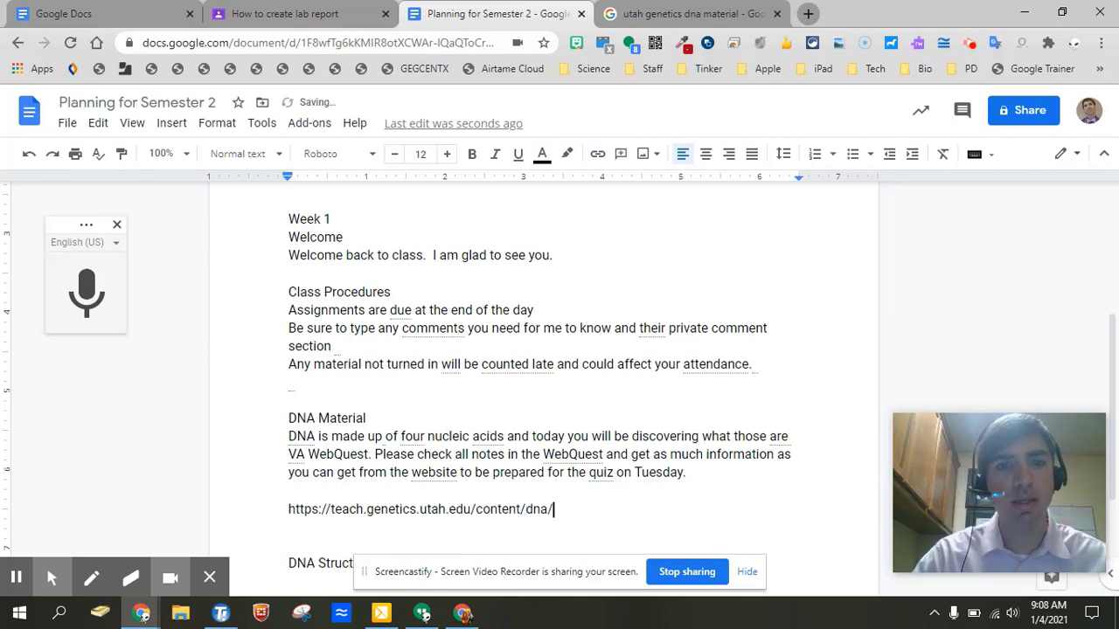
key(Return)
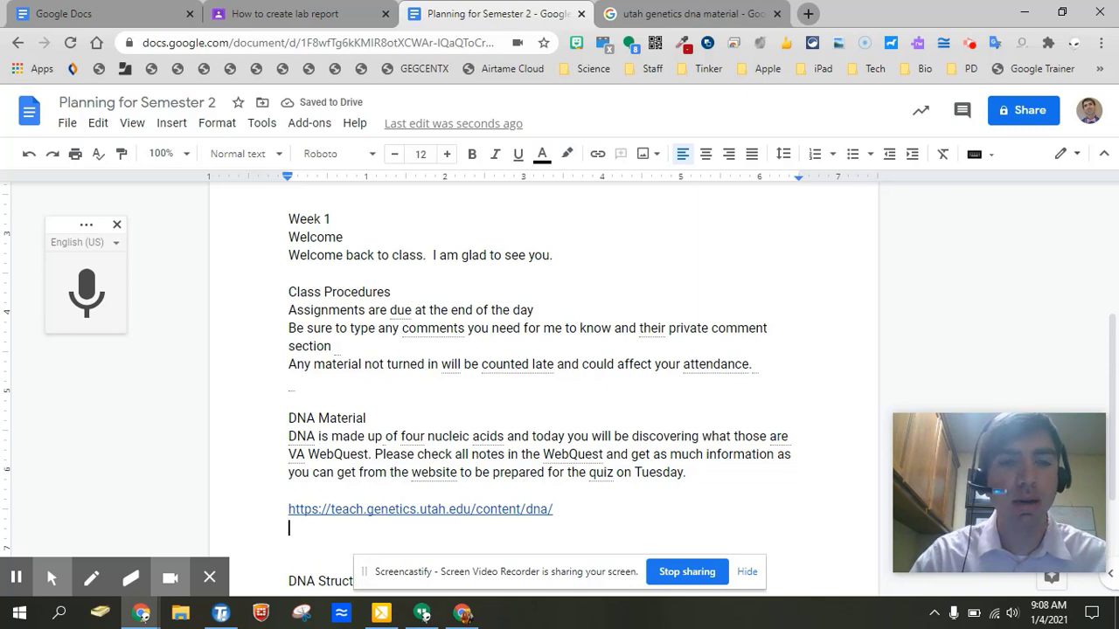
text(Google G)
key(BackSpace)
text(Doc)
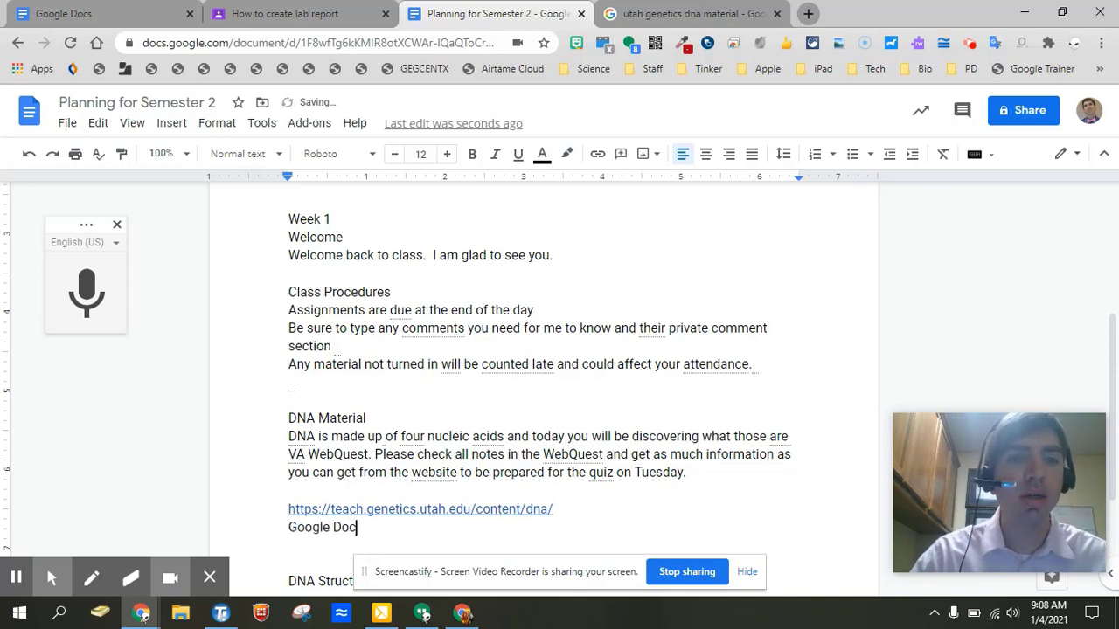
text( - UTAH Genetics)
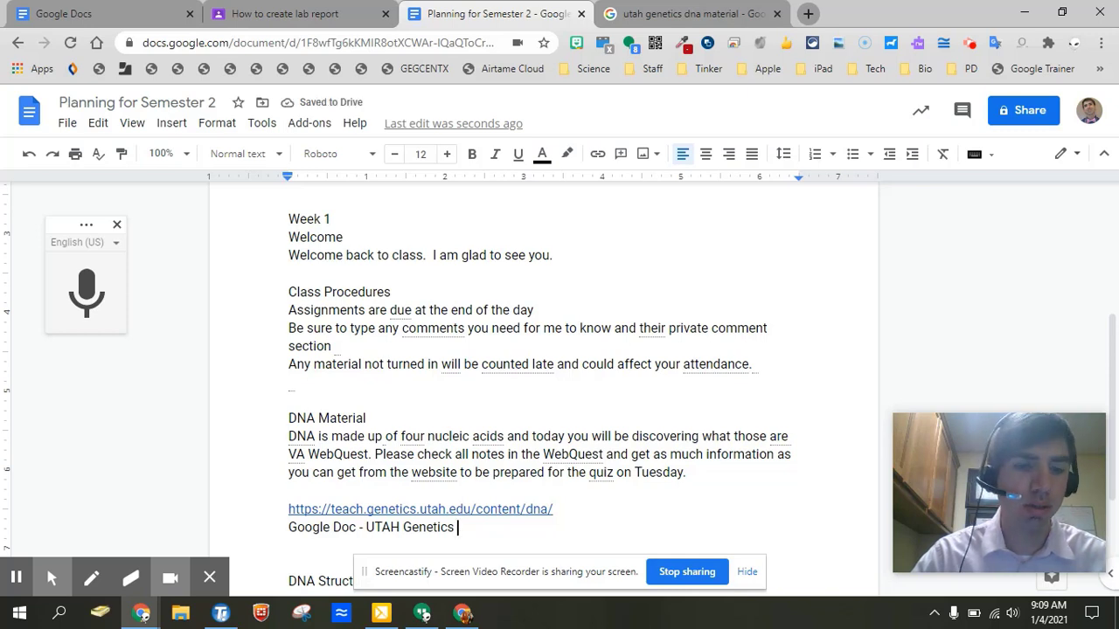
text(W)
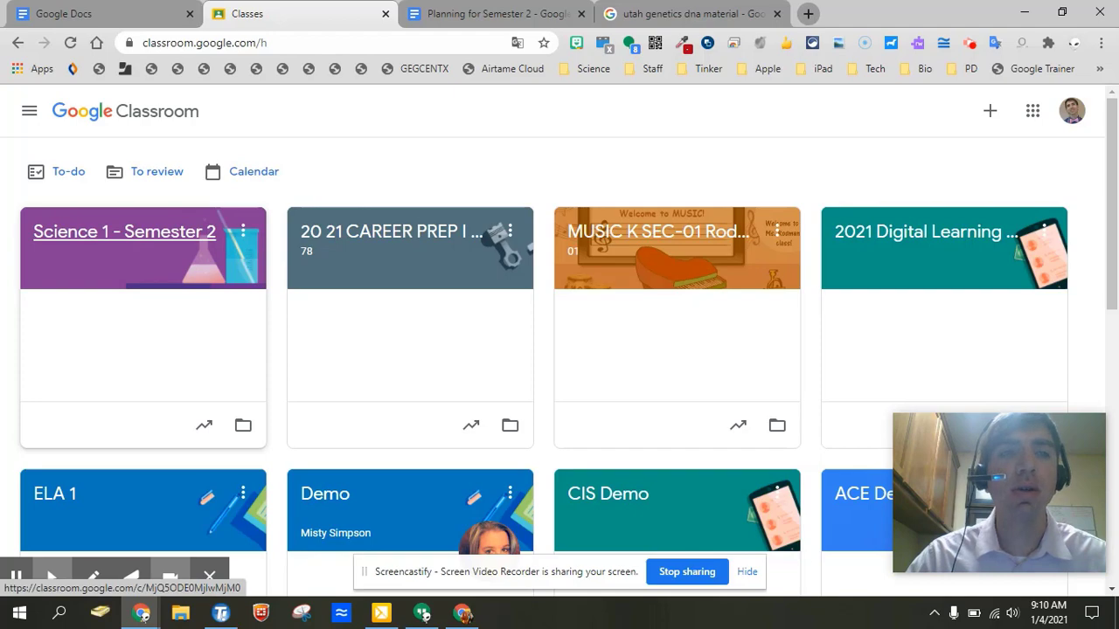
Open the Science 1 - Semester 2 class, check the planning doc, and return to its Classwork.
click(145, 225)
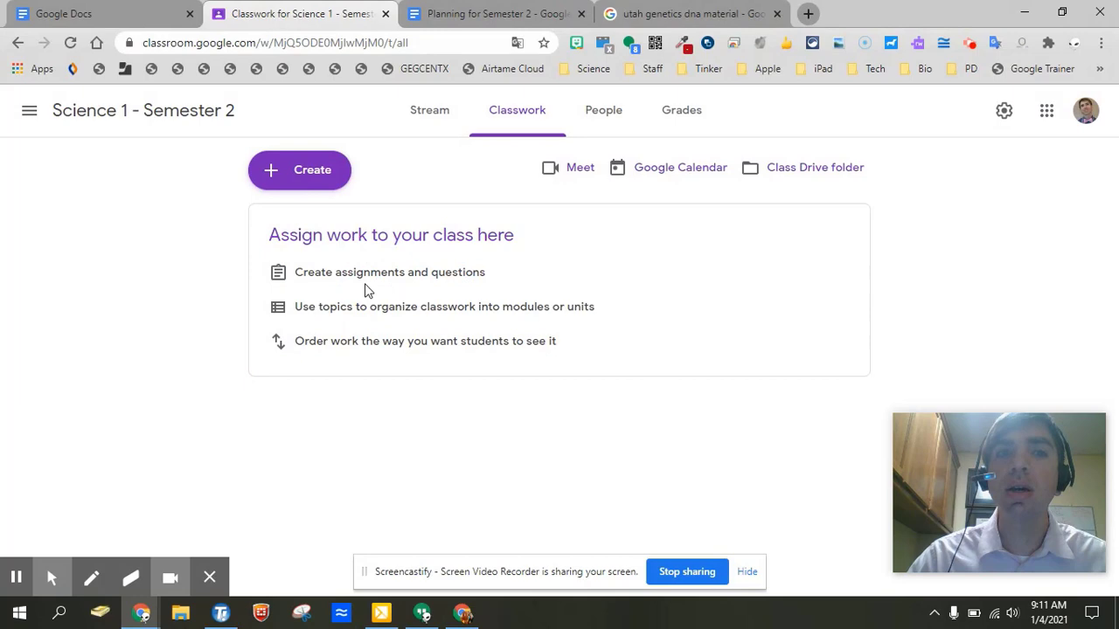
click(513, 16)
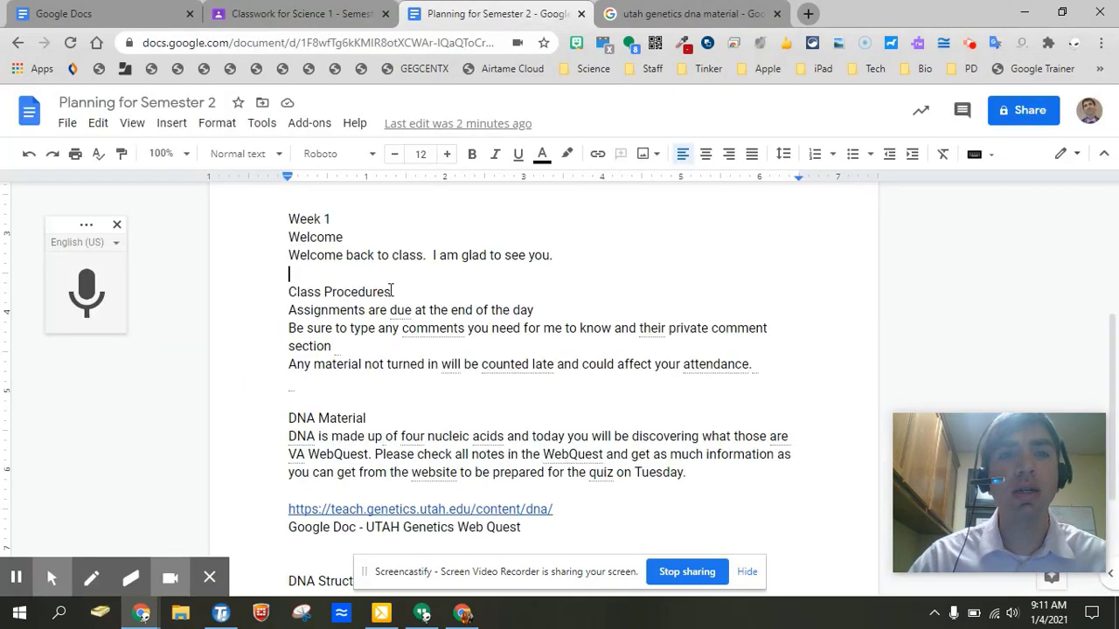
scroll(390, 291, up, 3)
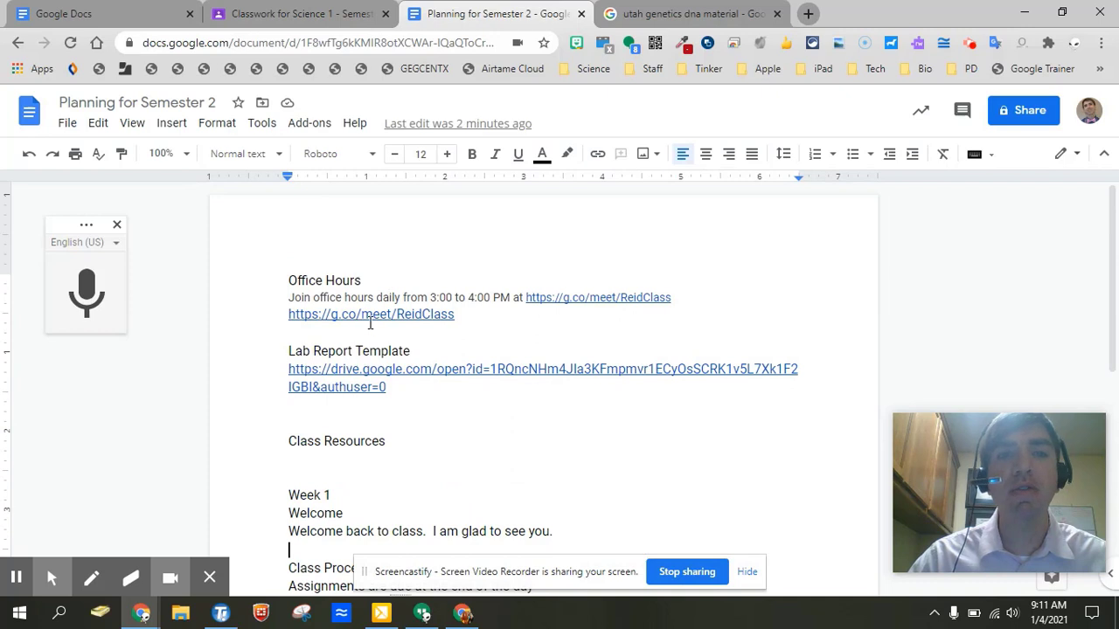
click(346, 17)
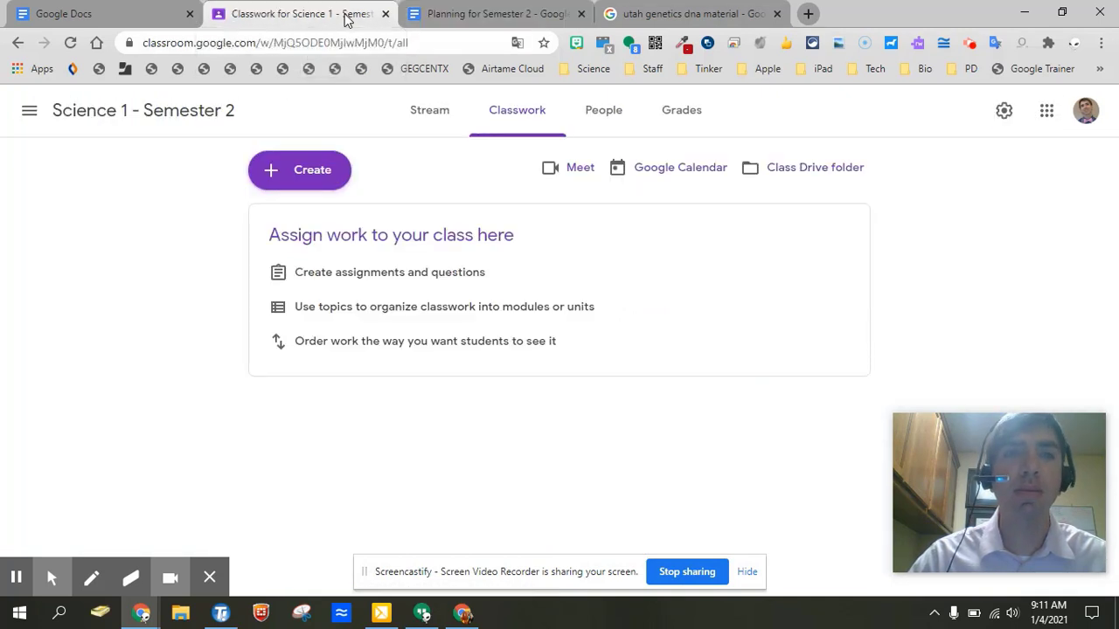
Reuse the Office Hours post from the archived Science 1 class, creating new copies of attachments.
click(295, 171)
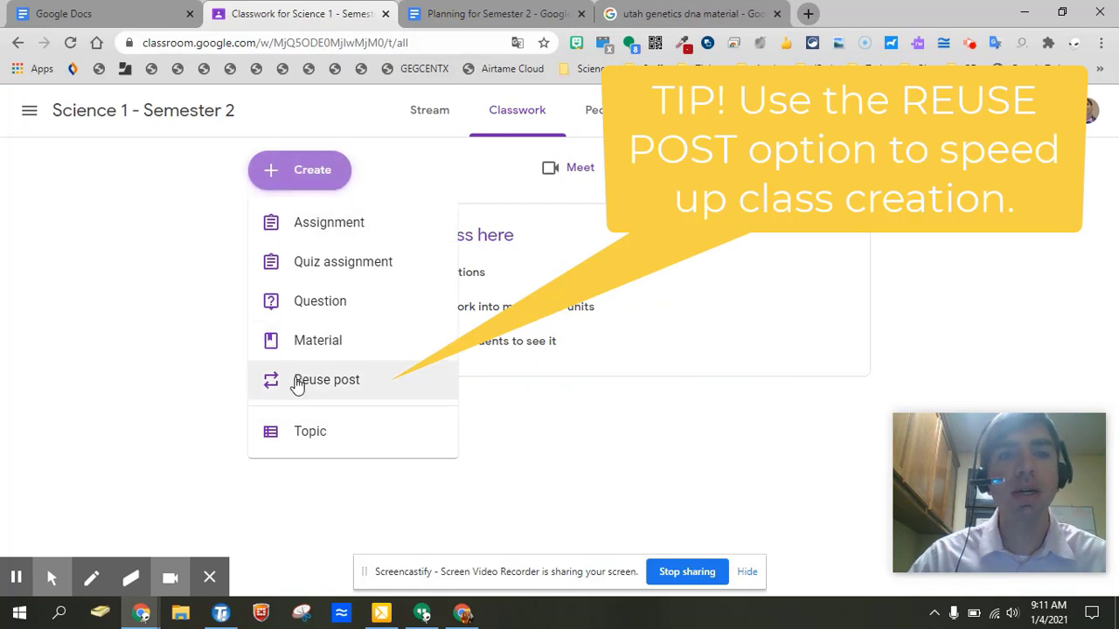
click(295, 381)
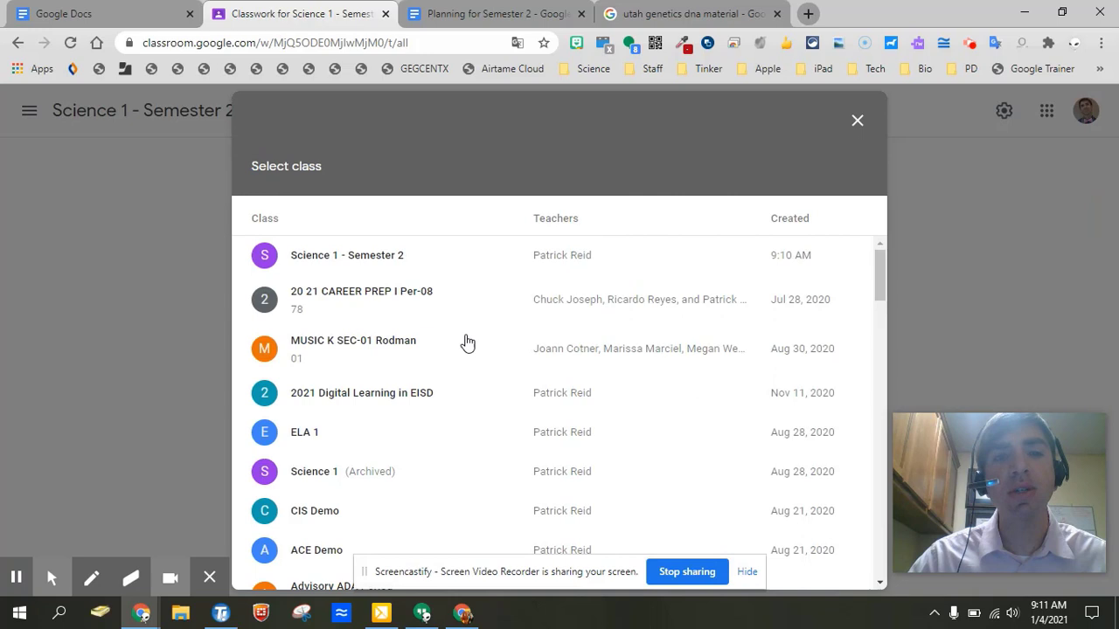
scroll(454, 385, down, 1)
scroll(352, 408, down, 1)
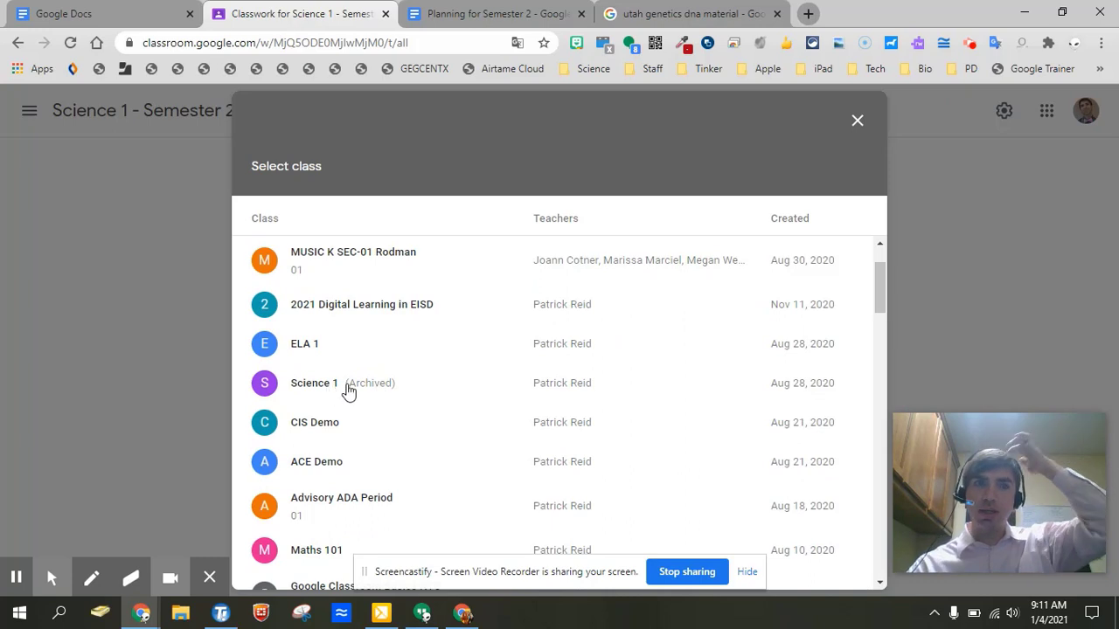
click(370, 393)
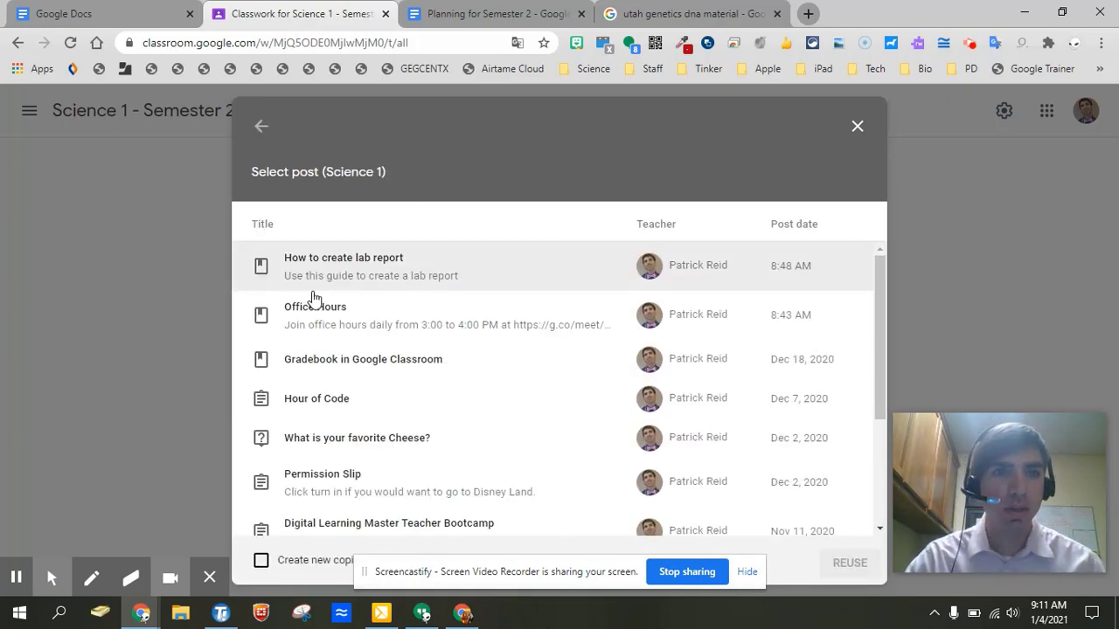
click(300, 322)
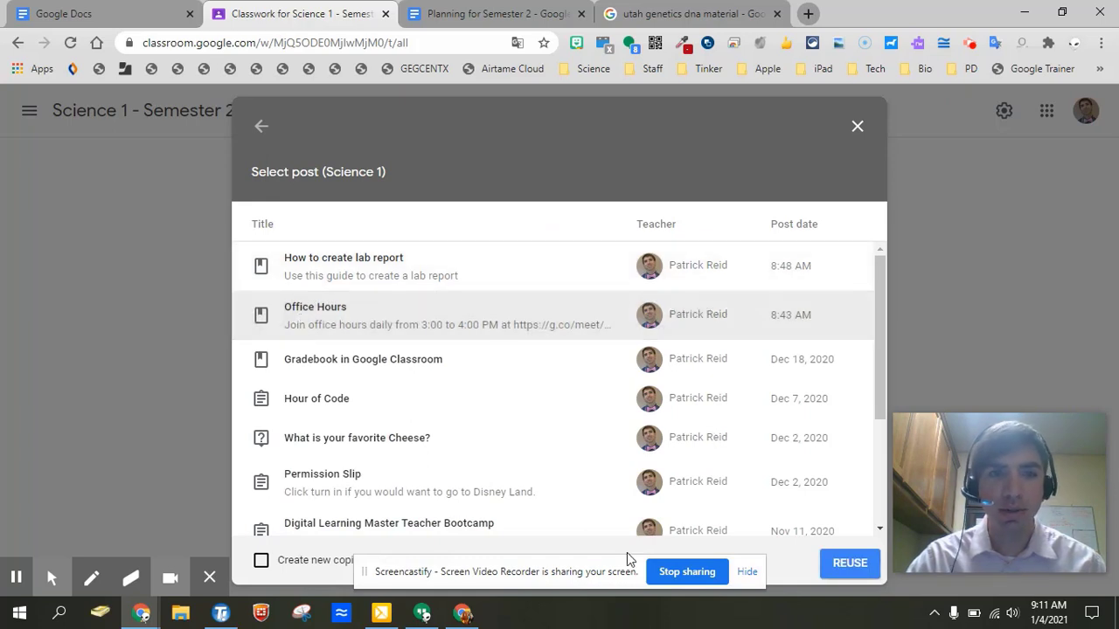
click(744, 574)
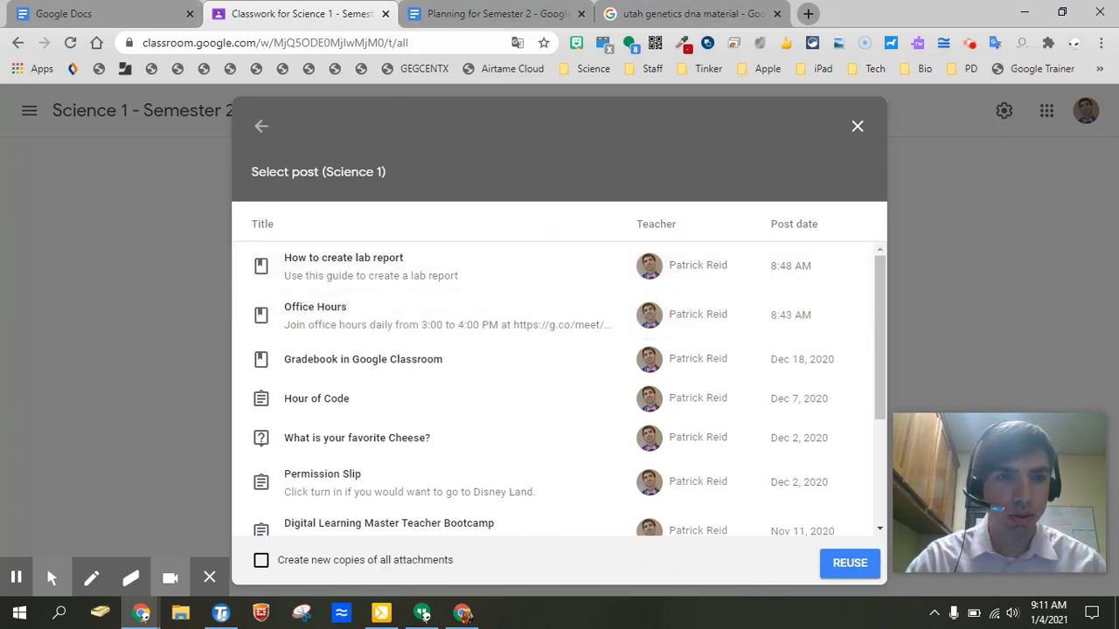
click(260, 562)
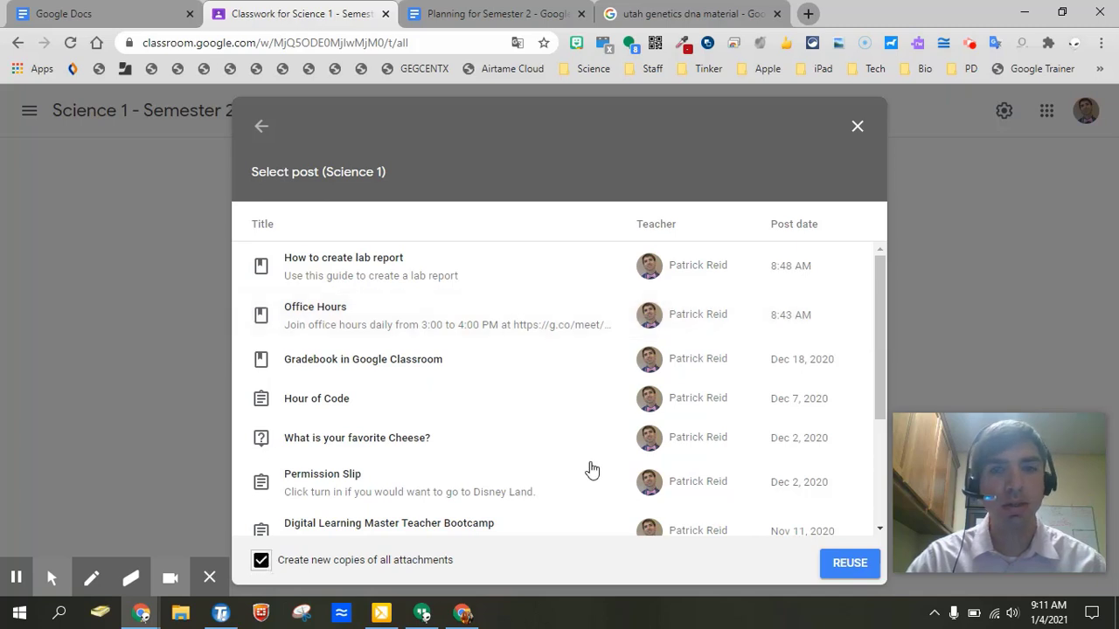
click(840, 566)
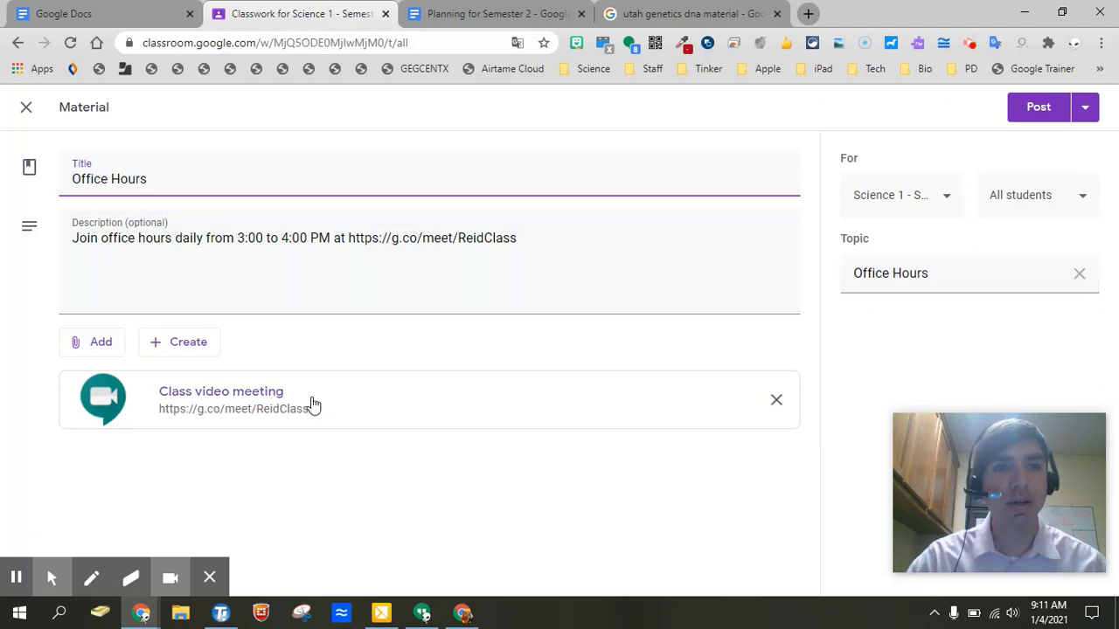
Post the Office Hours material to both Science 1 - Semester 2 and ELA 1.
click(950, 199)
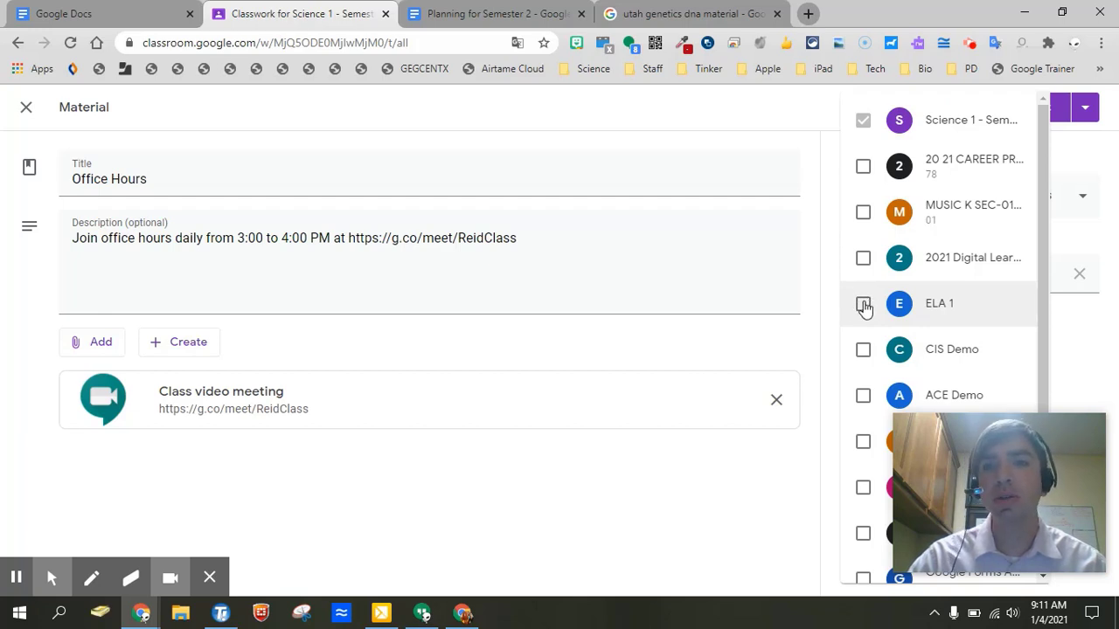
click(860, 318)
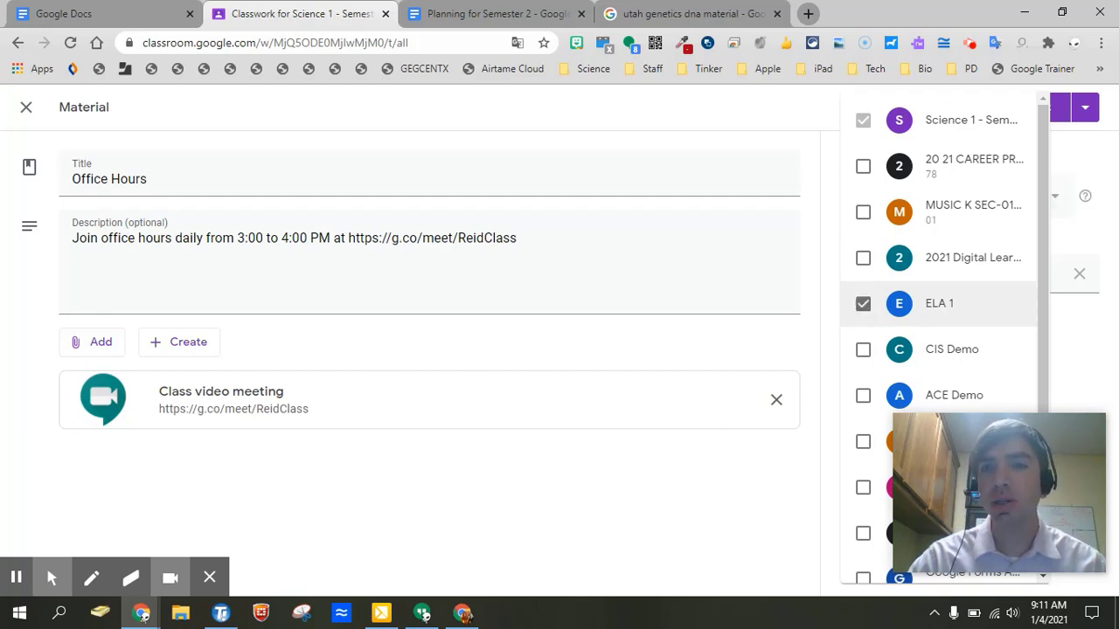
click(739, 150)
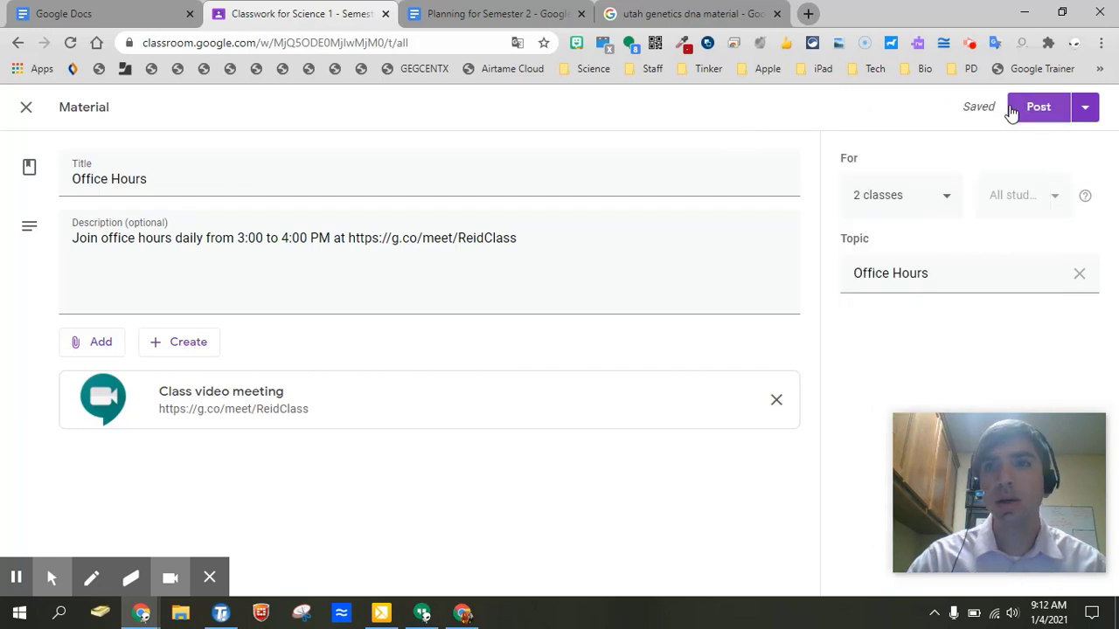
click(1038, 109)
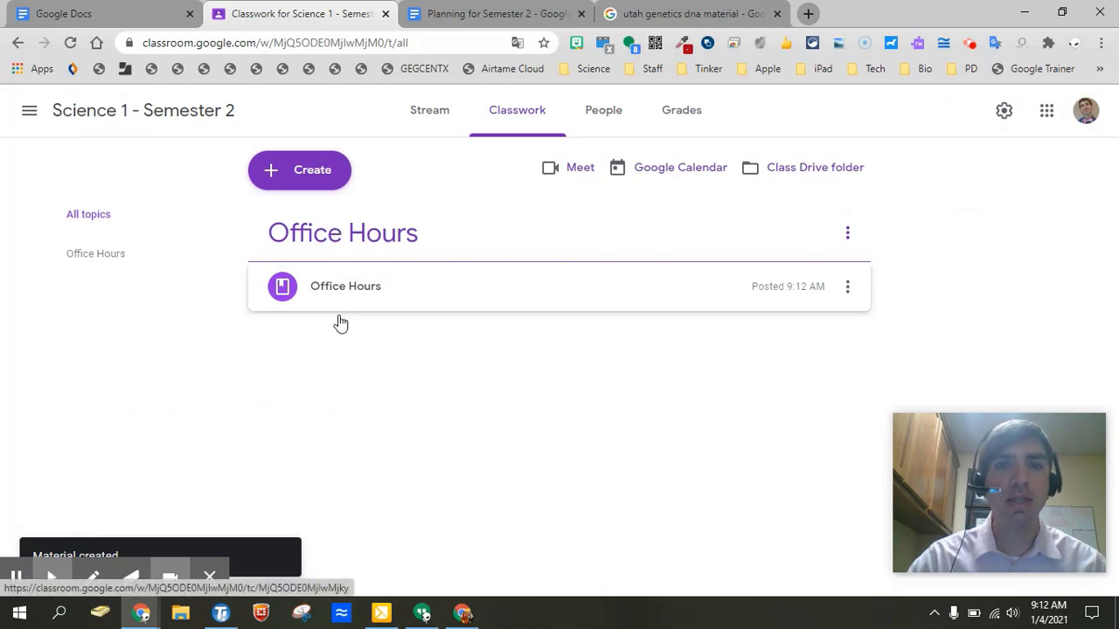
Reuse the 'How to create lab report' post from the Science 1 class.
click(319, 179)
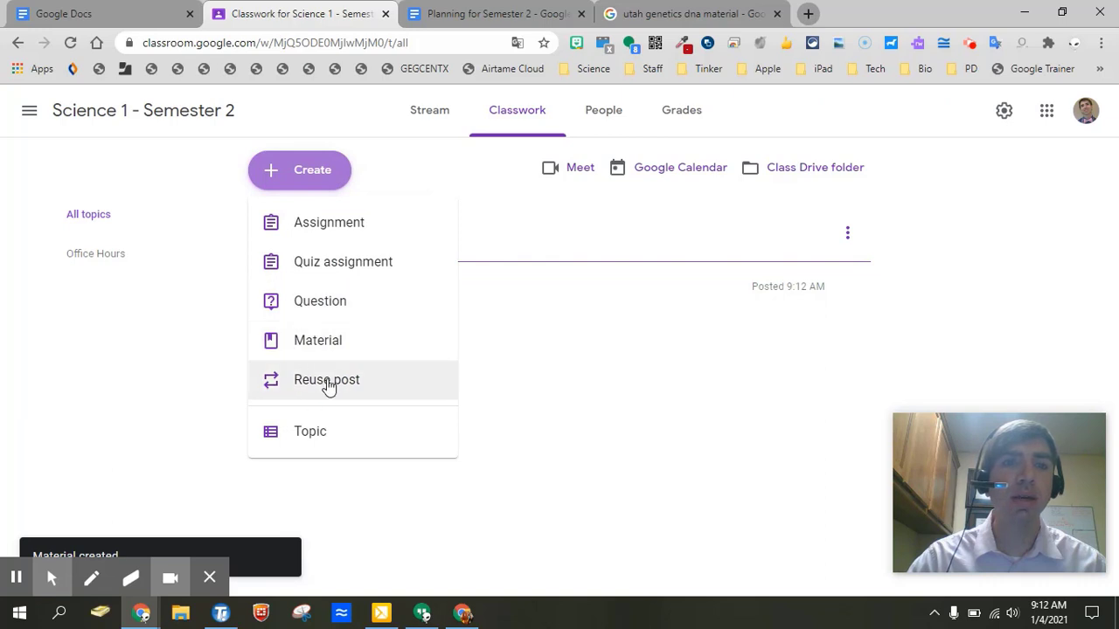
click(328, 387)
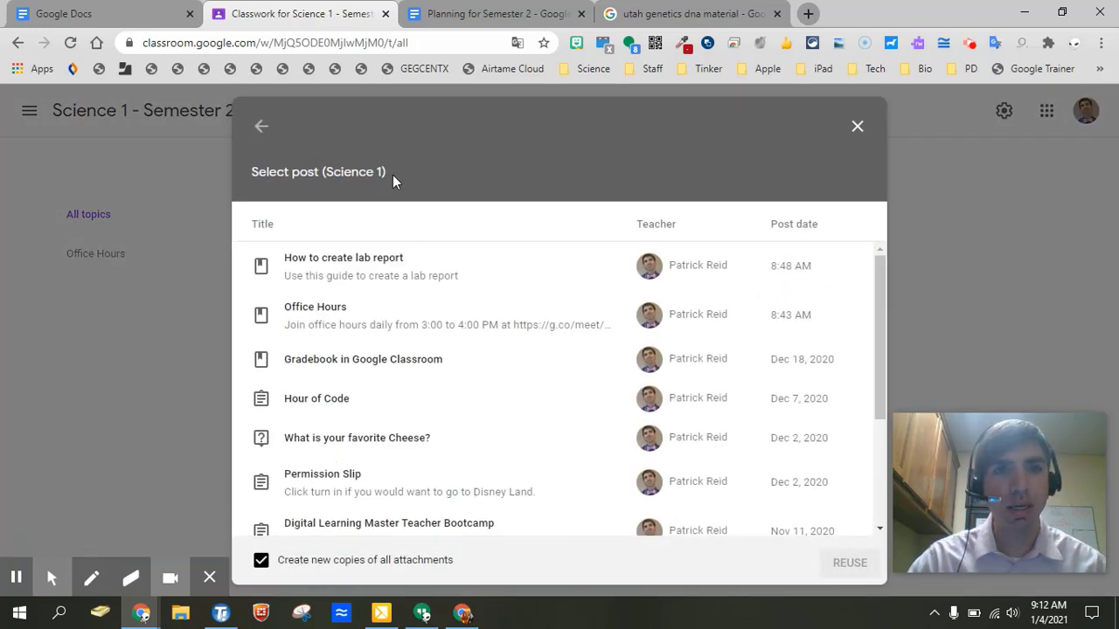
drag(390, 173, 324, 171)
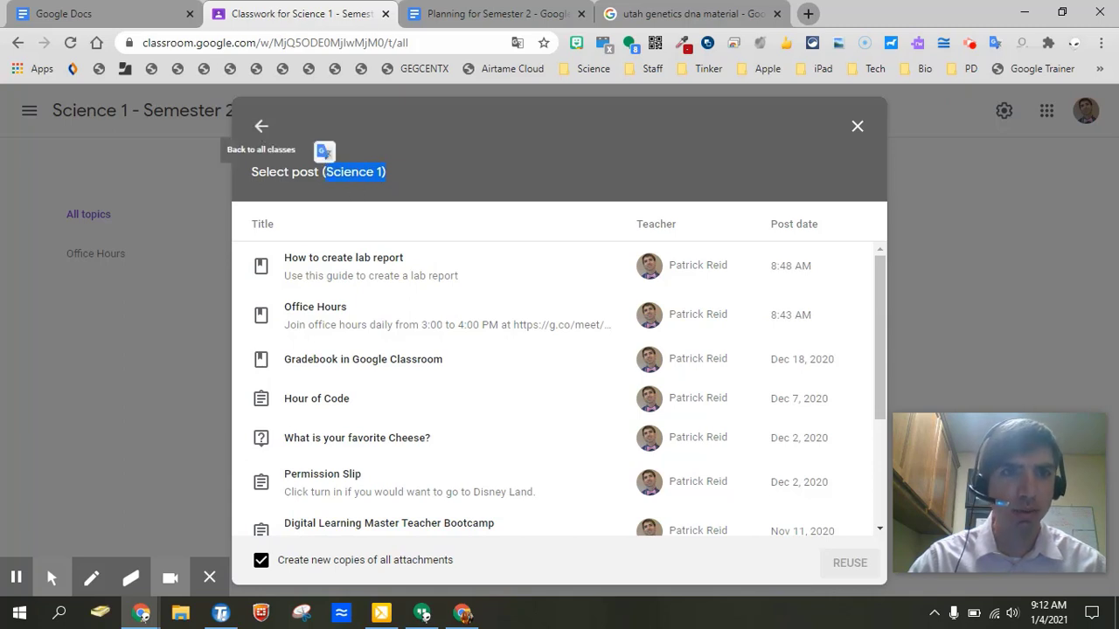
click(391, 279)
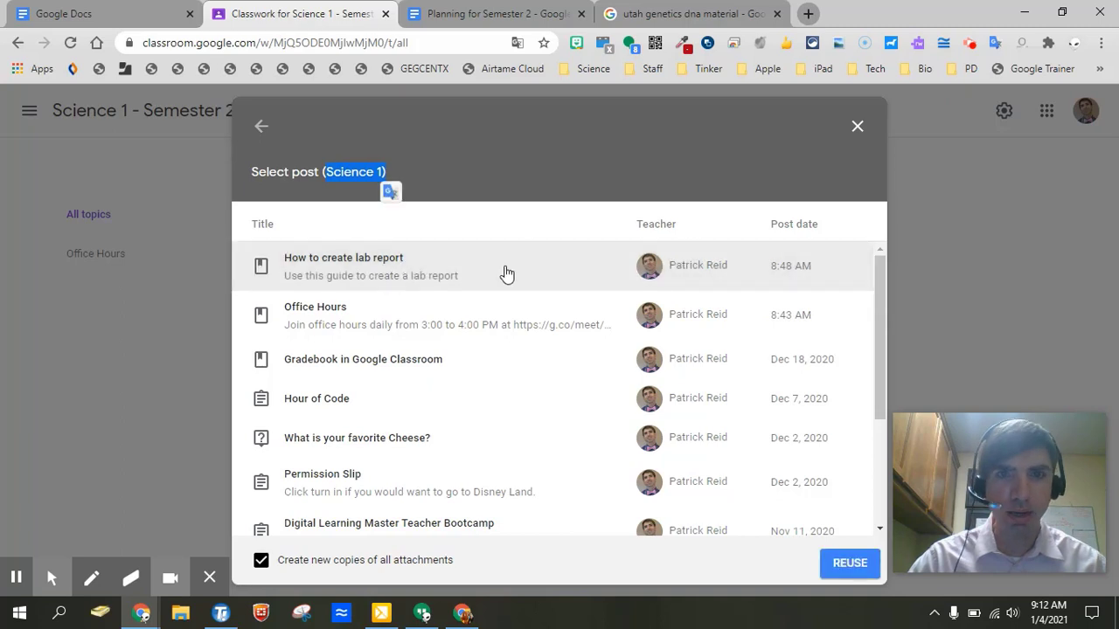
click(839, 575)
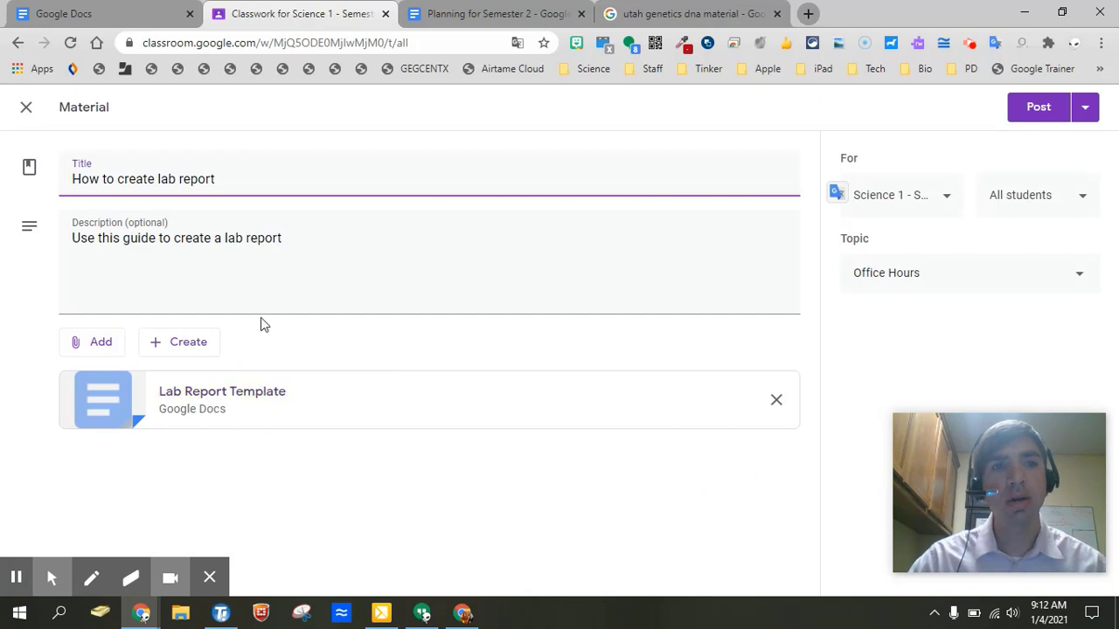
Post the lab report material to both Science 1 - Semester 2 and ELA 1.
click(944, 199)
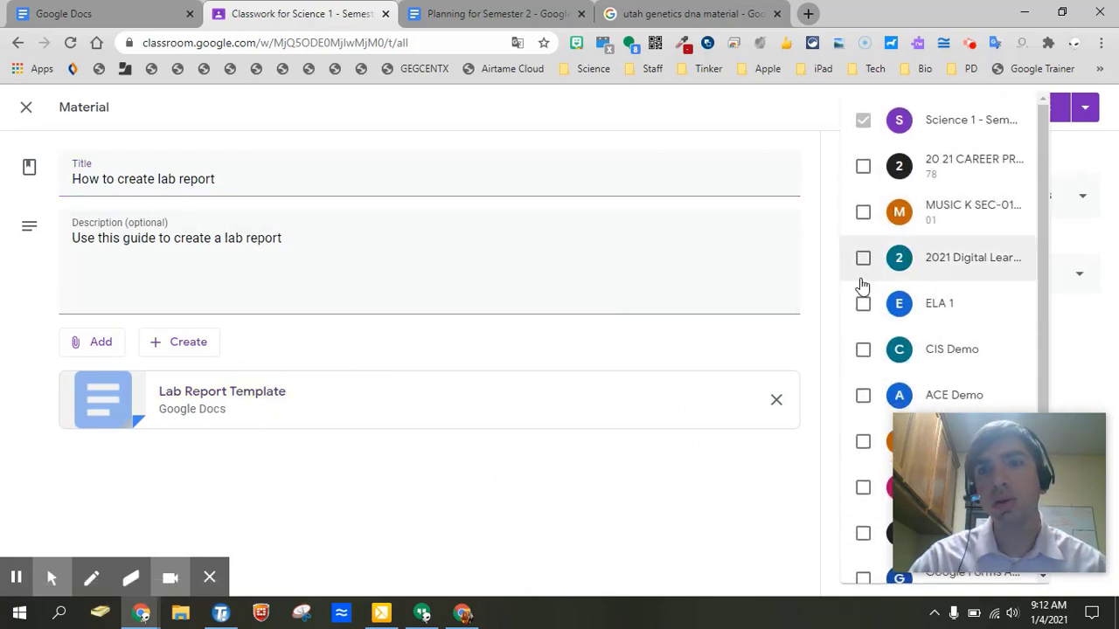
click(862, 303)
click(743, 93)
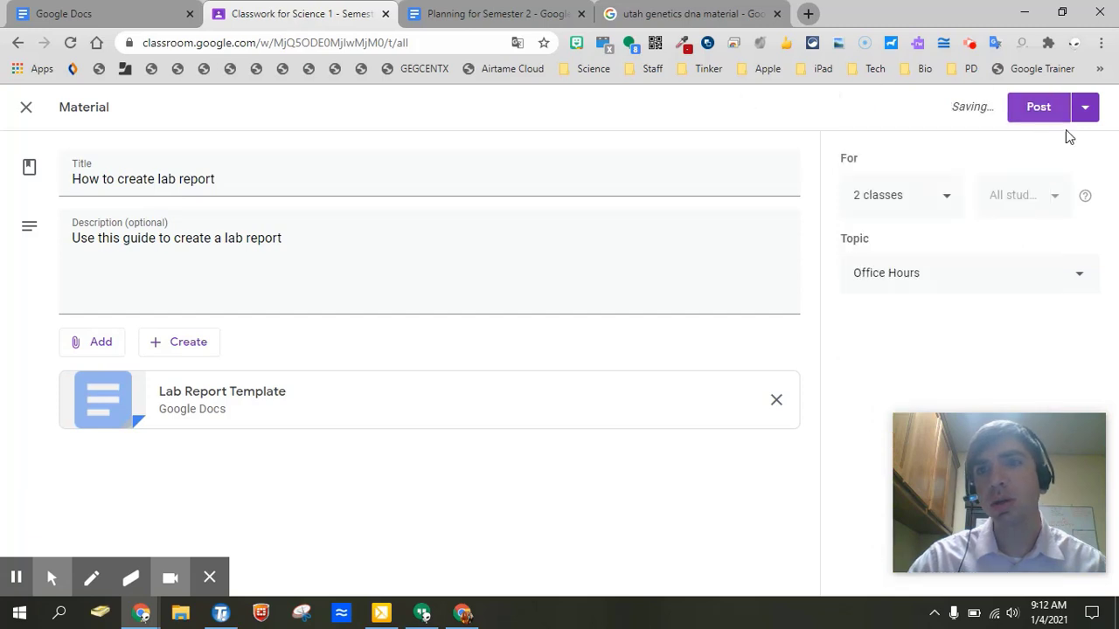
click(1032, 120)
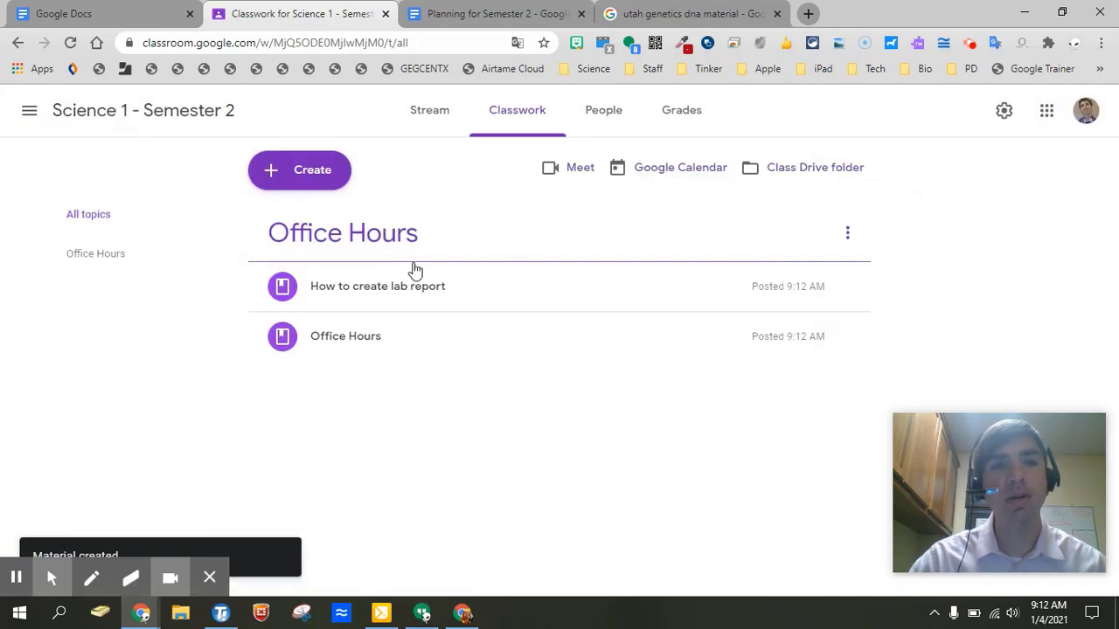
Move the lab report below Office Hours, then create a '💪 Academic Success' topic placed beneath Office Hours.
drag(407, 289, 393, 316)
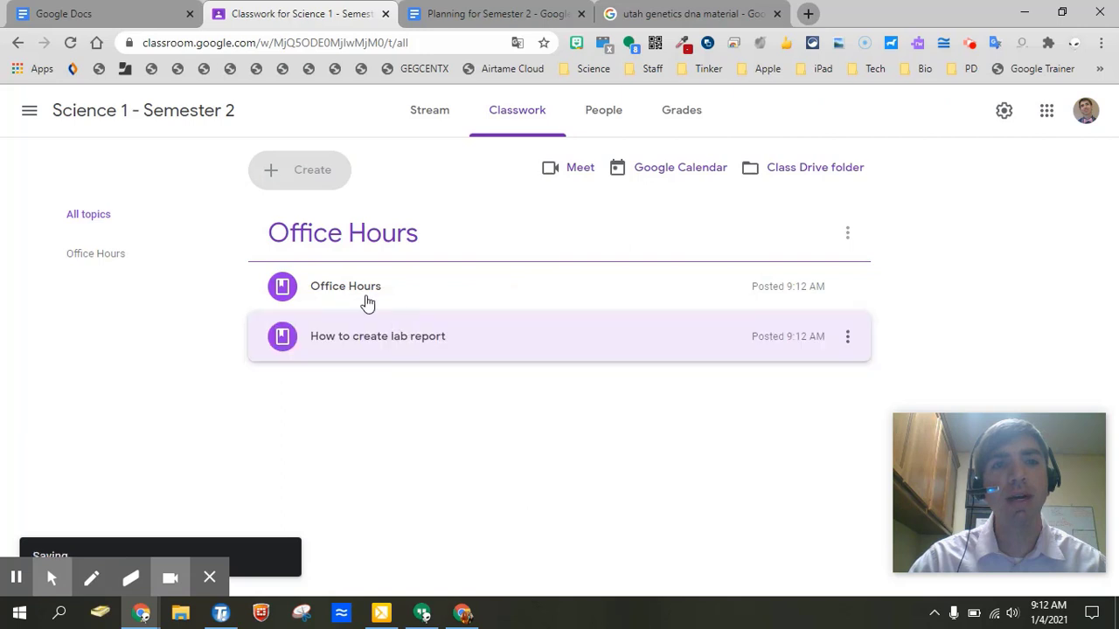
click(324, 175)
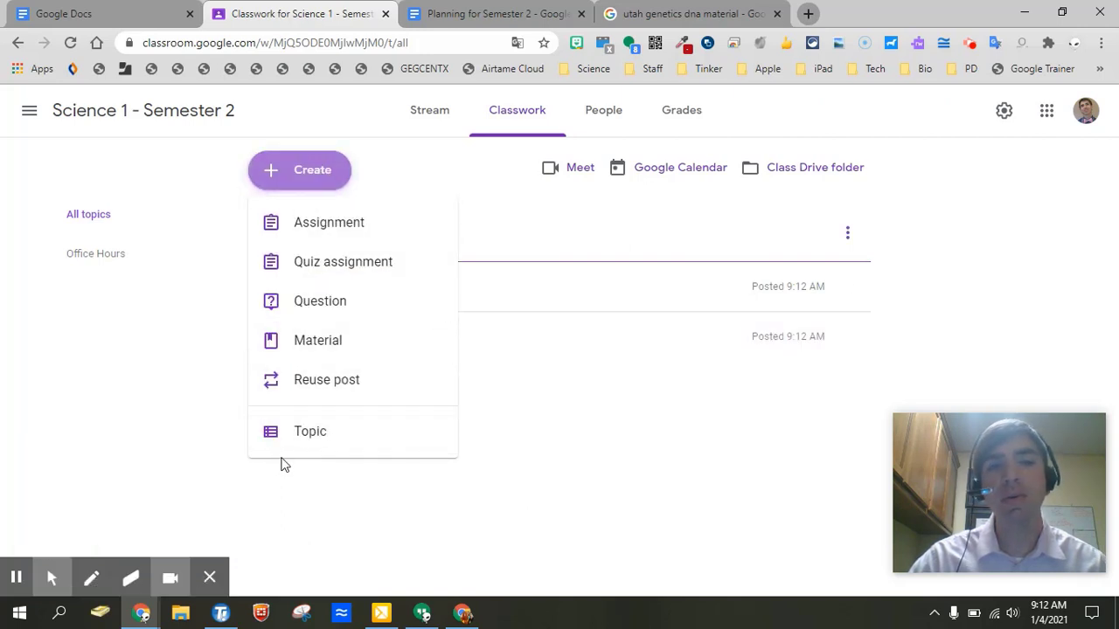
click(338, 439)
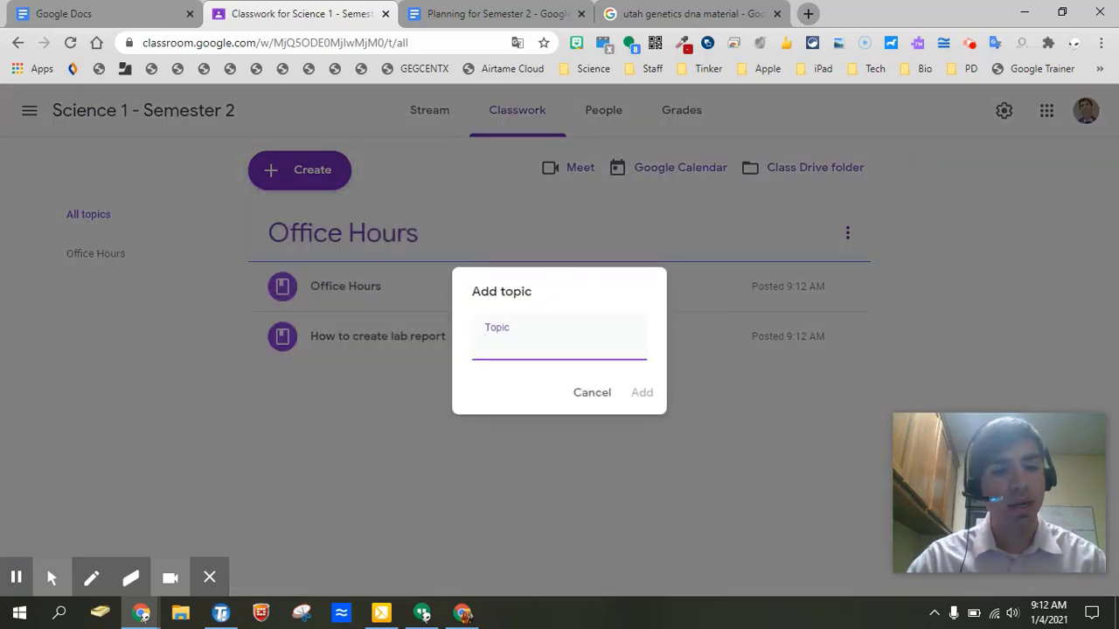
key(super+period)
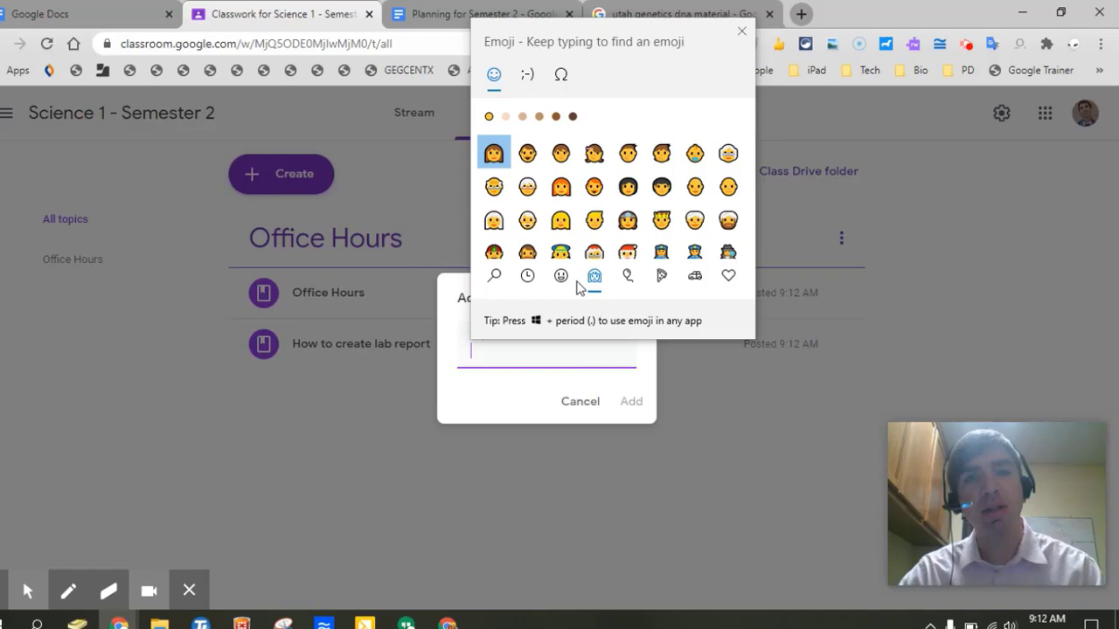
text(strong)
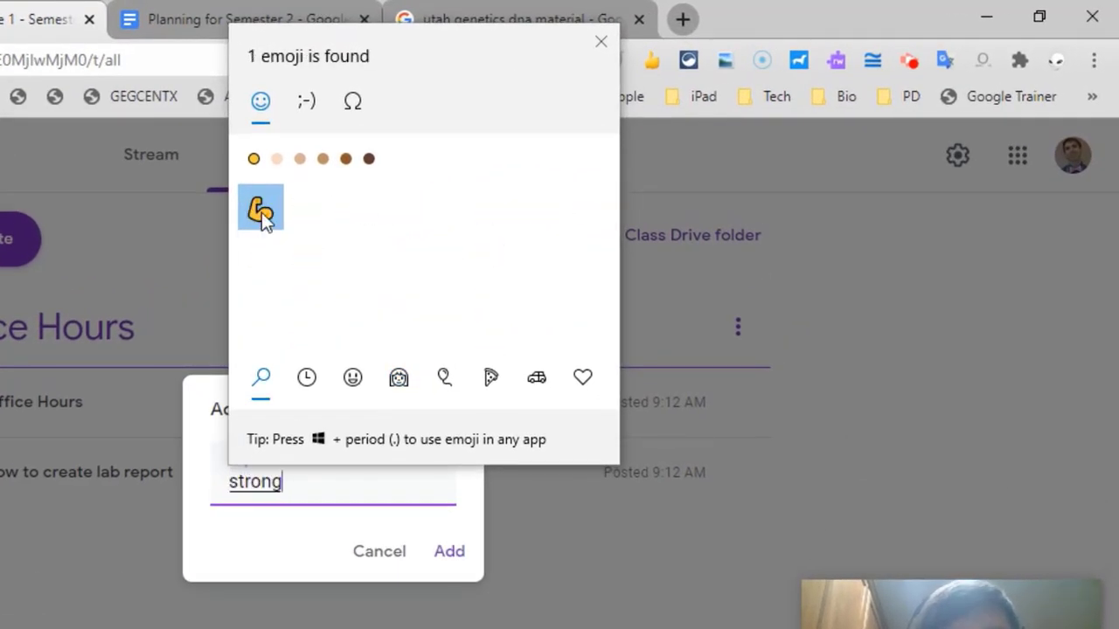
click(261, 214)
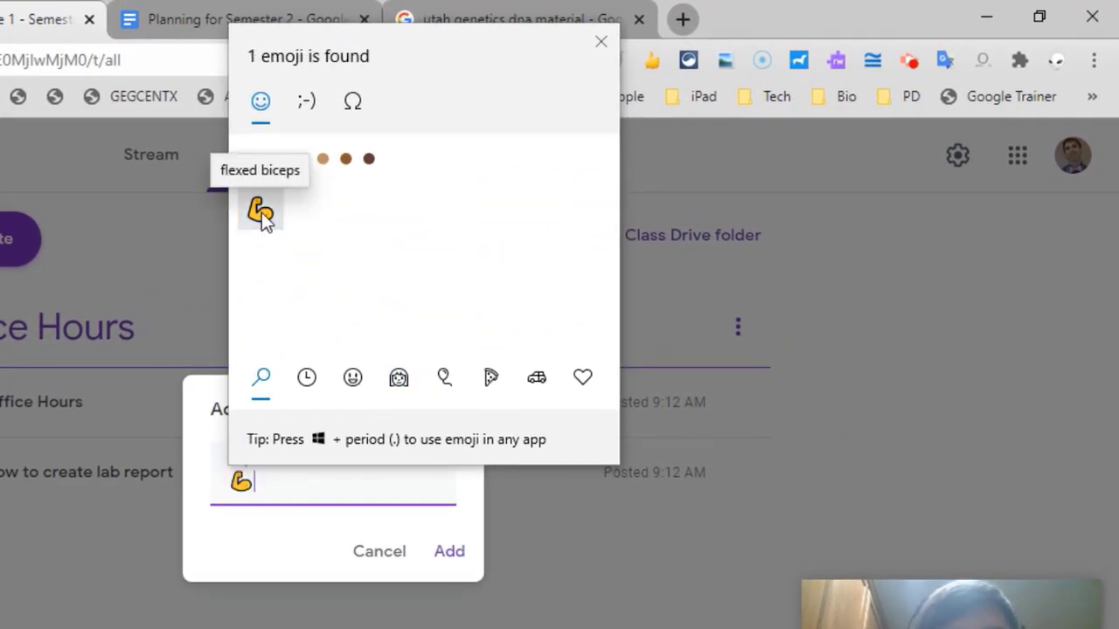
text(Aca)
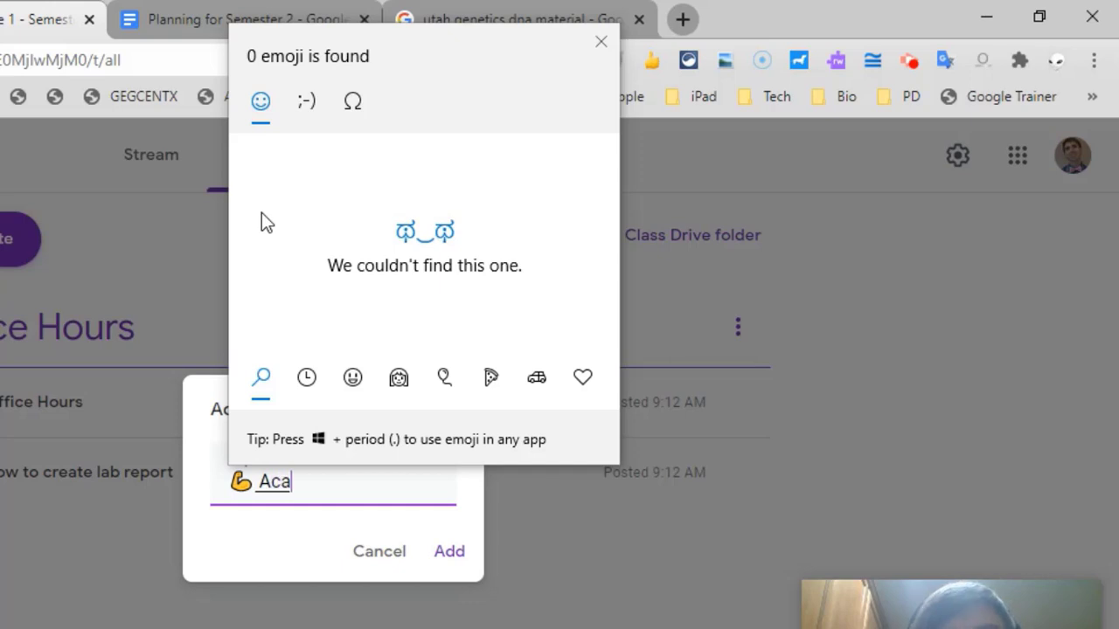
text(demic Sucess)
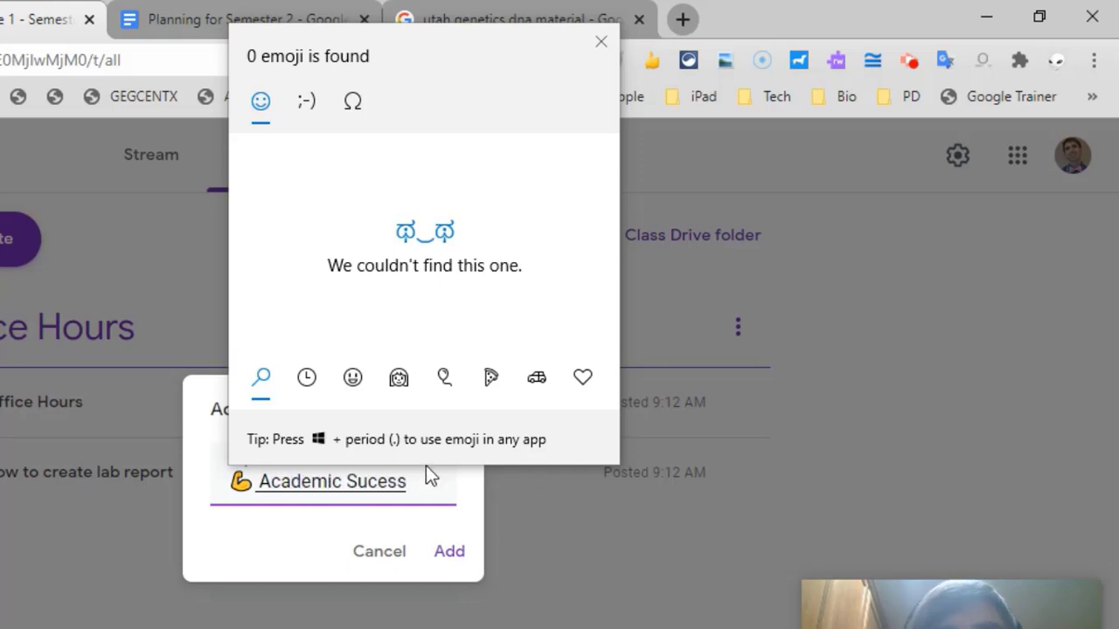
key(BackSpace)
key(BackSpace)
key(BackSpace)
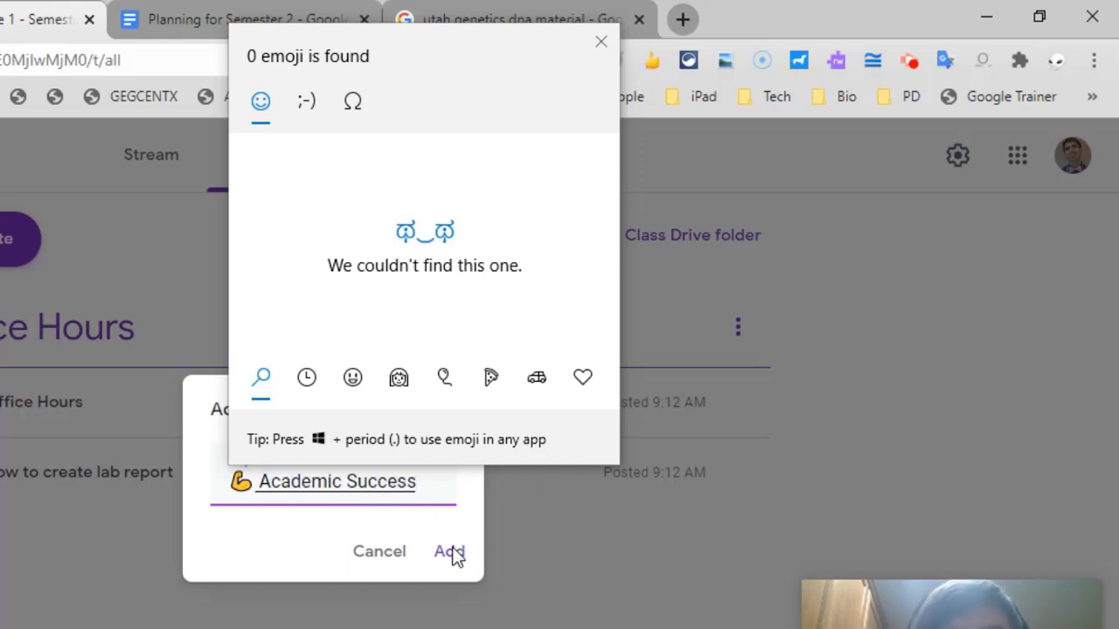
key(Escape)
click(451, 552)
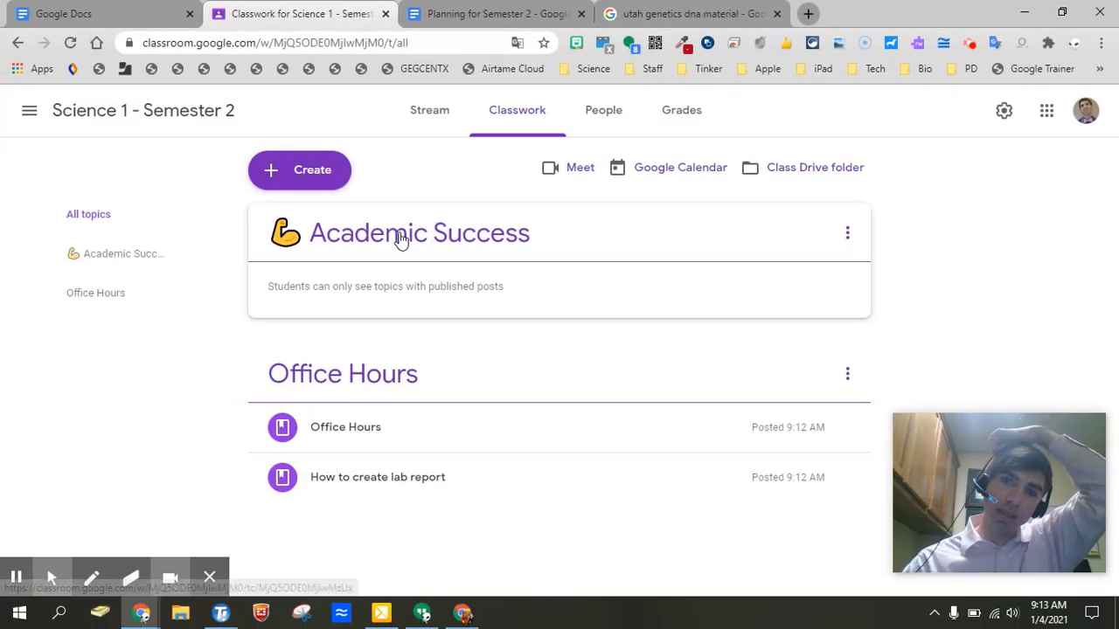
drag(400, 238, 376, 397)
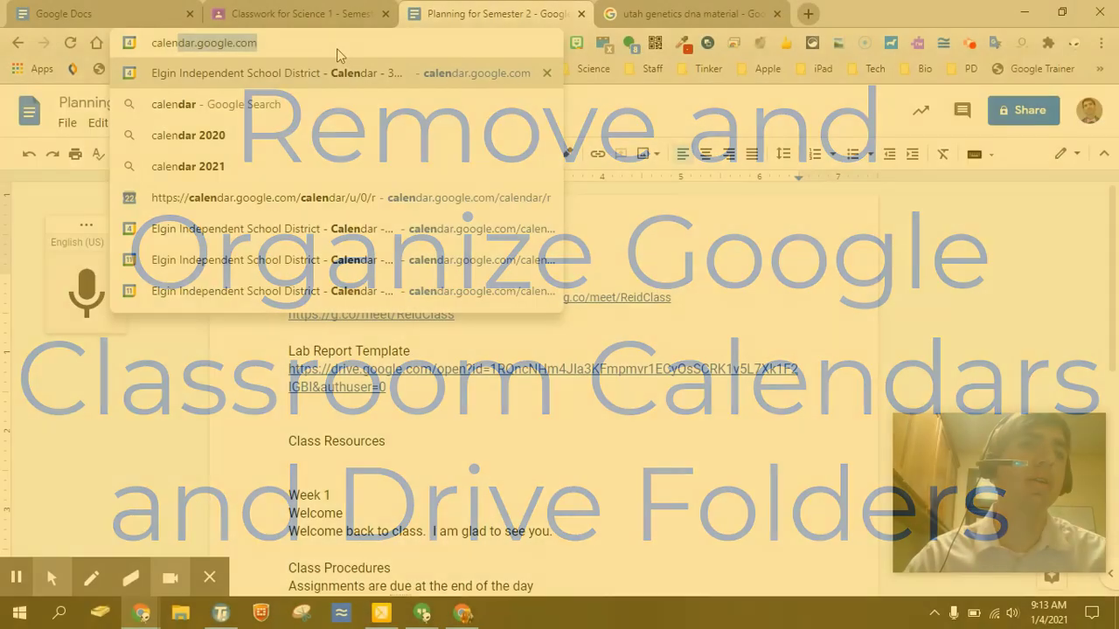
On calendar.google.com, remove the old Science 1 calendar from My calendars.
key(Return)
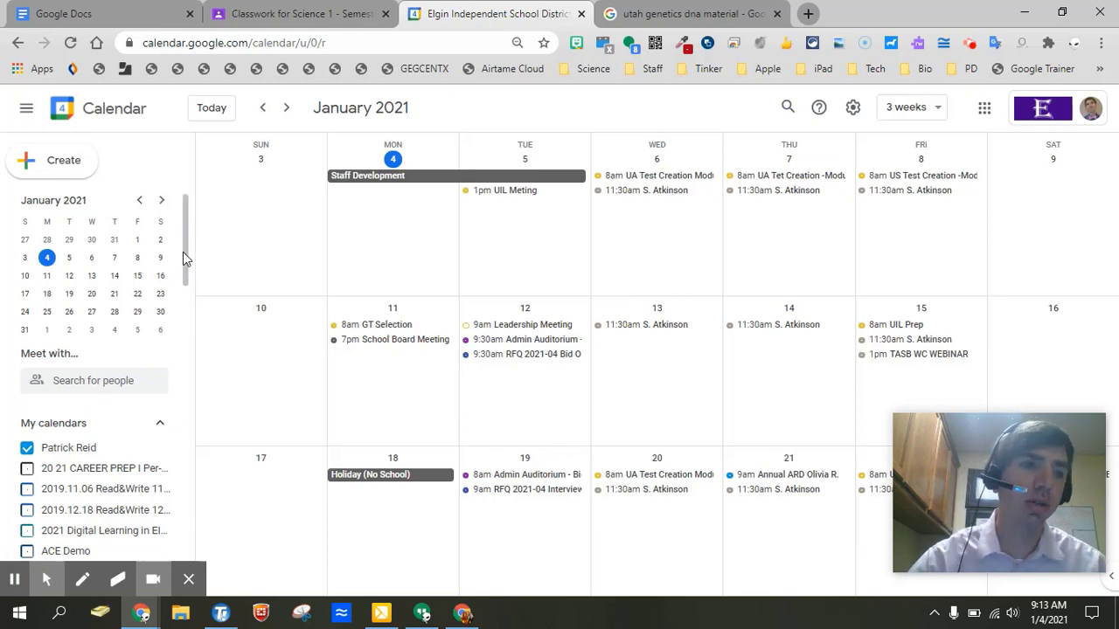
drag(191, 279, 186, 280)
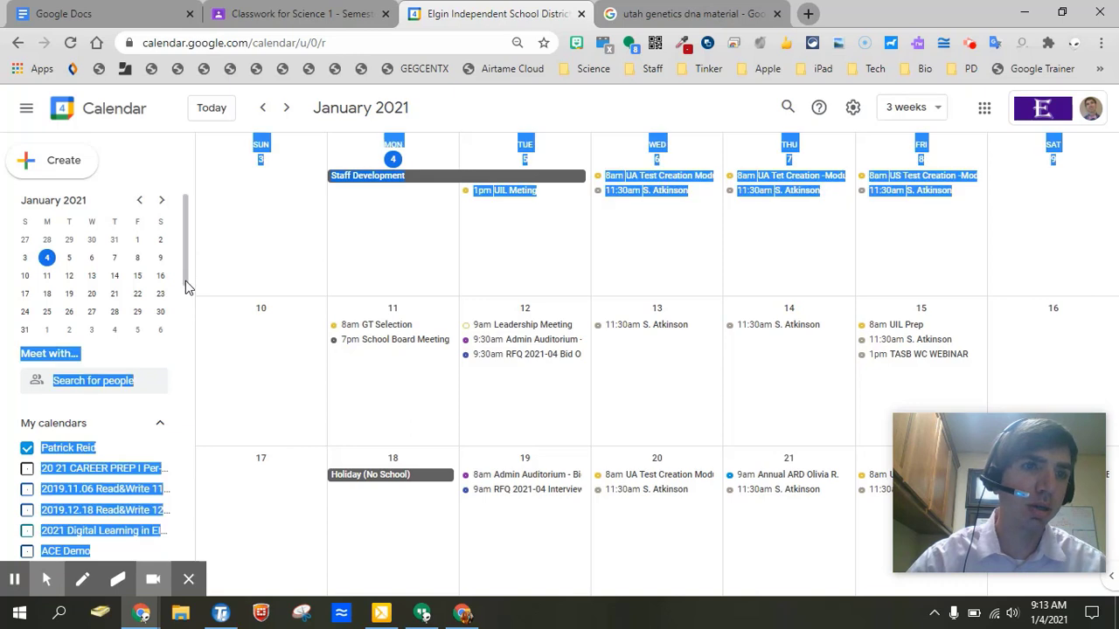
click(187, 164)
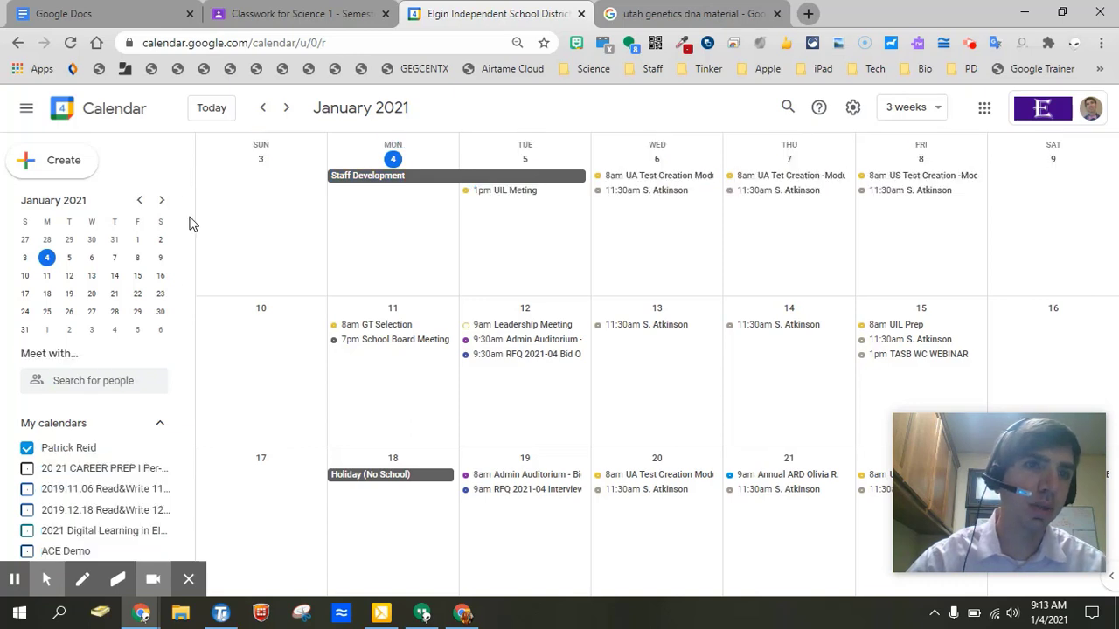
drag(186, 229, 160, 473)
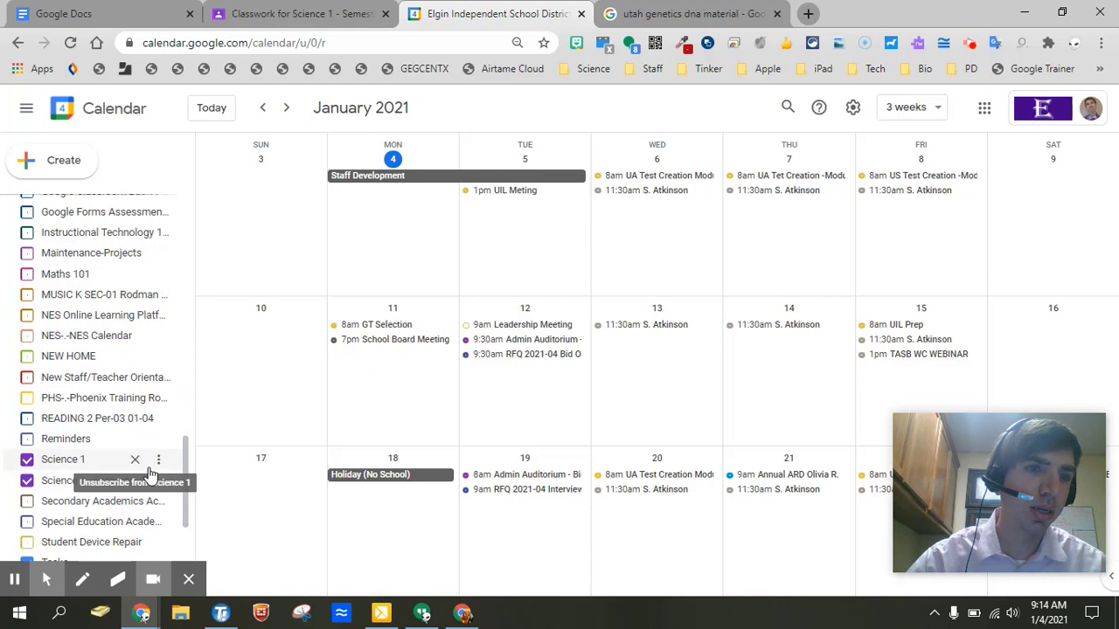
click(158, 461)
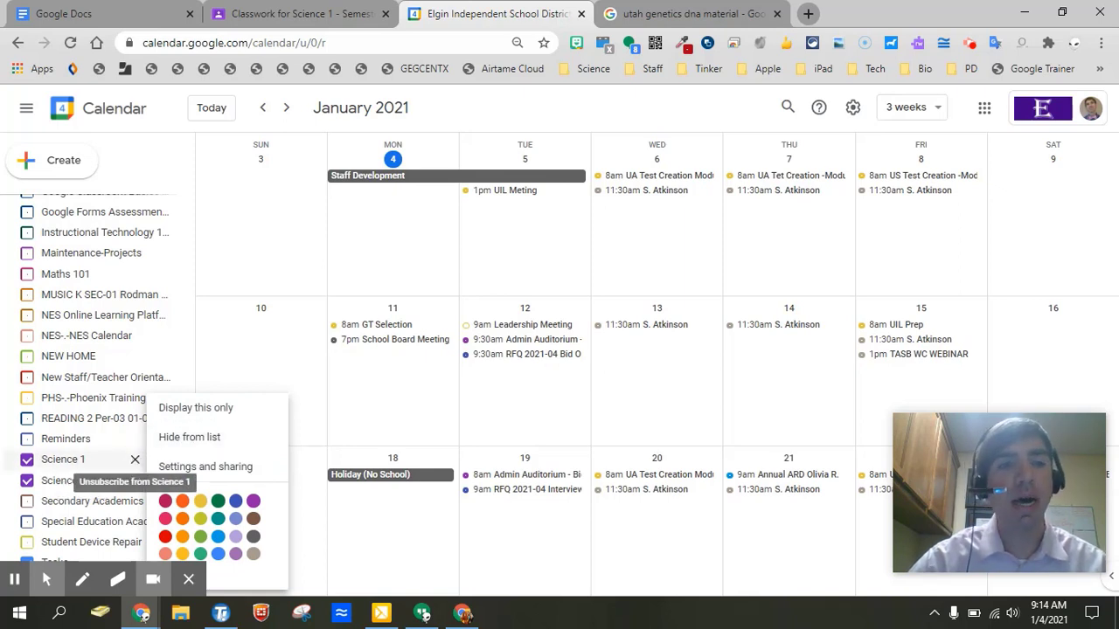
click(137, 466)
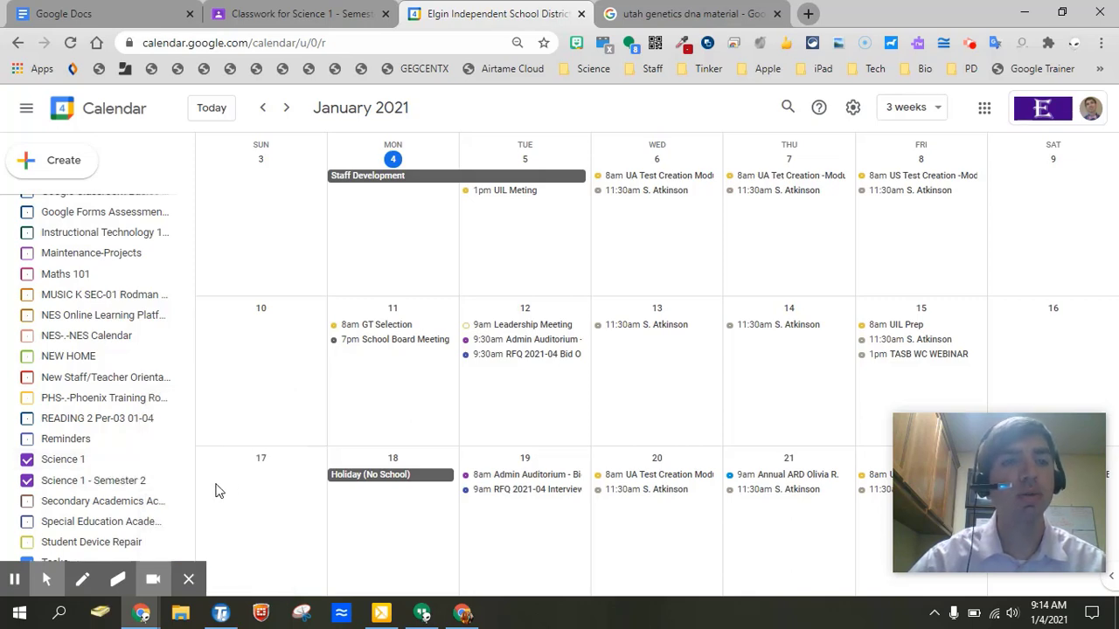
click(135, 463)
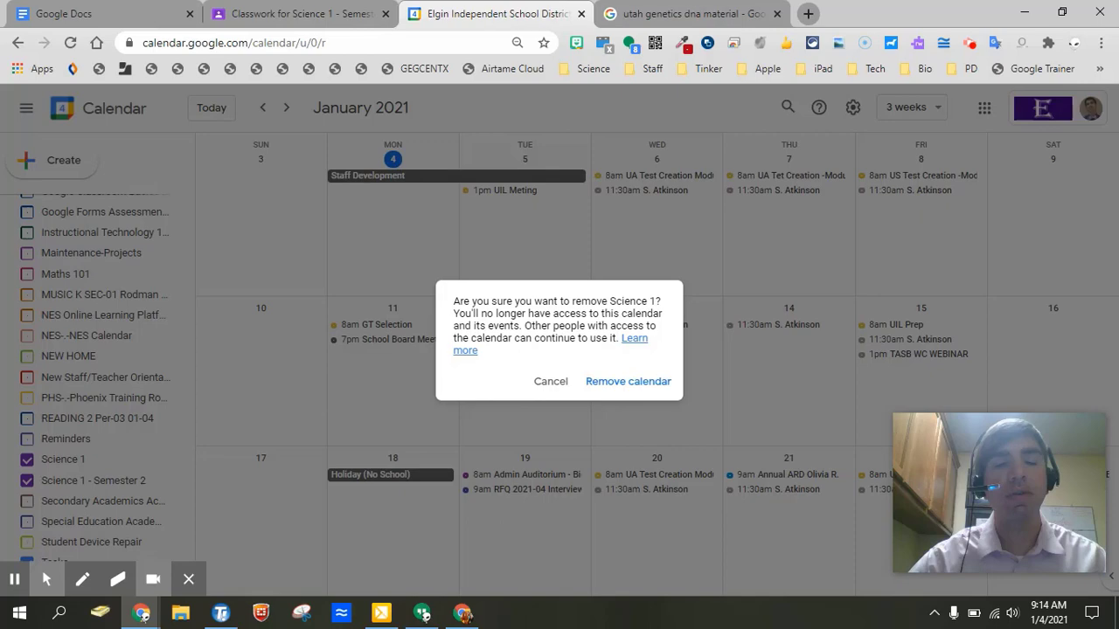
click(599, 384)
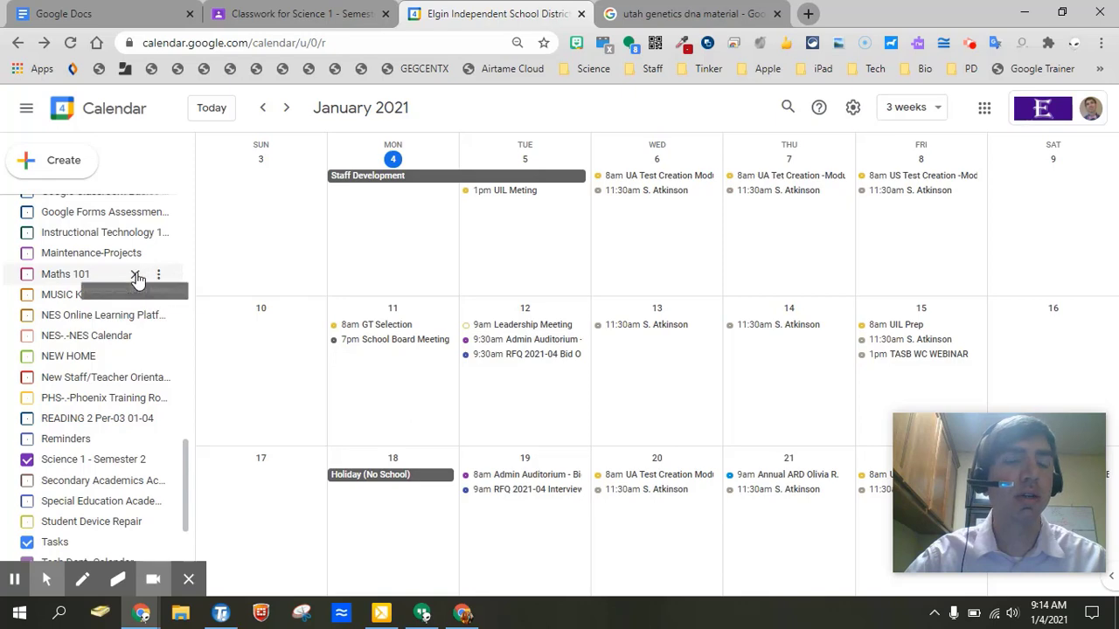
click(135, 274)
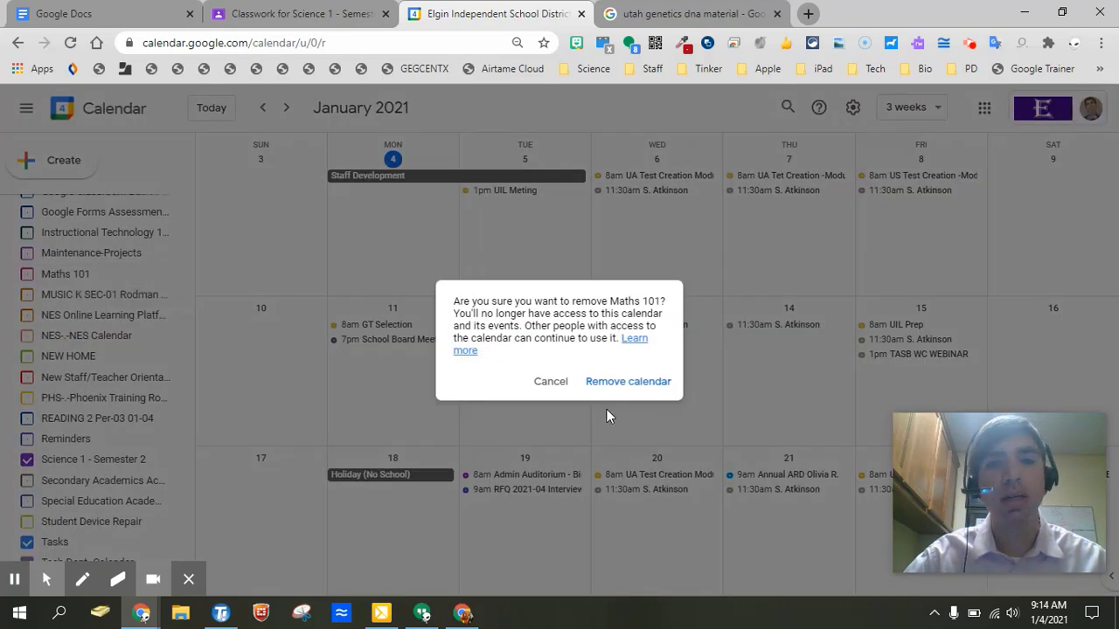
click(619, 390)
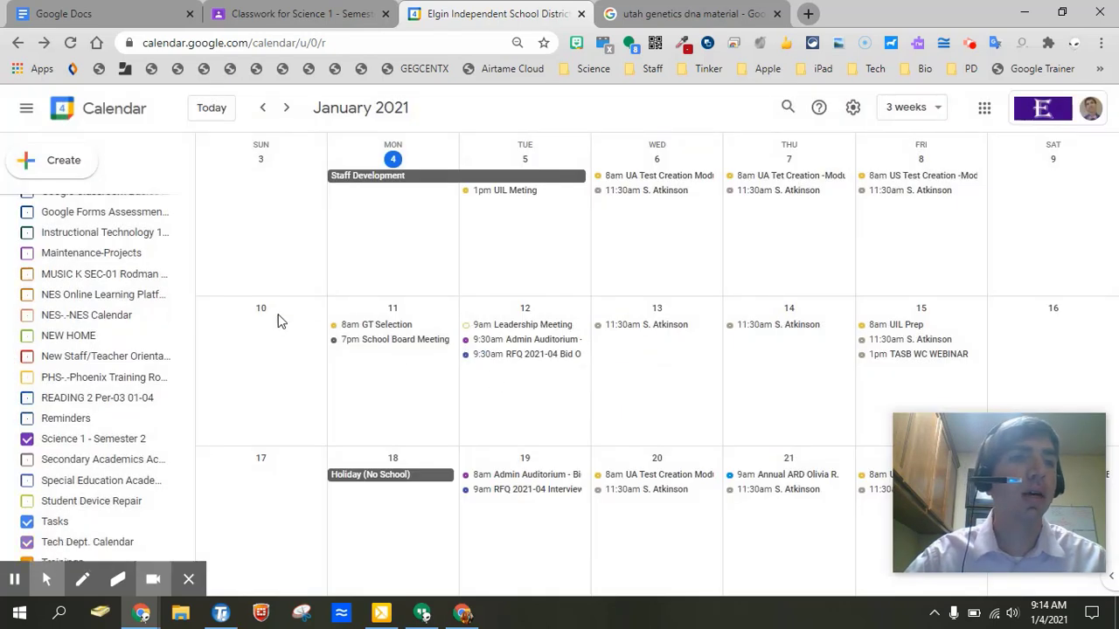
scroll(116, 324, up, 3)
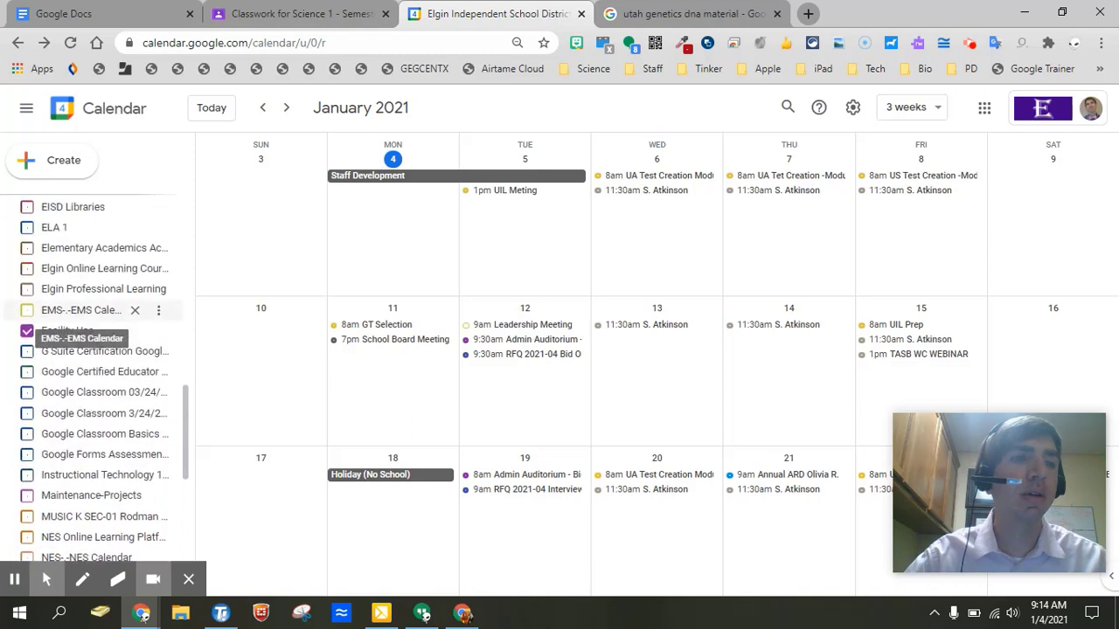
scroll(116, 332, down, 1)
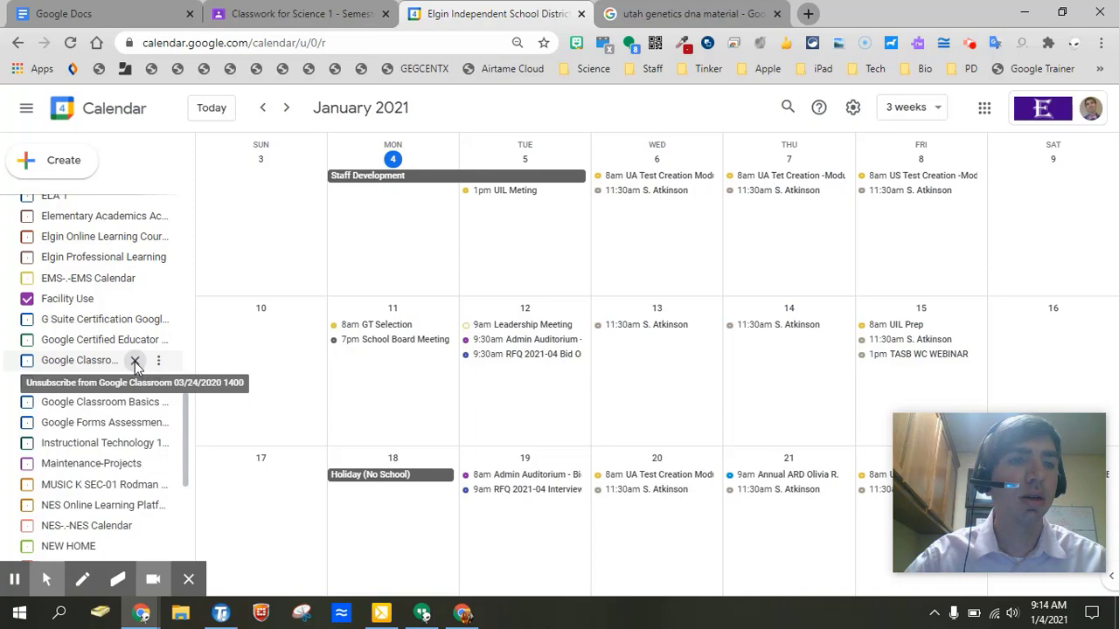
click(135, 361)
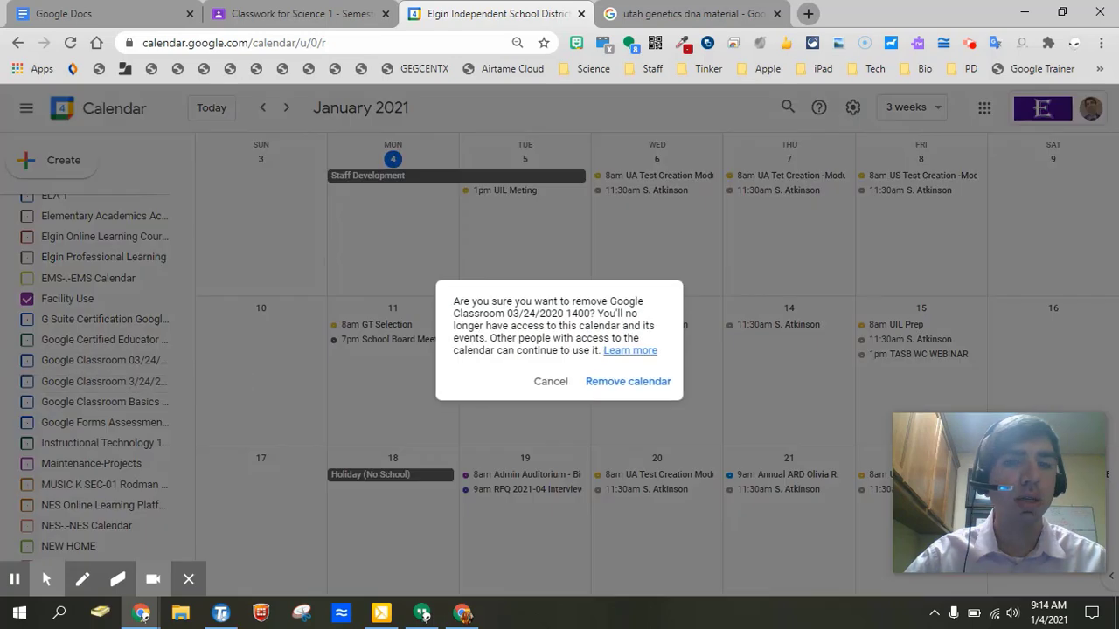
click(628, 382)
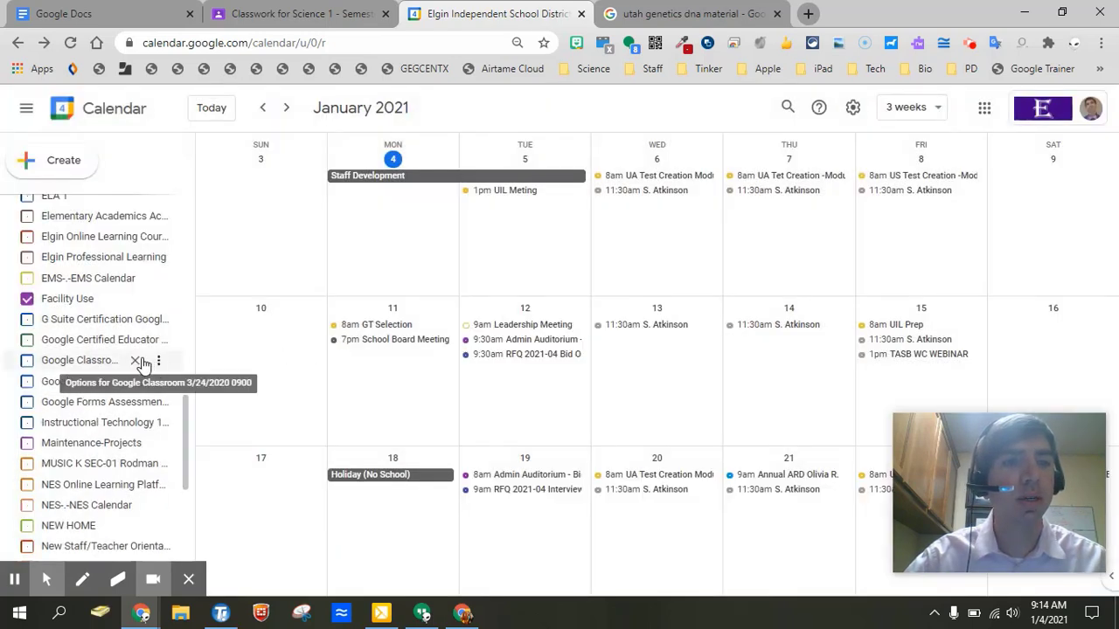
click(135, 360)
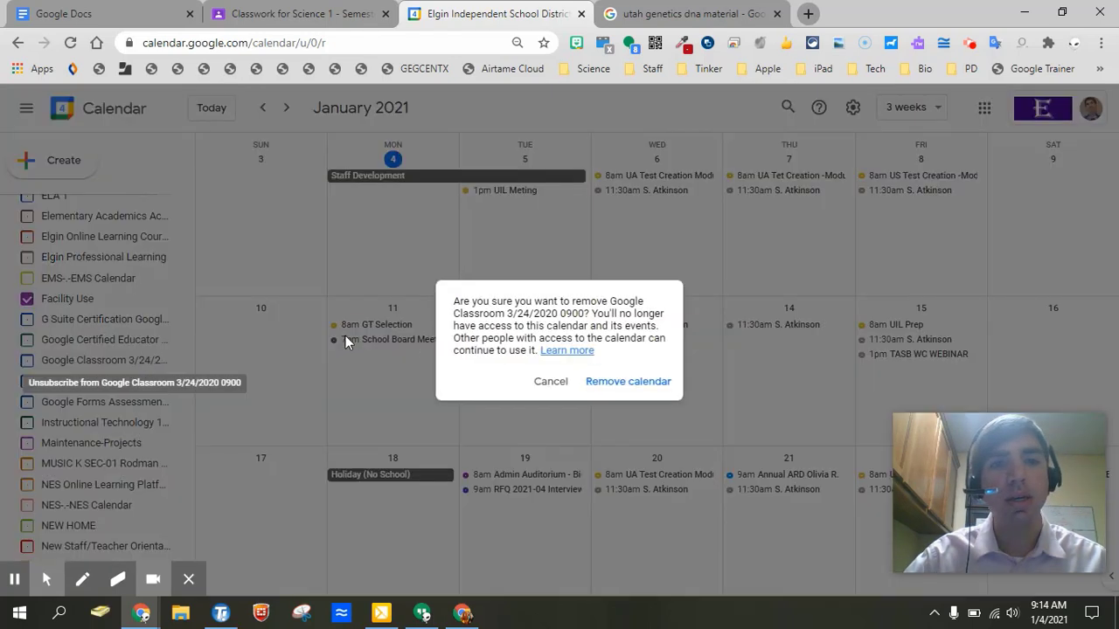
click(611, 382)
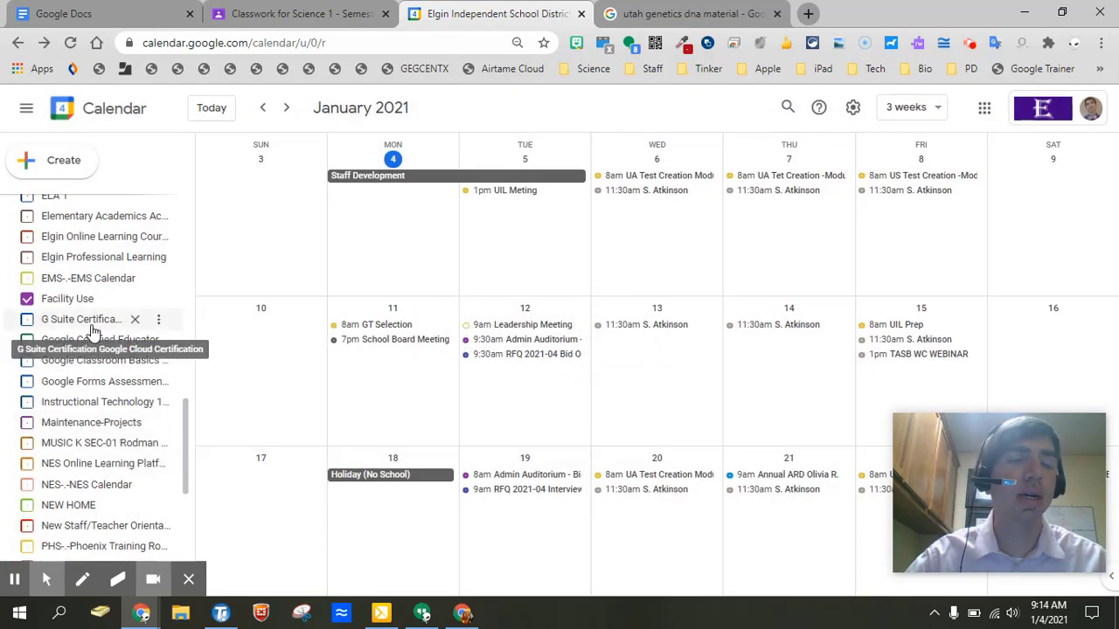
scroll(93, 330, up, 4)
scroll(93, 325, down, 3)
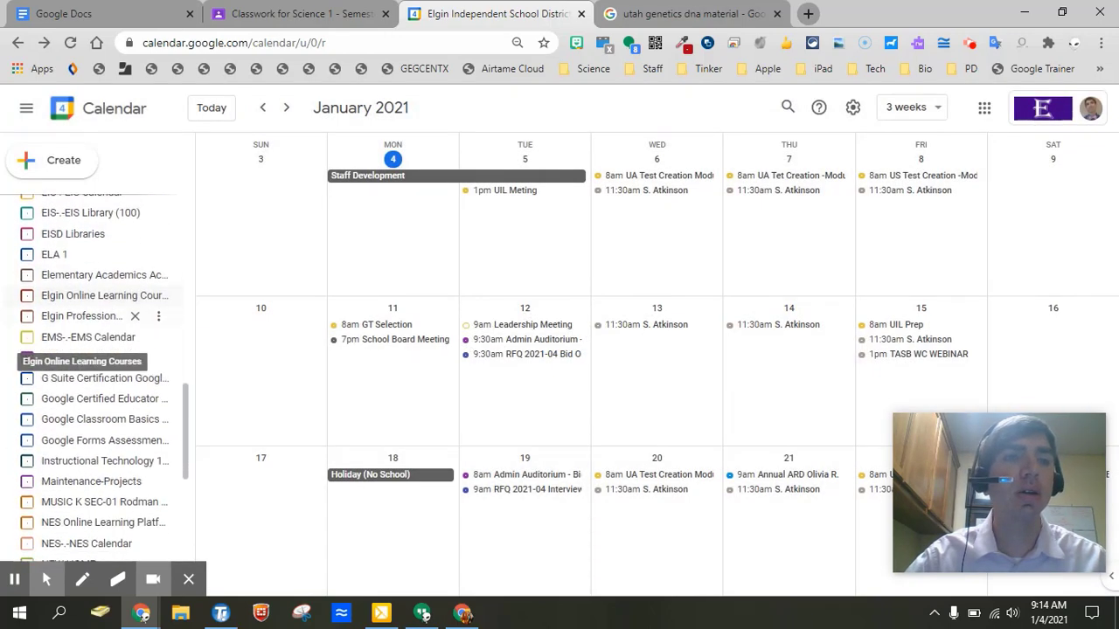
scroll(94, 325, down, 5)
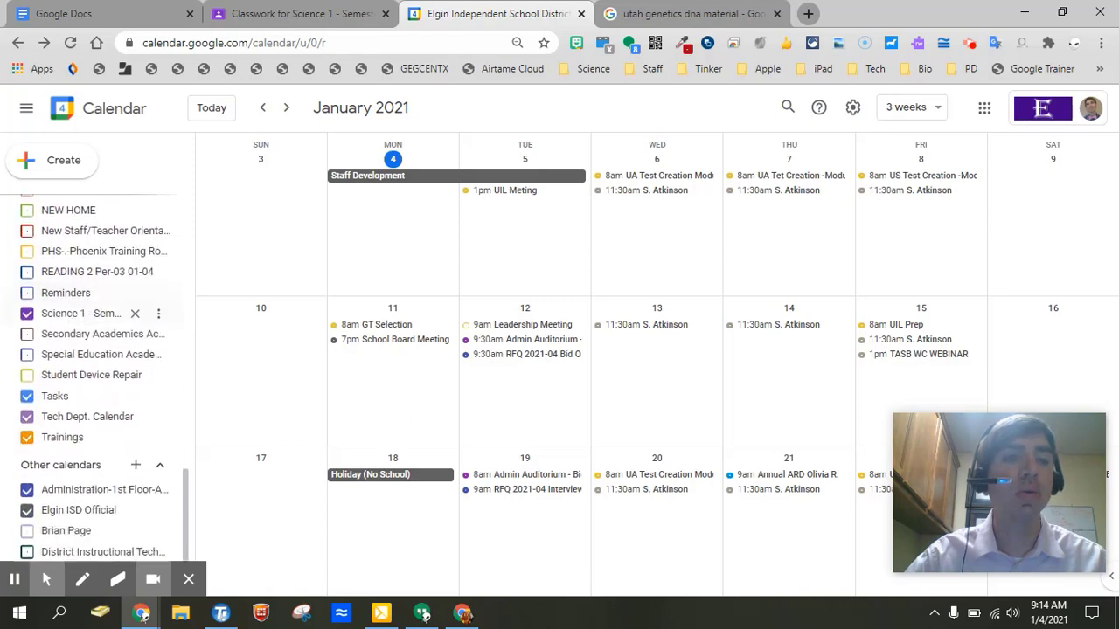
scroll(94, 325, down, 1)
scroll(94, 337, up, 6)
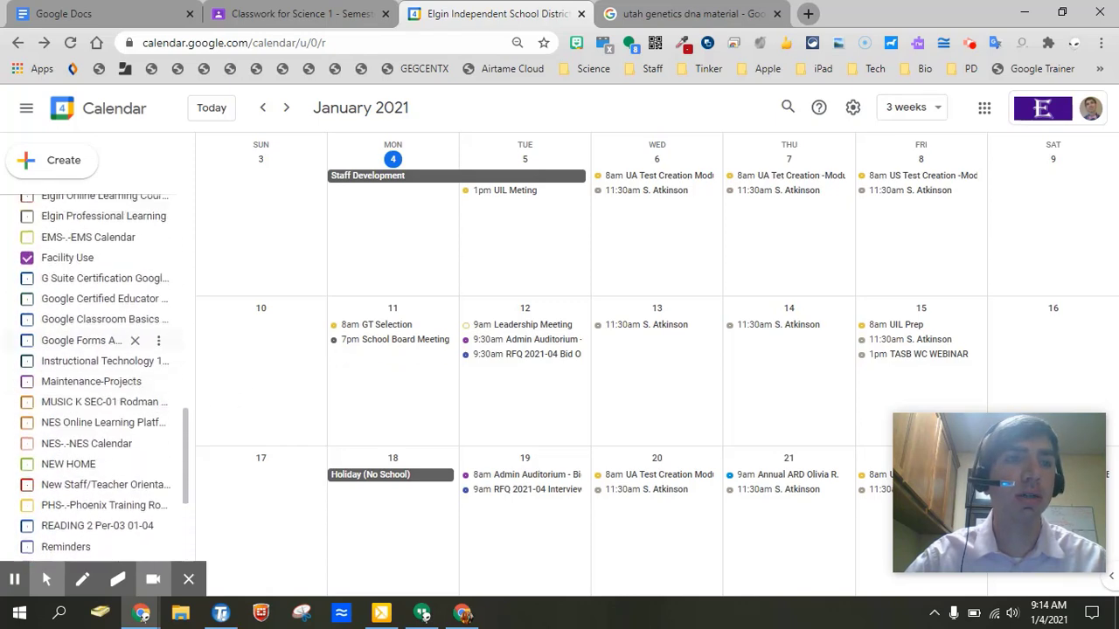
scroll(94, 340, up, 5)
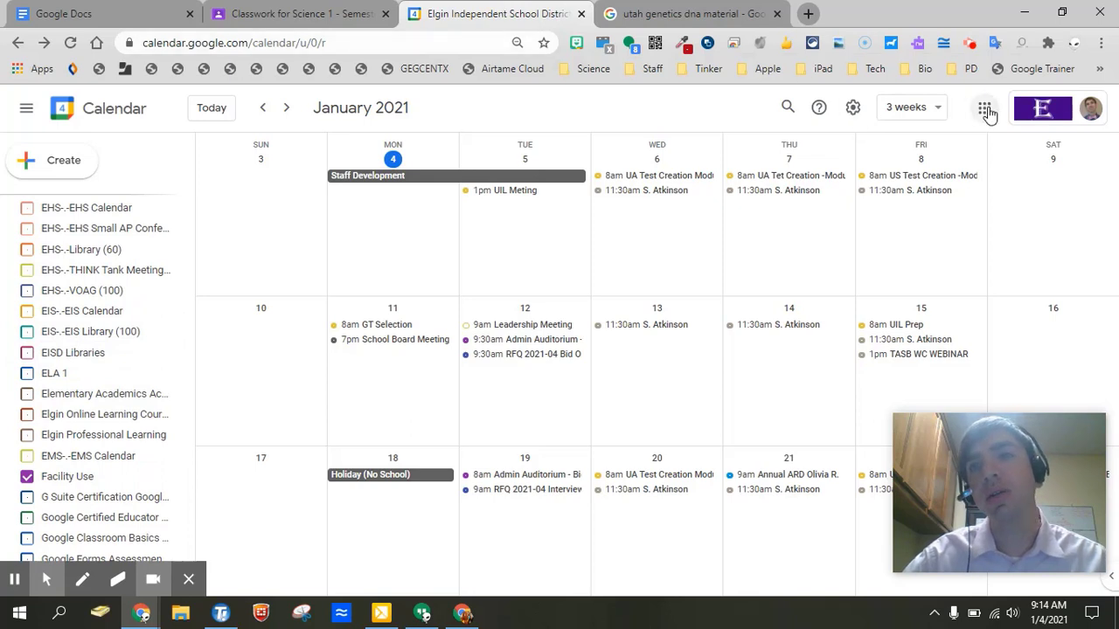
Open Google Drive from the apps grid and go to My Drive > Classroom.
click(984, 107)
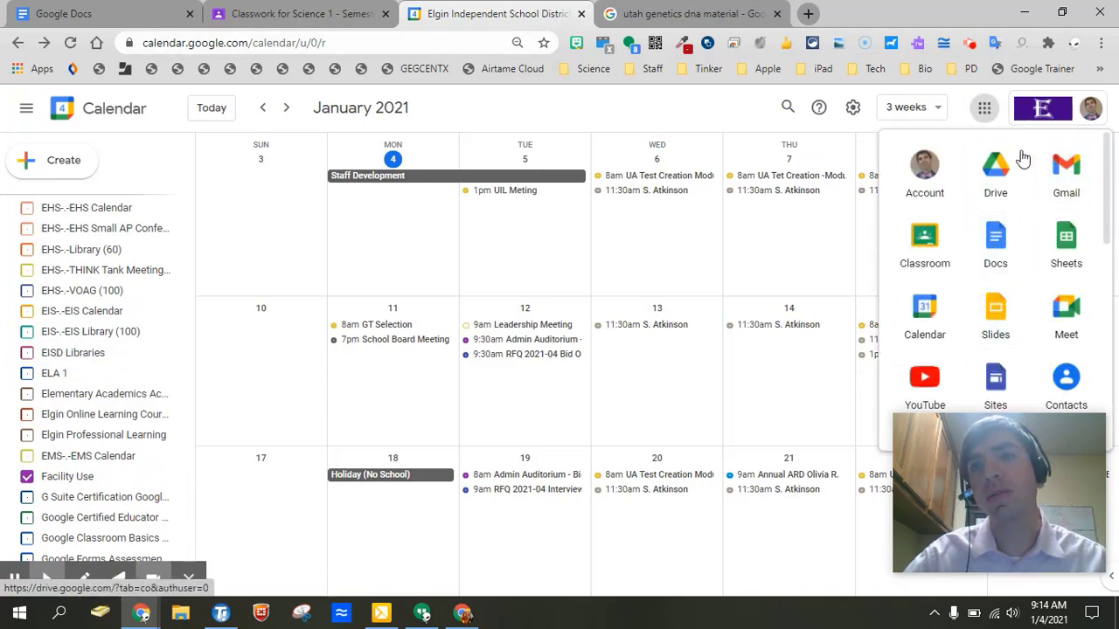
click(1002, 170)
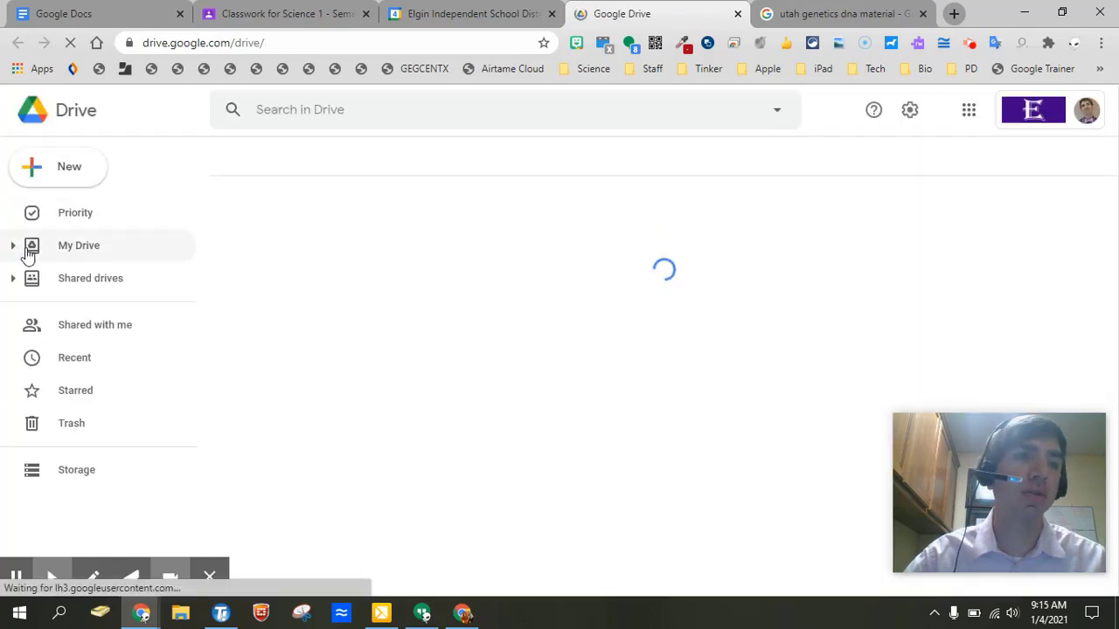
click(12, 249)
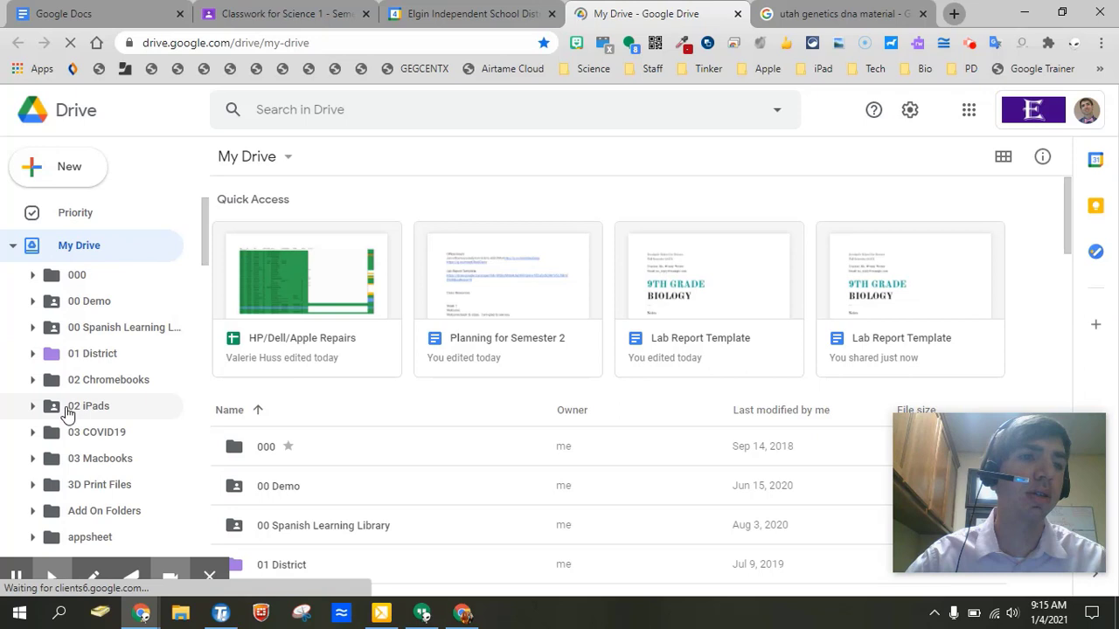
scroll(114, 379, down, 2)
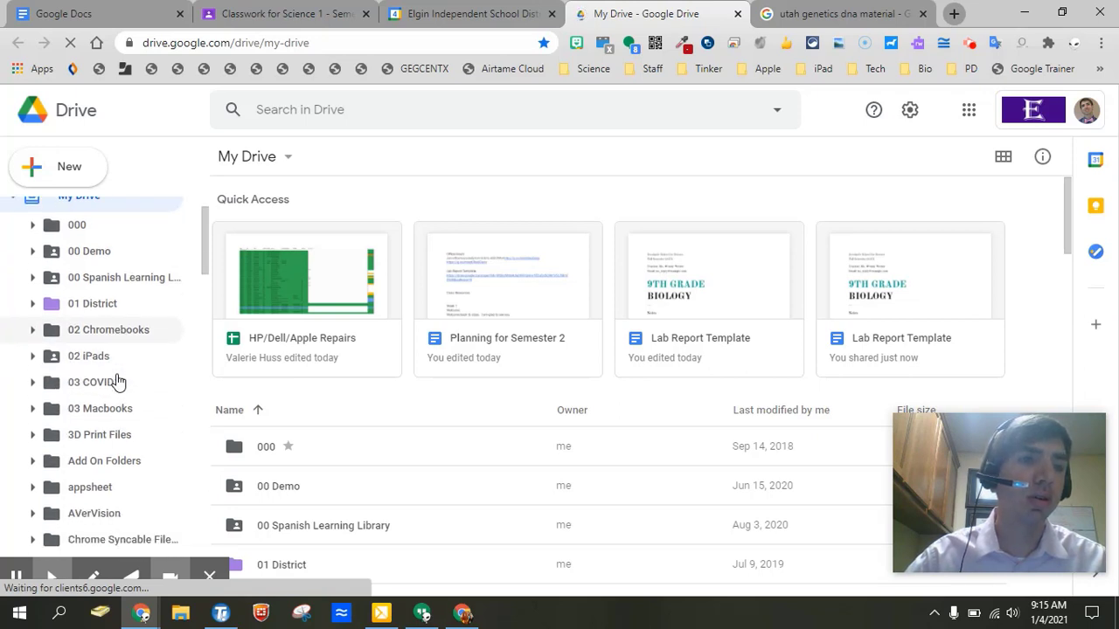
scroll(114, 376, down, 3)
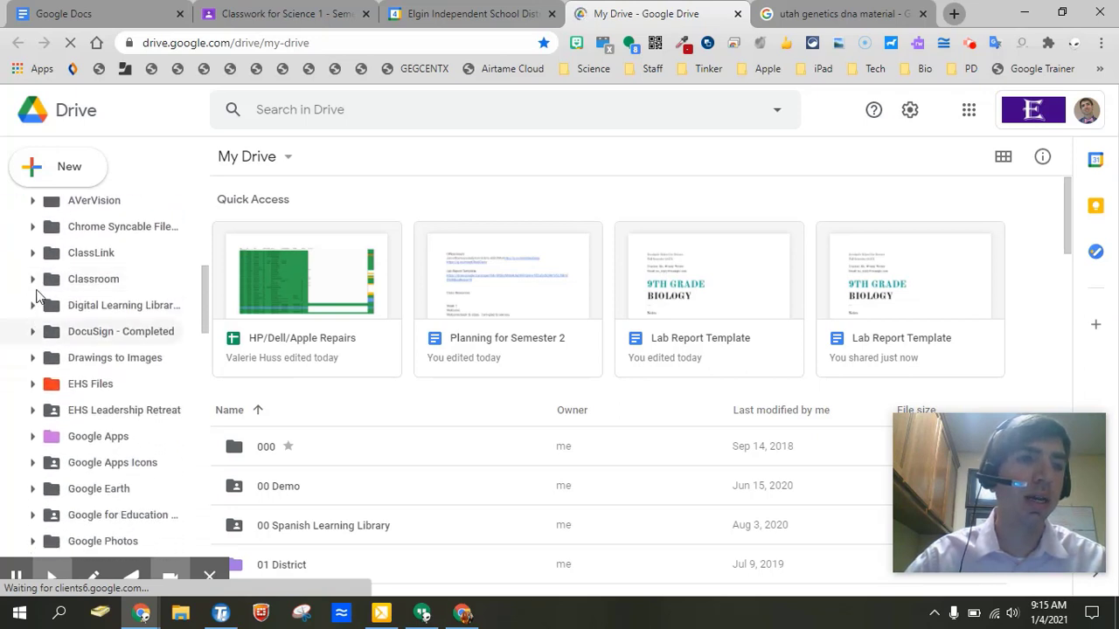
click(88, 285)
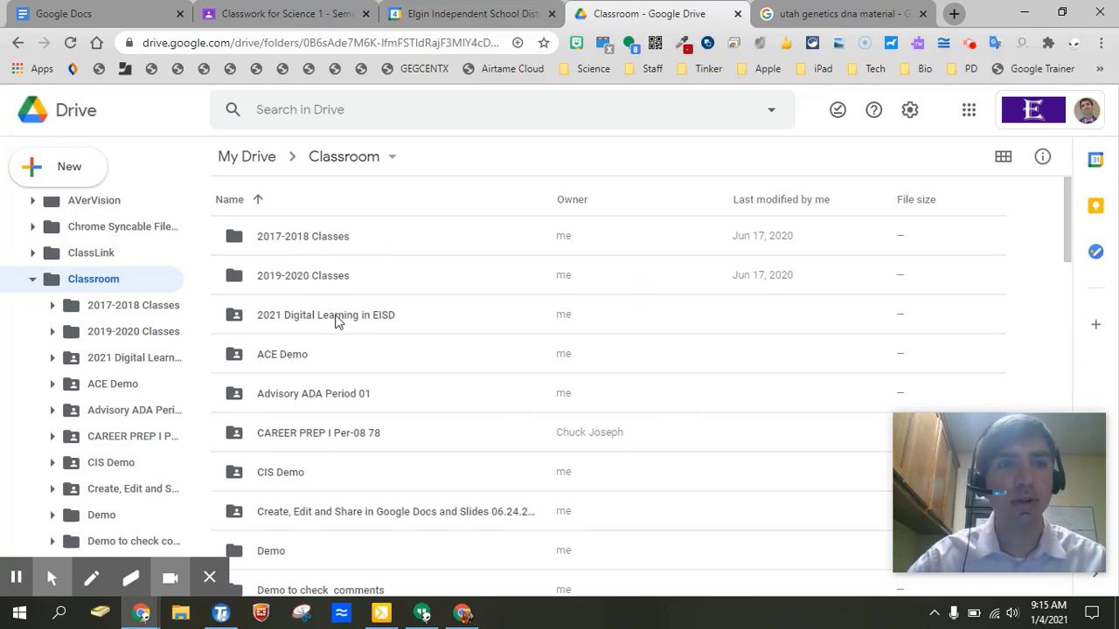
Add a new folder named '2020-2021 Classes' via New > Folder.
click(62, 169)
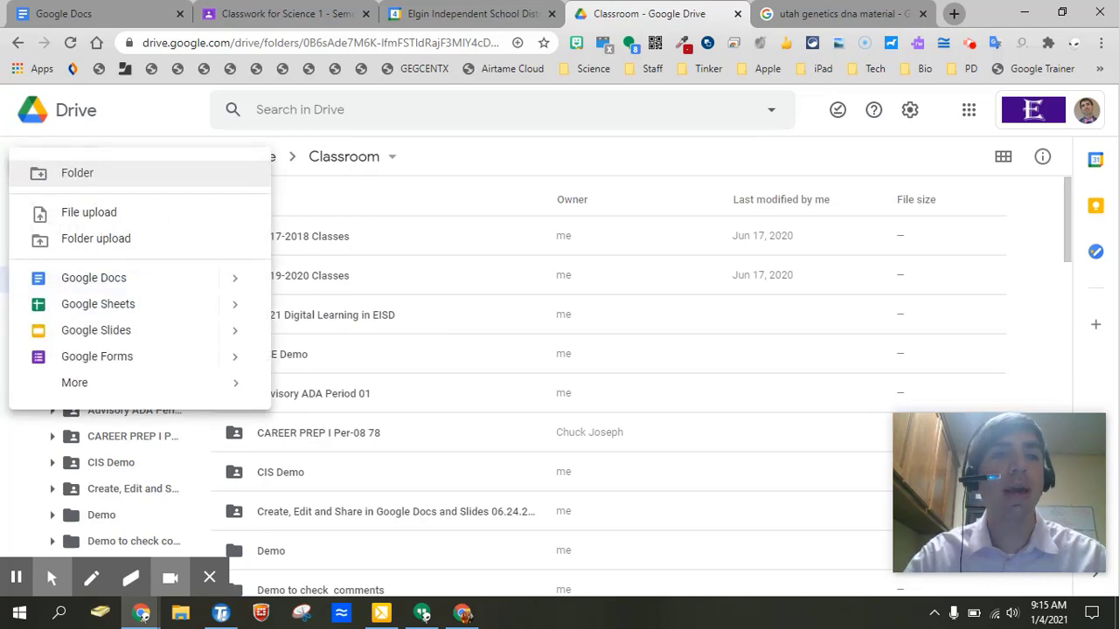
click(84, 179)
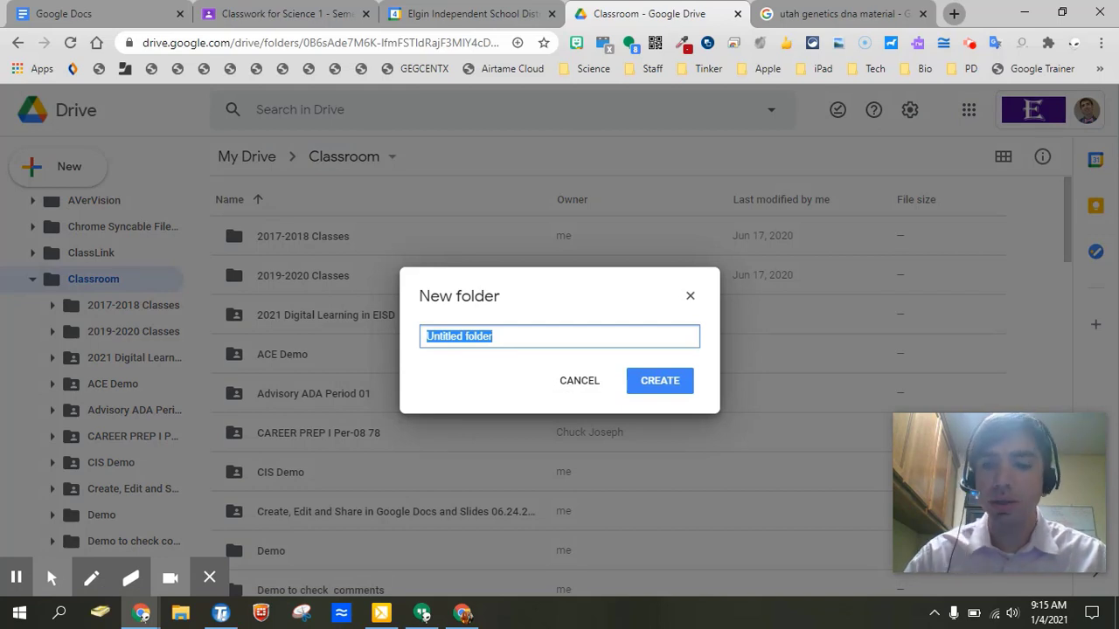
text(2020-2021 Classes)
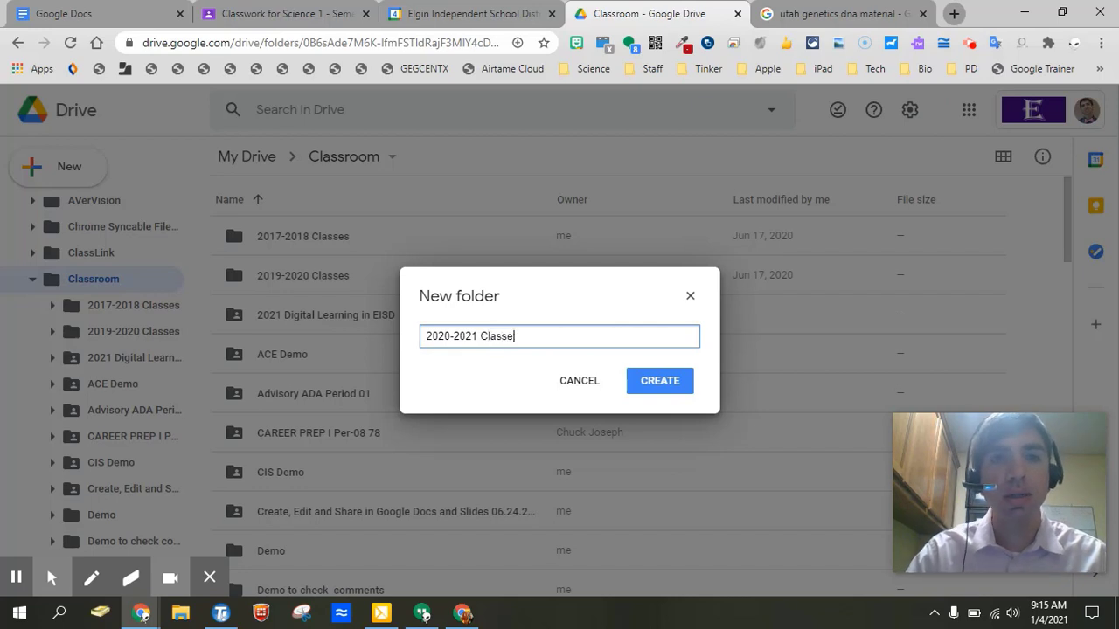
click(656, 395)
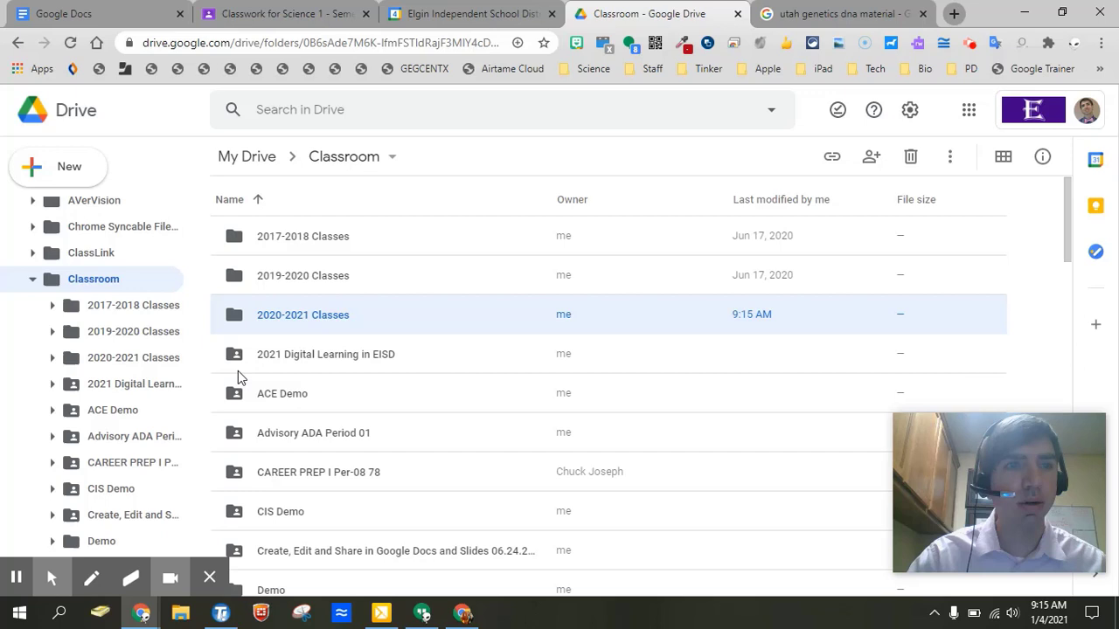
Select the six old Google Classroom folders, from 3/24/2020 0900 through Google for Education 201.
scroll(347, 415, down, 5)
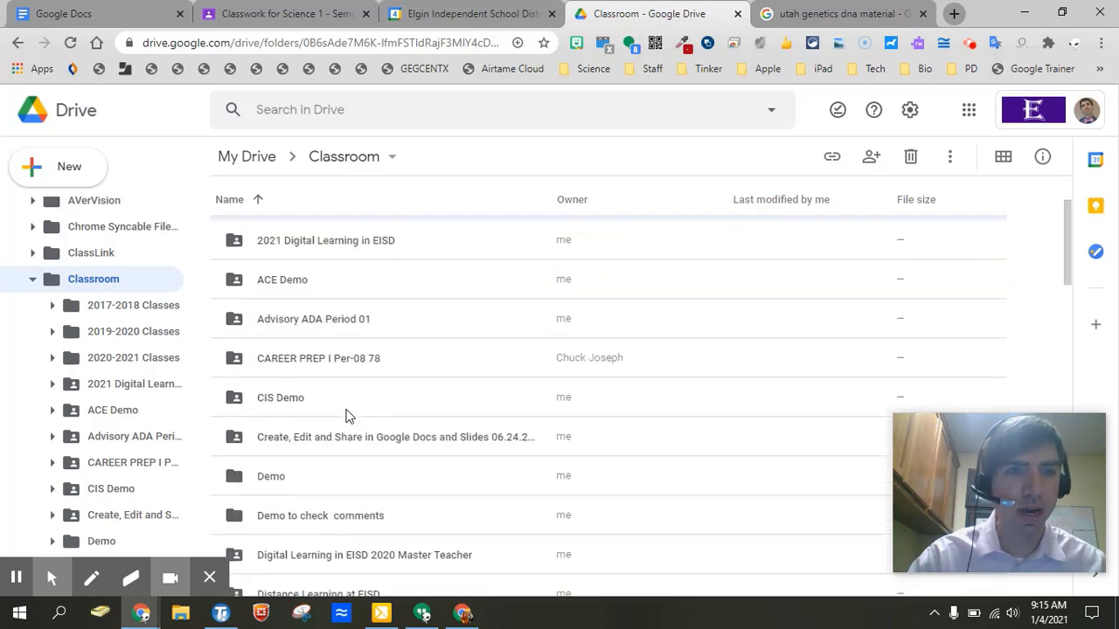
scroll(347, 415, down, 3)
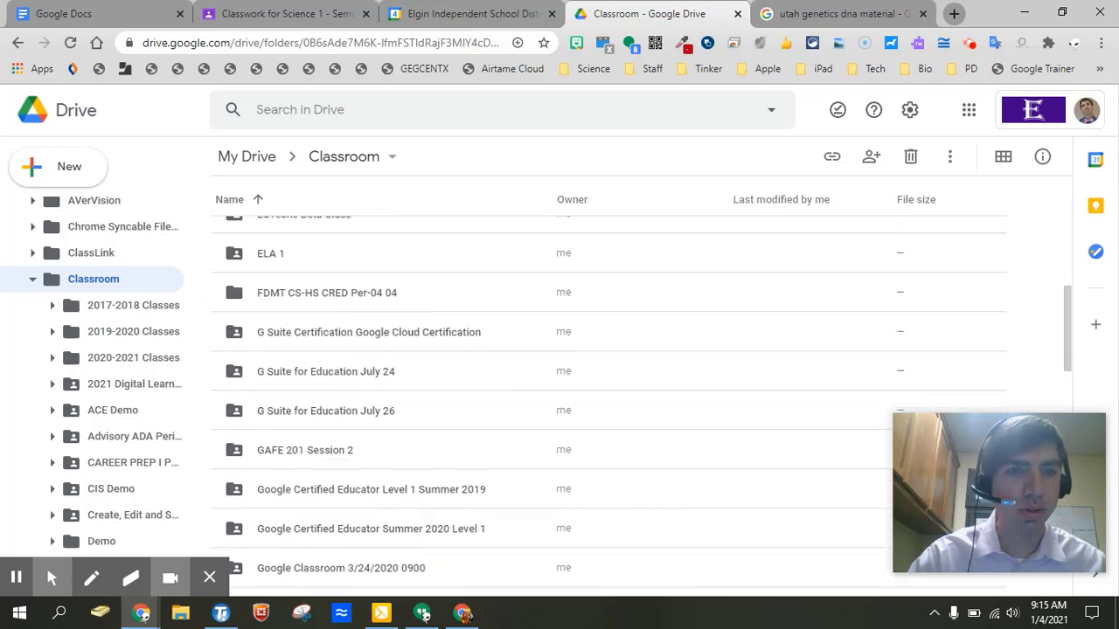
scroll(609, 410, down, 2)
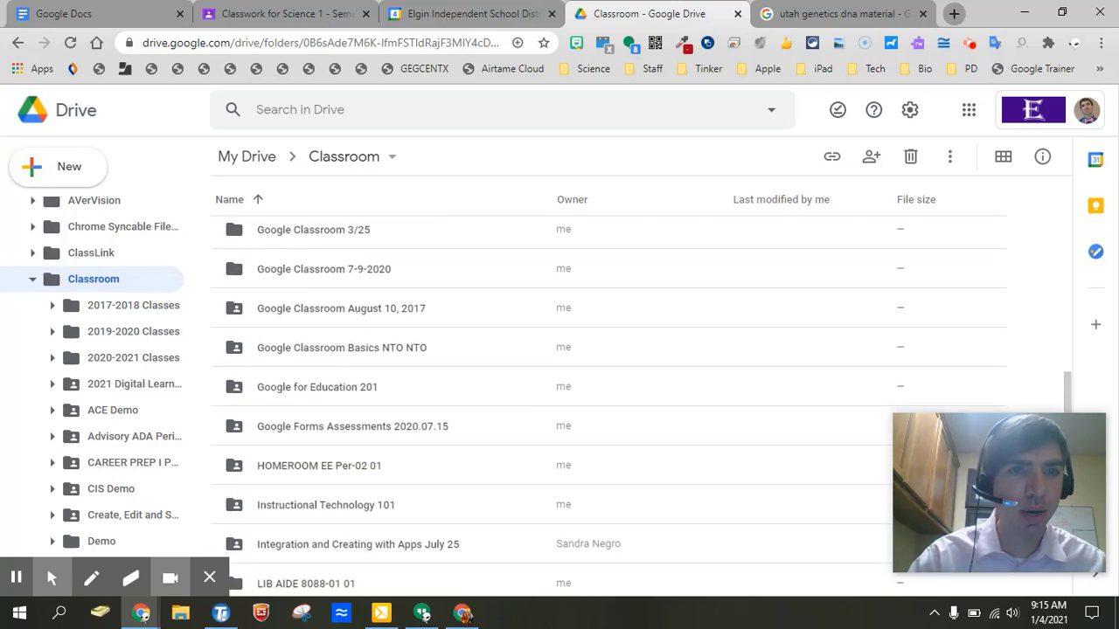
scroll(609, 410, up, 2)
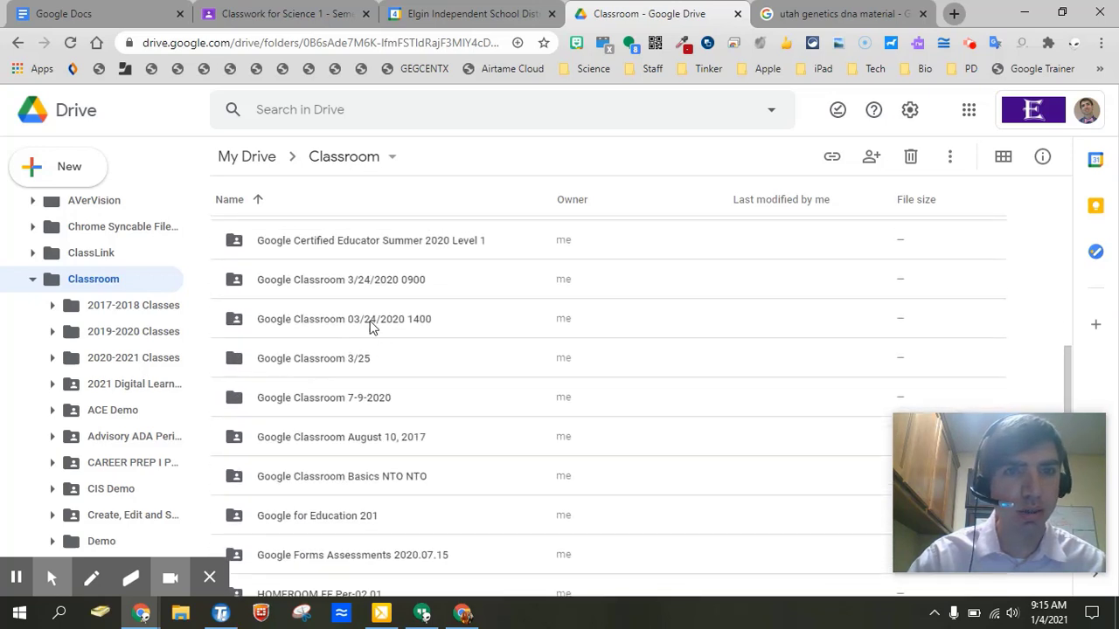
click(367, 291)
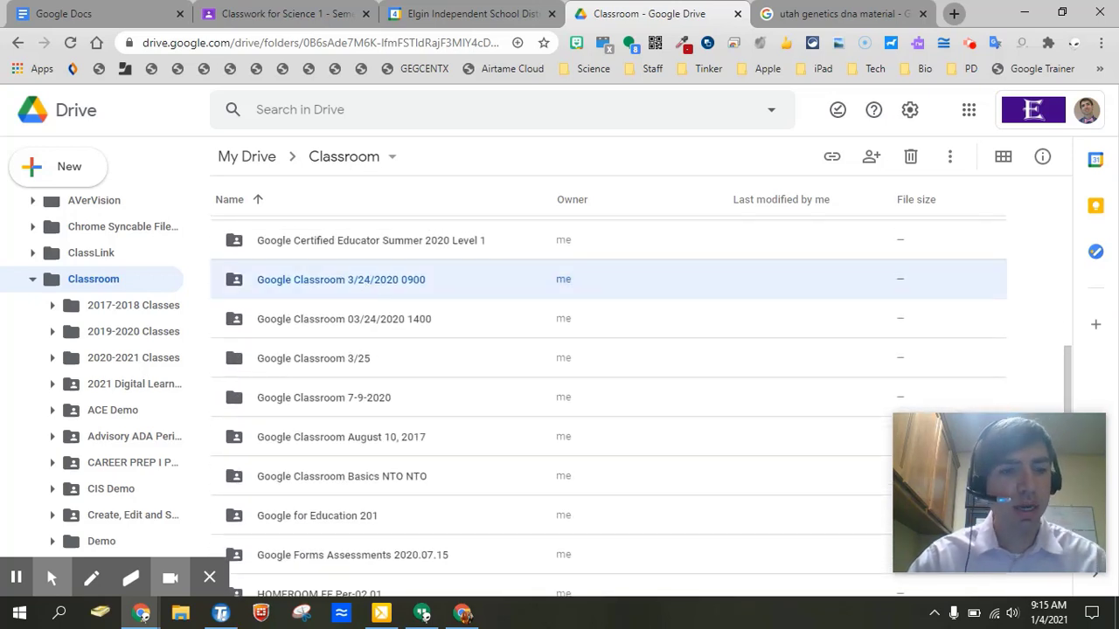
shift+click(354, 320)
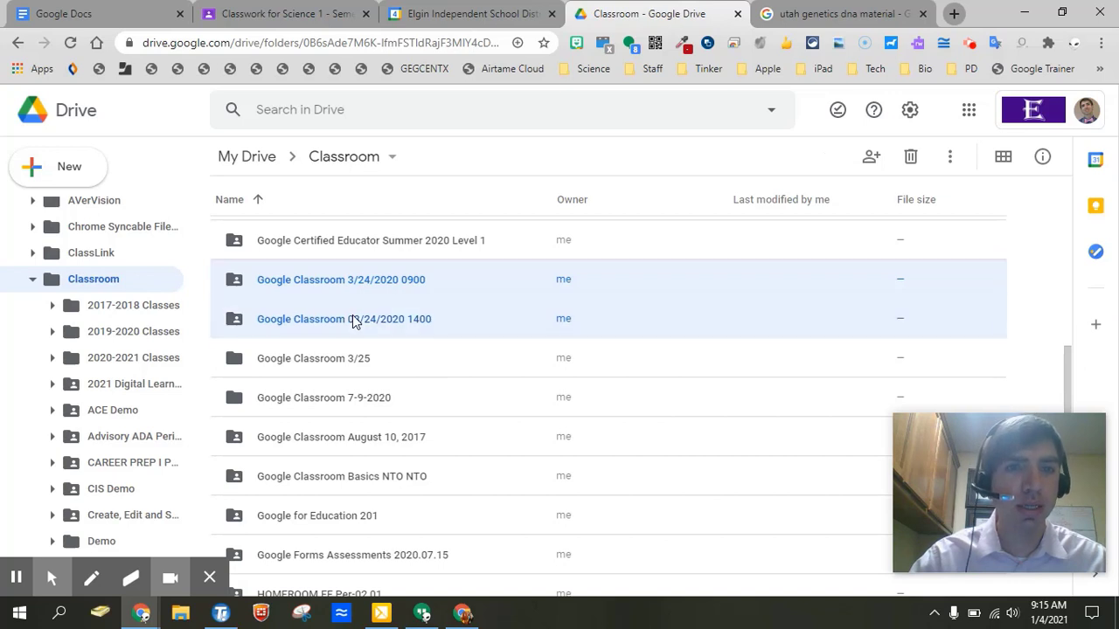
ctrl+click(317, 411)
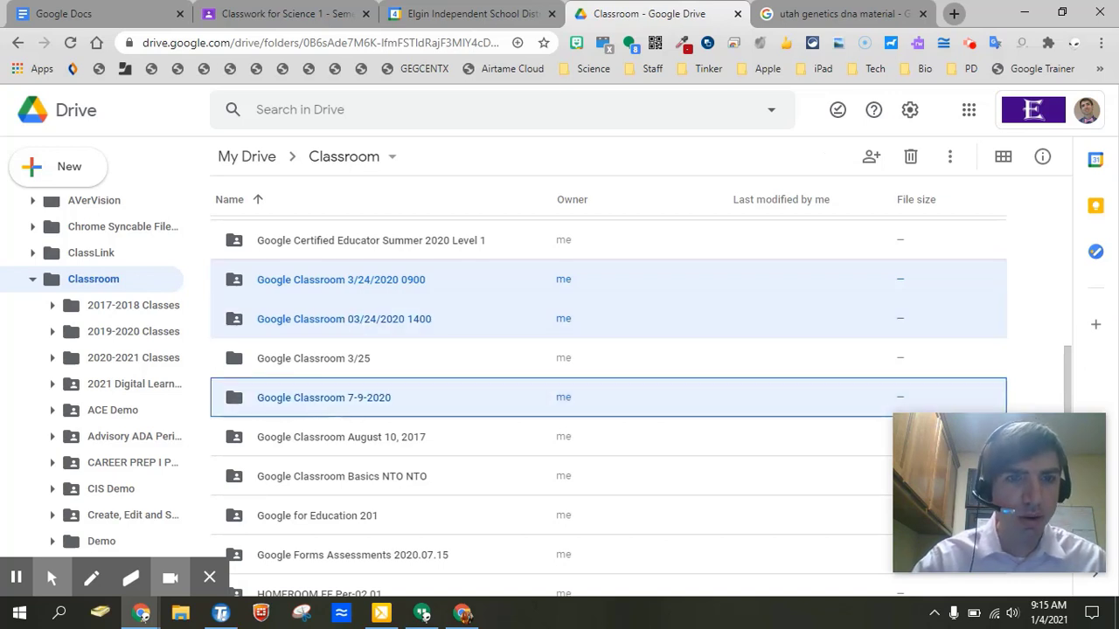
shift+click(338, 524)
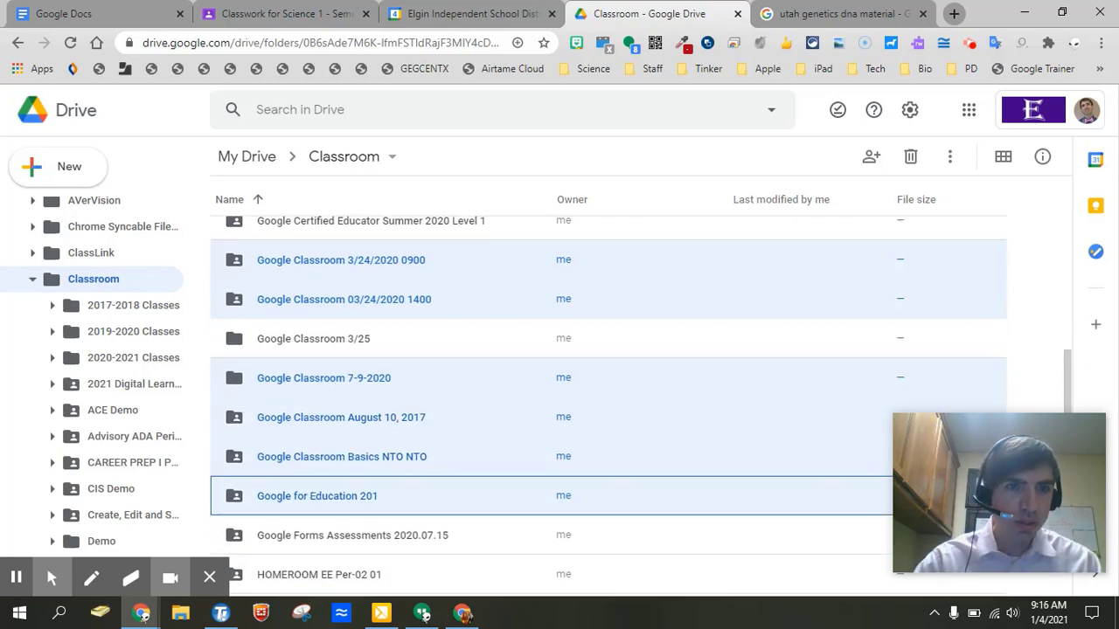
Drag the selected folders onto 2020-2021 Classes in the sidebar tree, then collapse it.
scroll(310, 511, down, 2)
scroll(608, 394, up, 1)
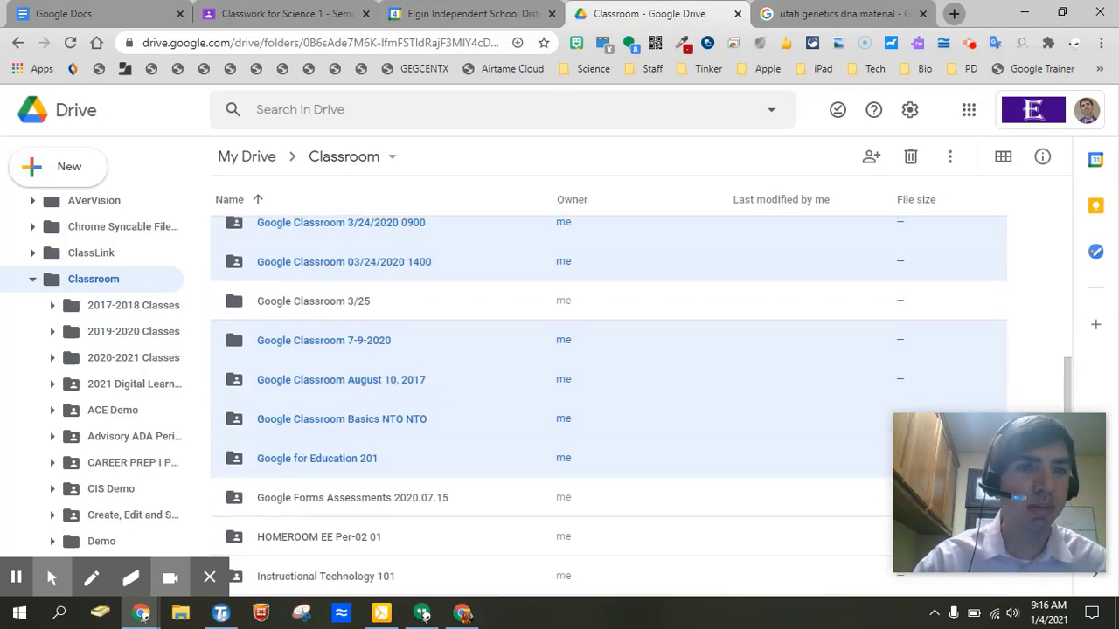
drag(354, 381, 123, 367)
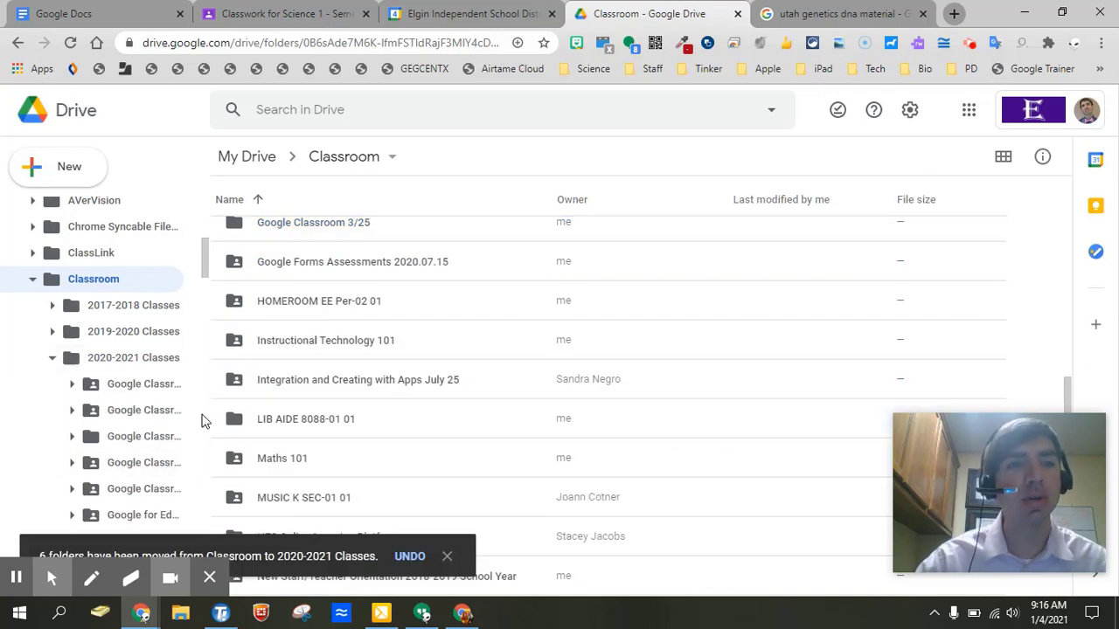
scroll(117, 437, down, 2)
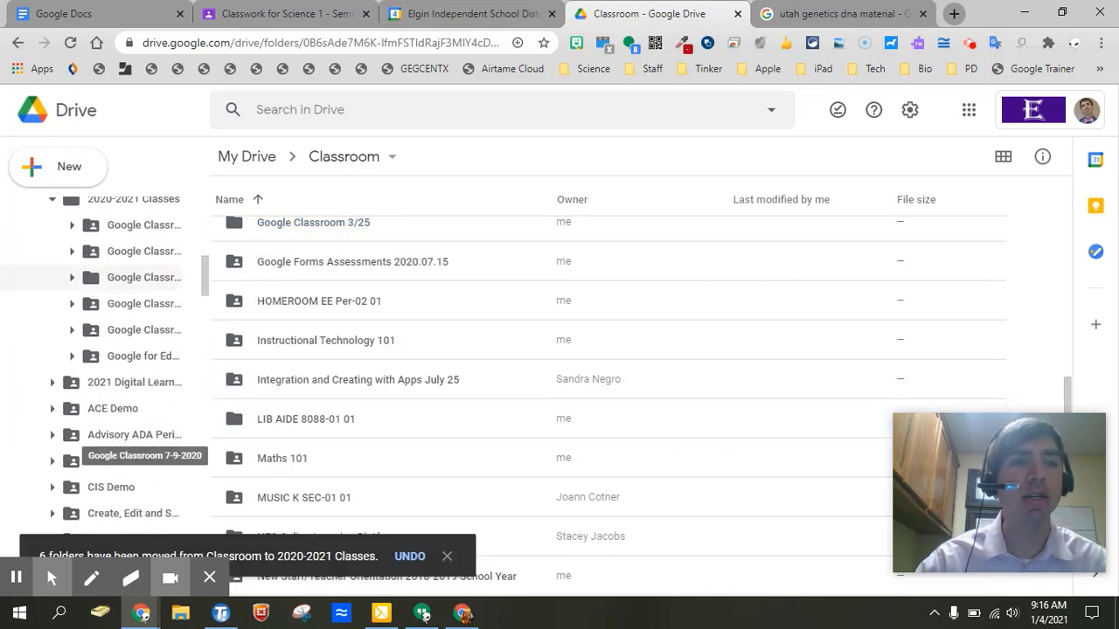
scroll(116, 437, up, 3)
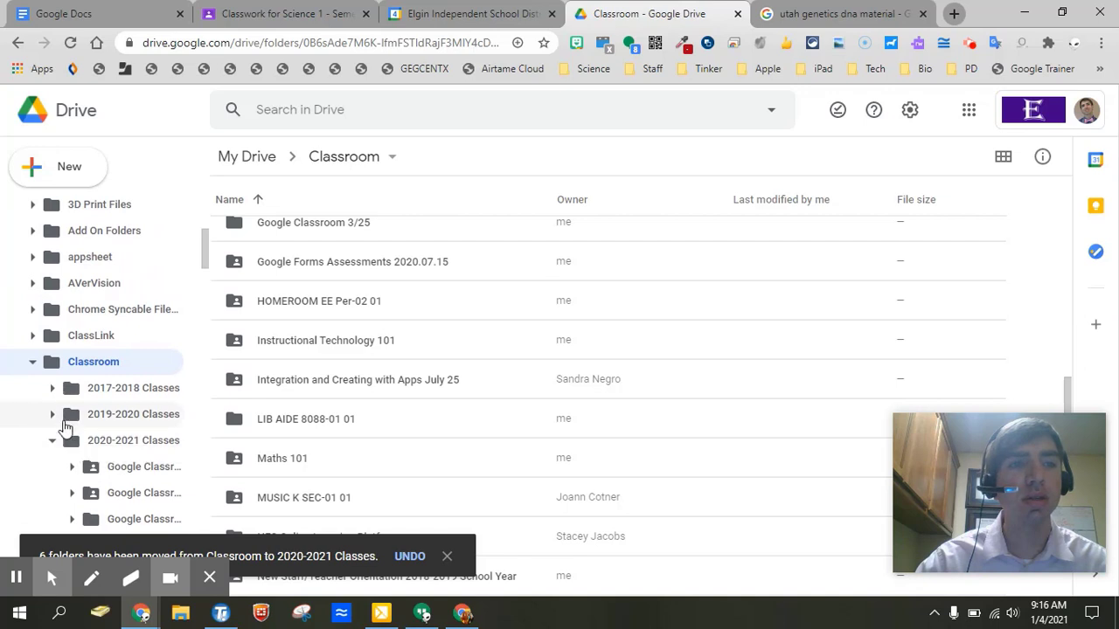
click(52, 440)
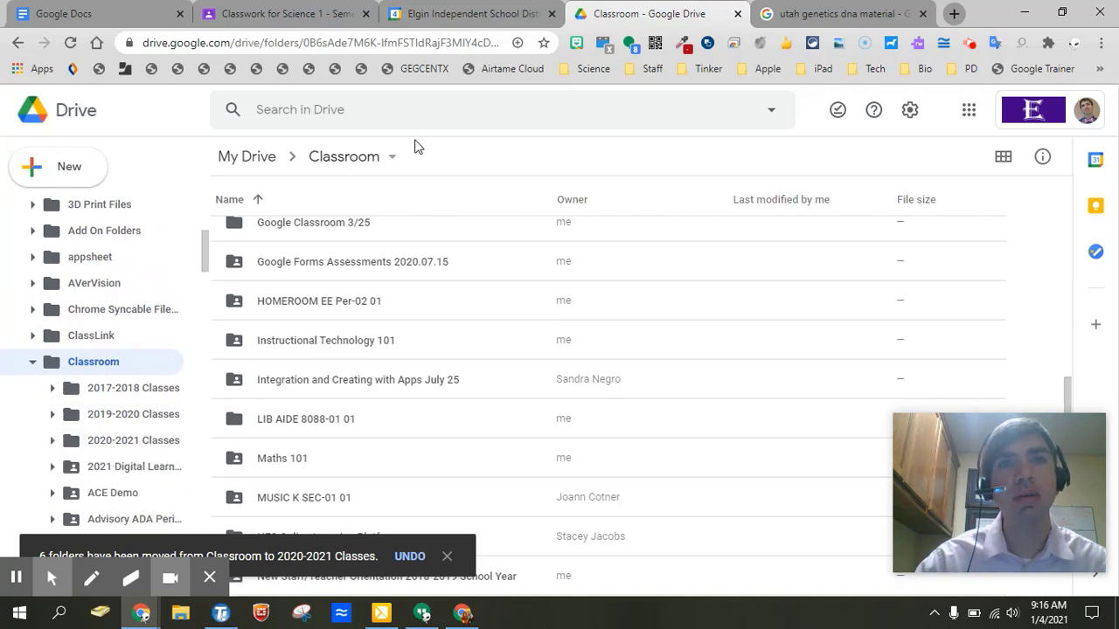
Cycle past the Calendar and Drive tabs back to the Science 1 - Semester 2 Classwork tab.
click(440, 20)
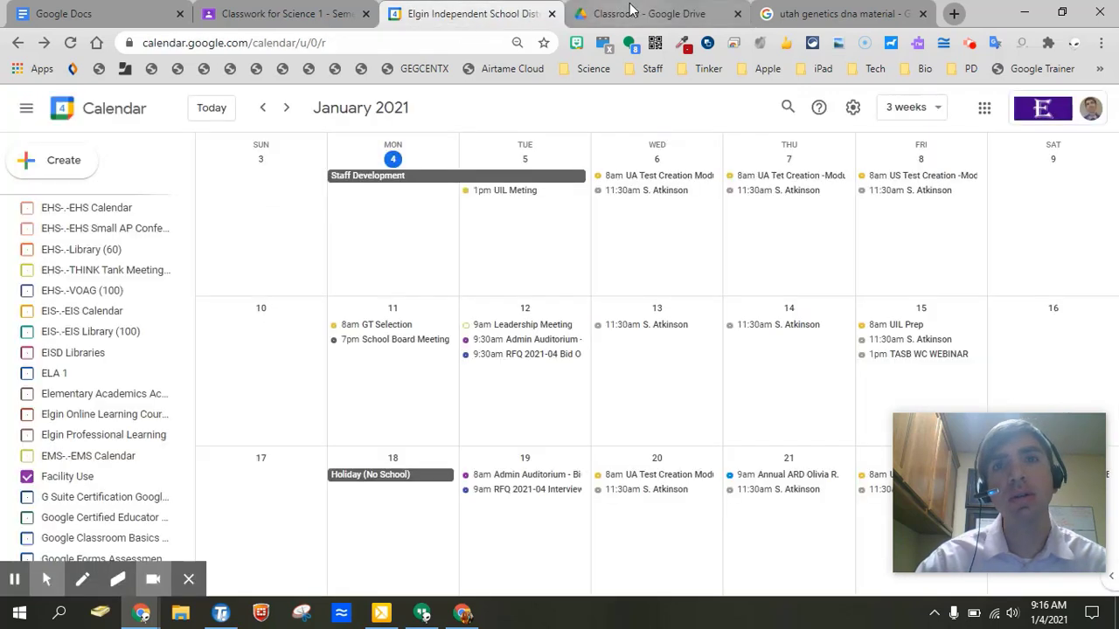
click(648, 19)
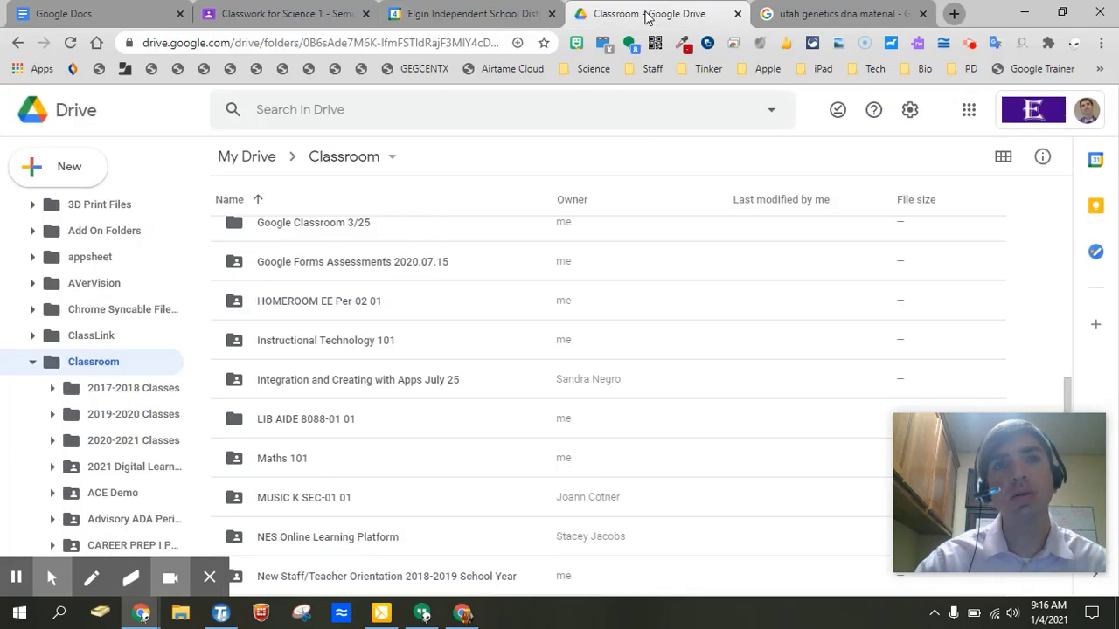
click(294, 19)
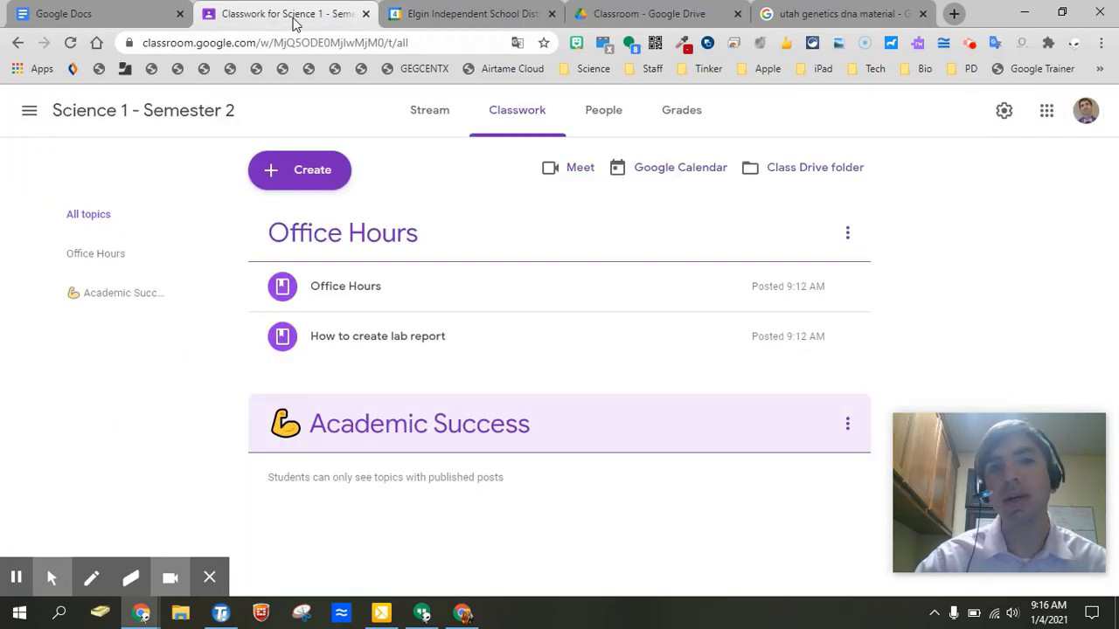